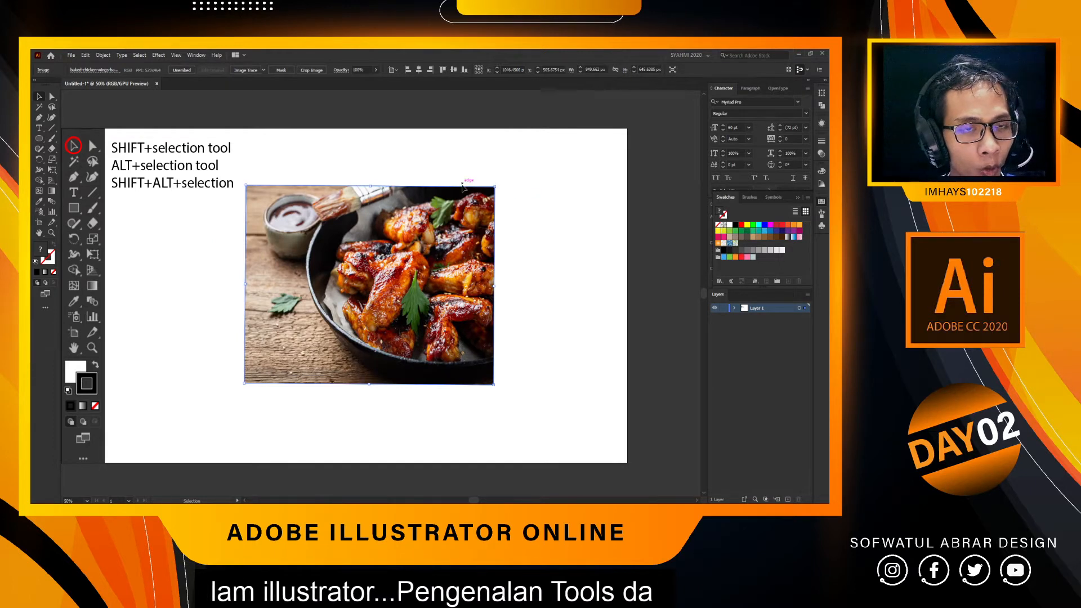
Rotate the chicken image in locked 45-degree increments and bring it back to its upright orientation.
key(shift)
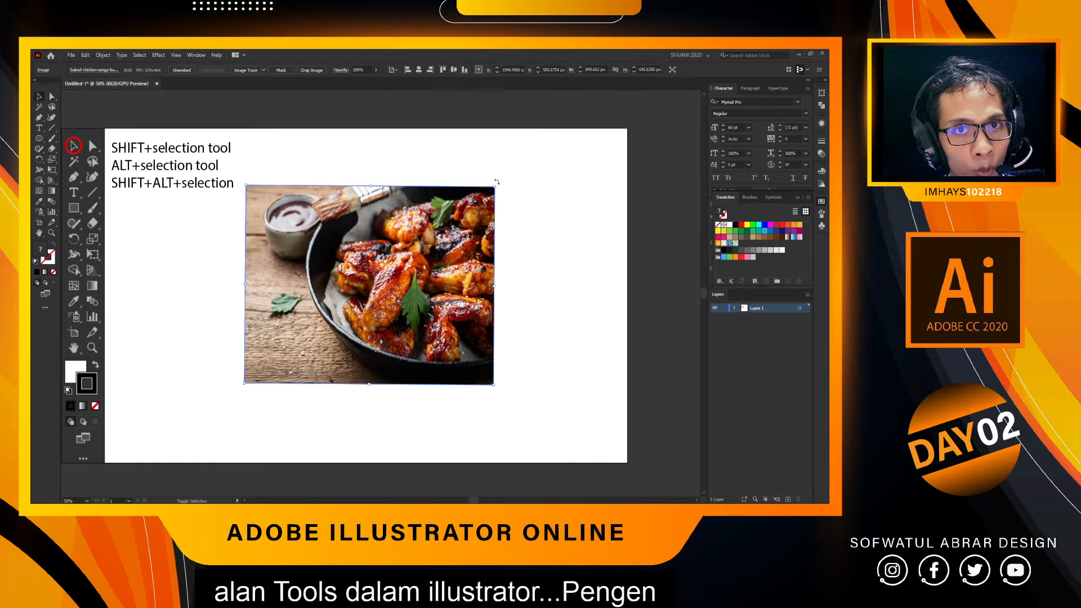
drag(497, 182, 420, 136)
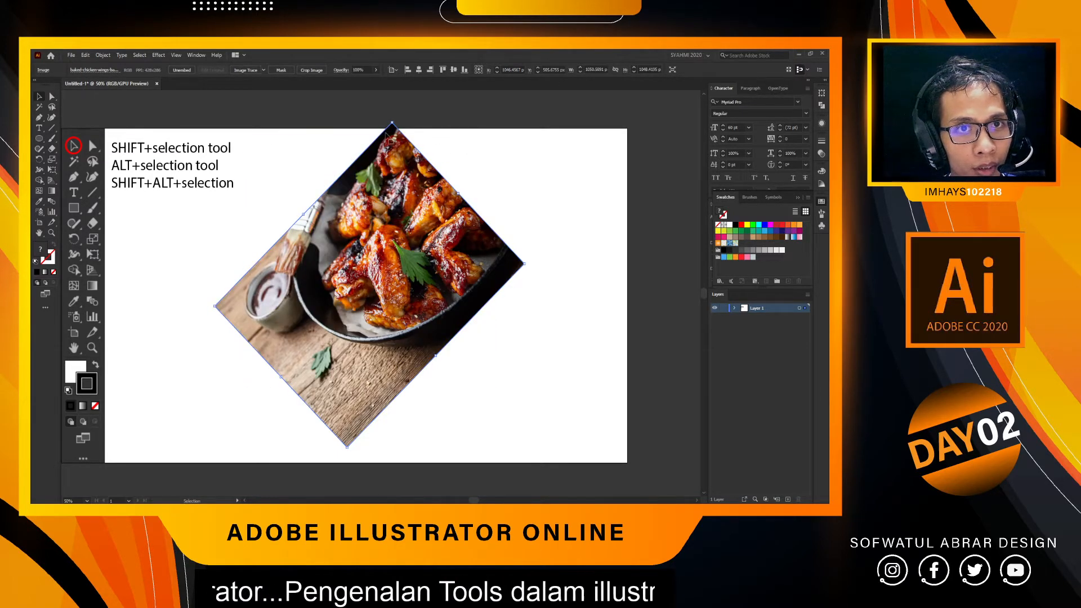
key(ctrl+z)
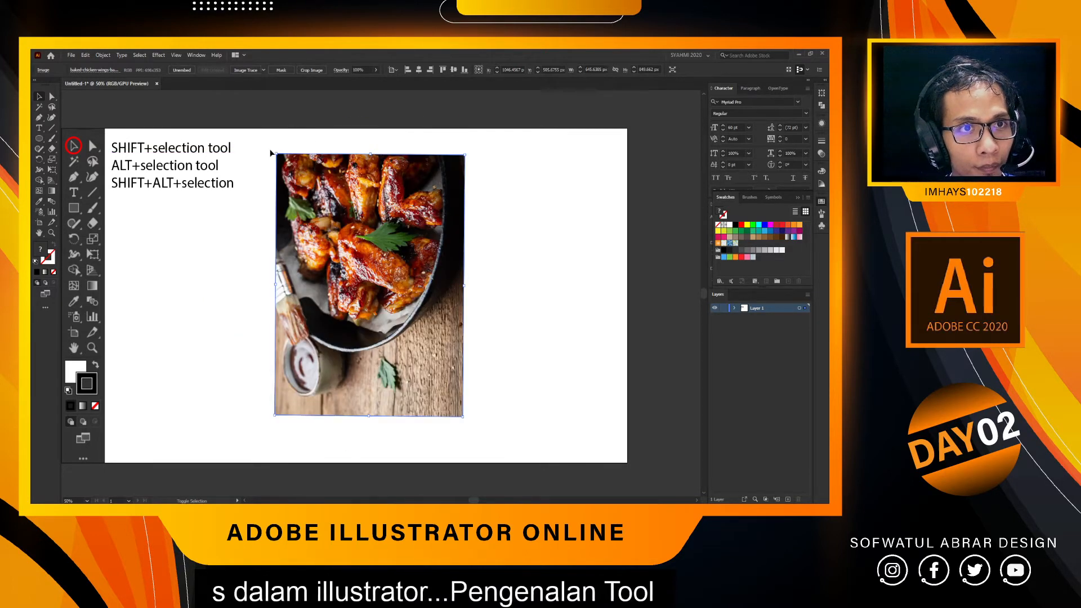
drag(281, 150, 197, 205)
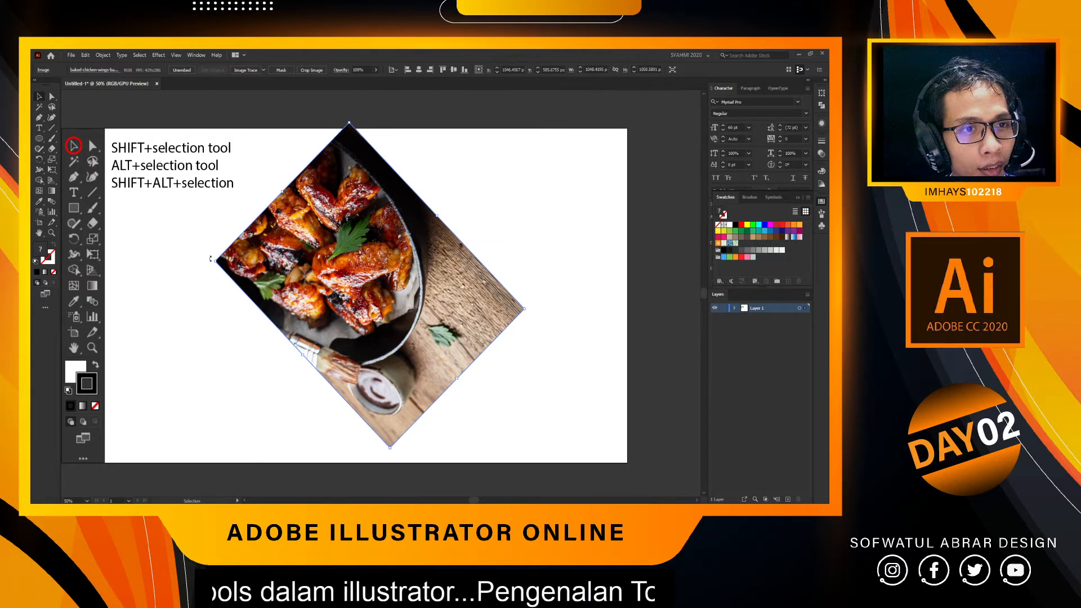
drag(211, 258, 418, 214)
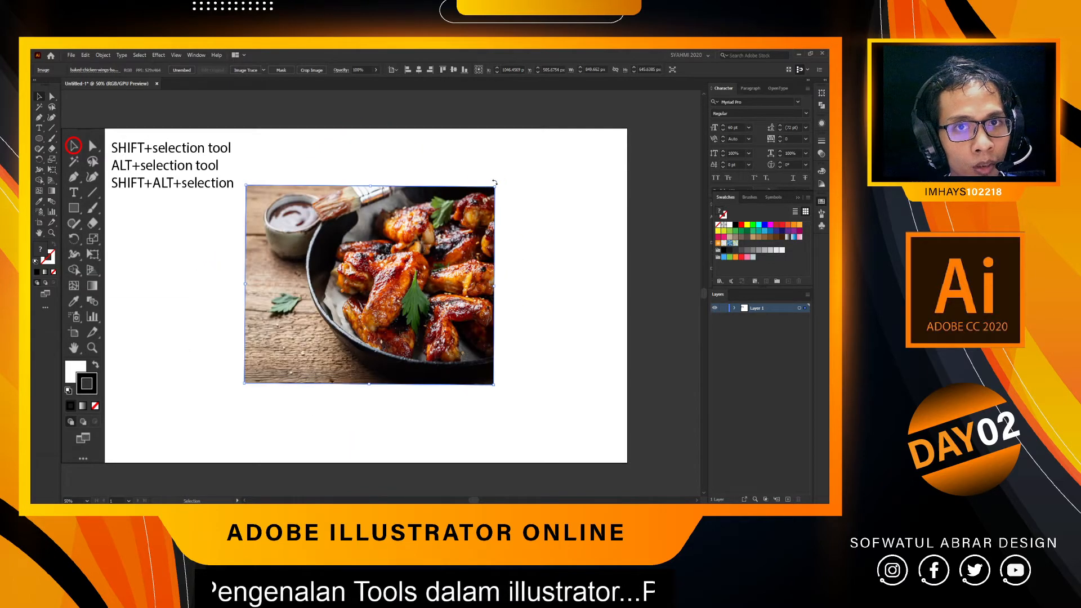
Rotate the chicken image freely, bring it nearly upright and place it beside the shortcut notes.
drag(495, 183, 480, 272)
scroll(458, 272, down, 1)
click(586, 318)
mouse_move(383, 285)
mouse_down()
mouse_move(420, 291)
mouse_move(404, 289)
mouse_up()
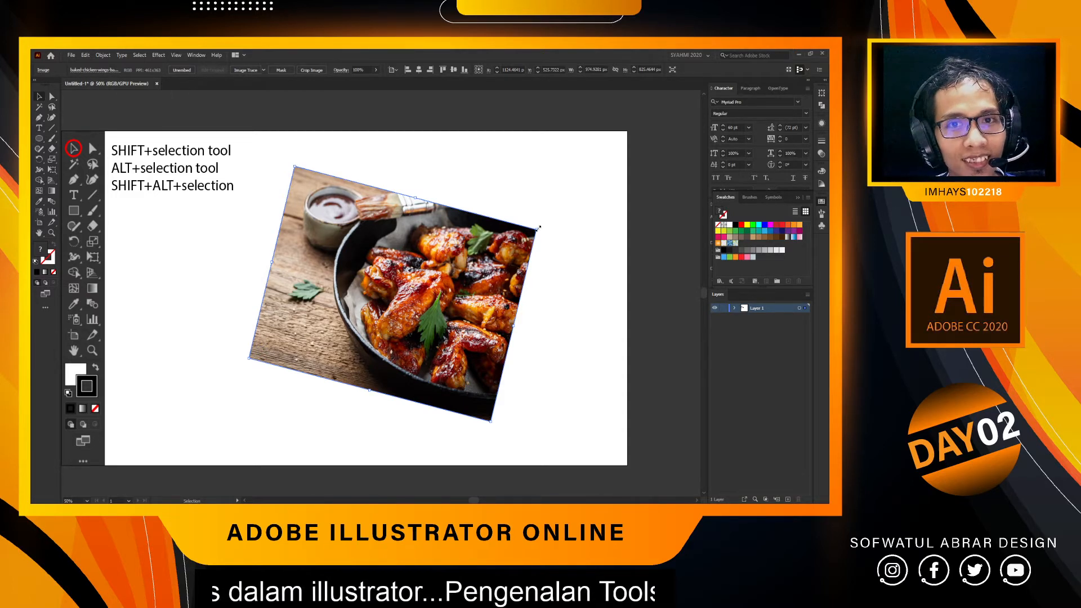
drag(542, 224, 524, 186)
drag(373, 246, 426, 226)
Add a fourth line reading "Rotate image" to the shortcut notes and begin another line below it.
click(228, 185)
double_click(235, 187)
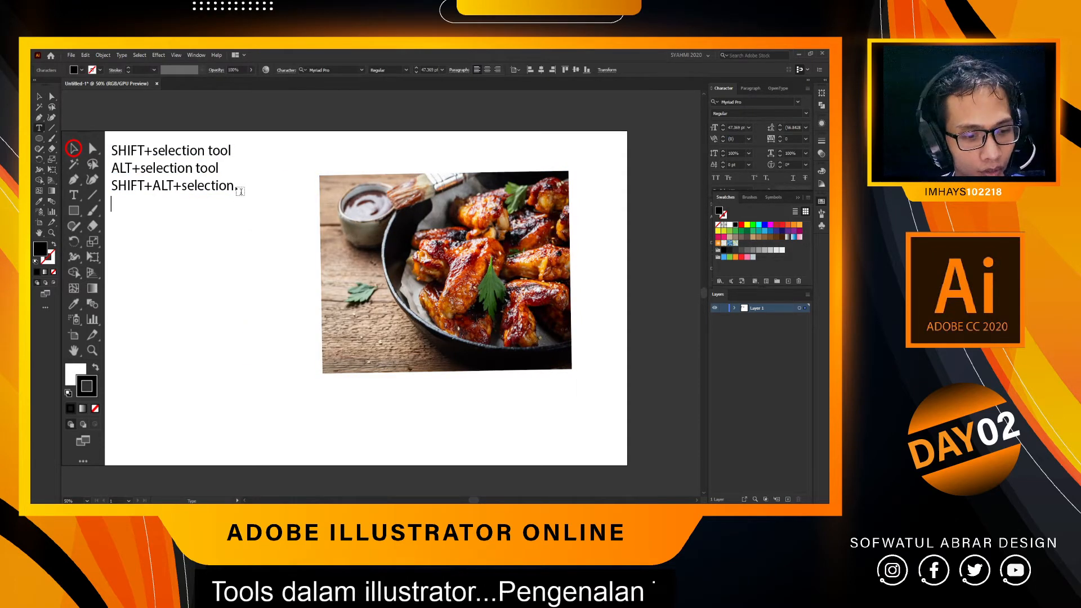
key(Return)
text(Rotate imageRota)
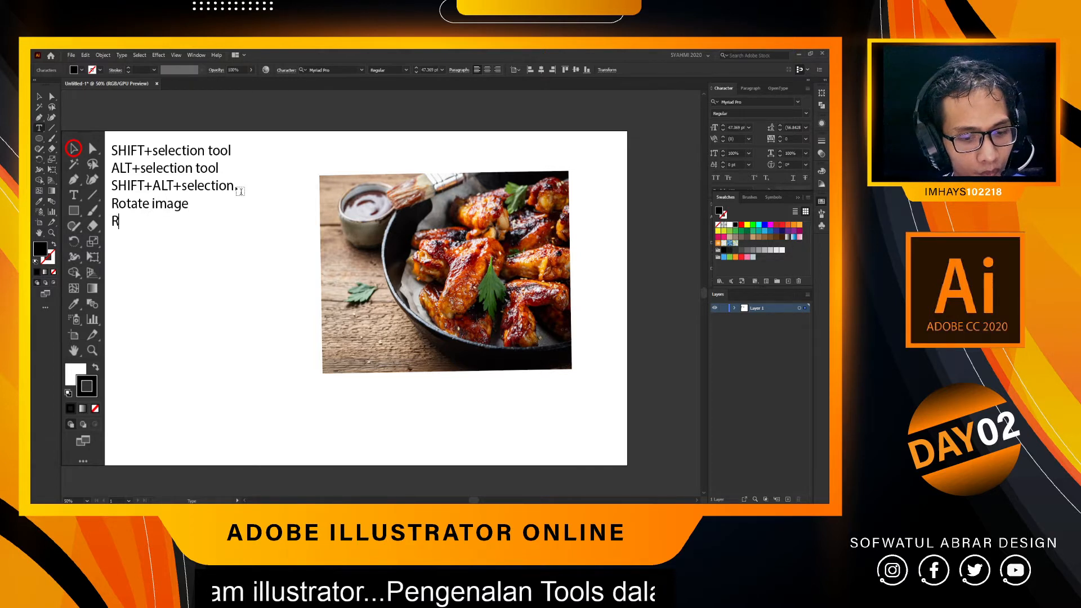
Complete the fifth line of the notes so that it reads "SHIFT+Rotate".
text(t)
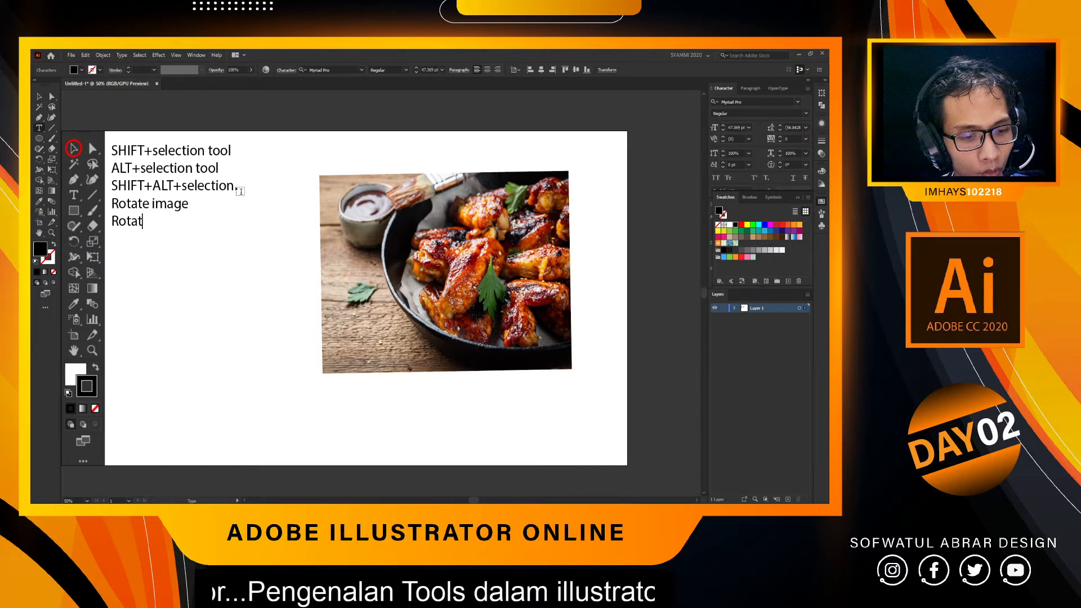
text(e+SHI)
key(BackSpace)
key(BackSpace)
key(BackSpace)
key(BackSpace)
key(BackSpace)
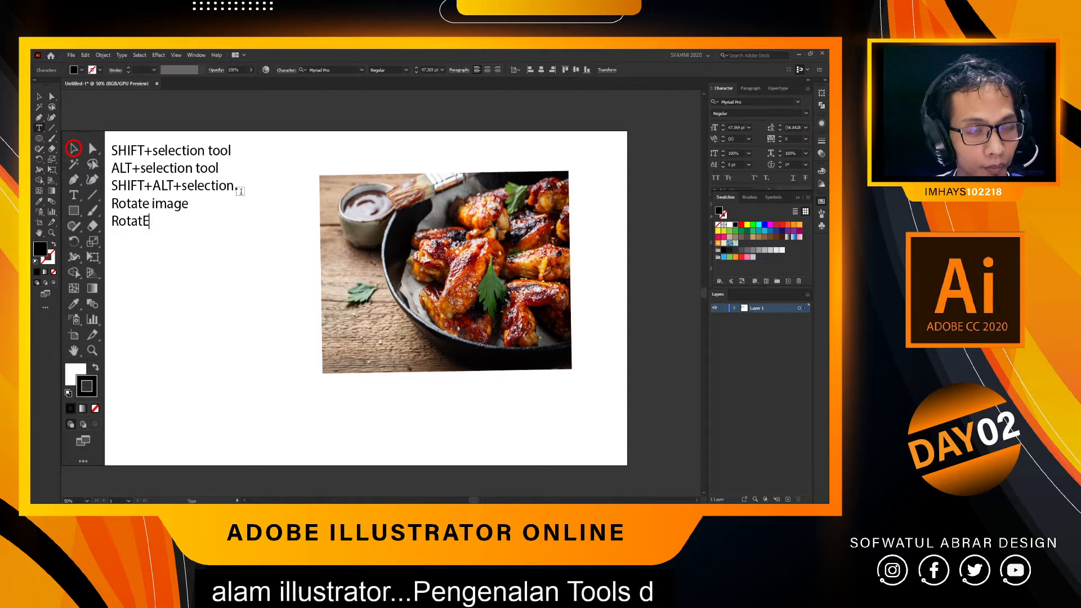
text(e)
key(Left)
key(Left)
key(Home)
text(SHIFT+)
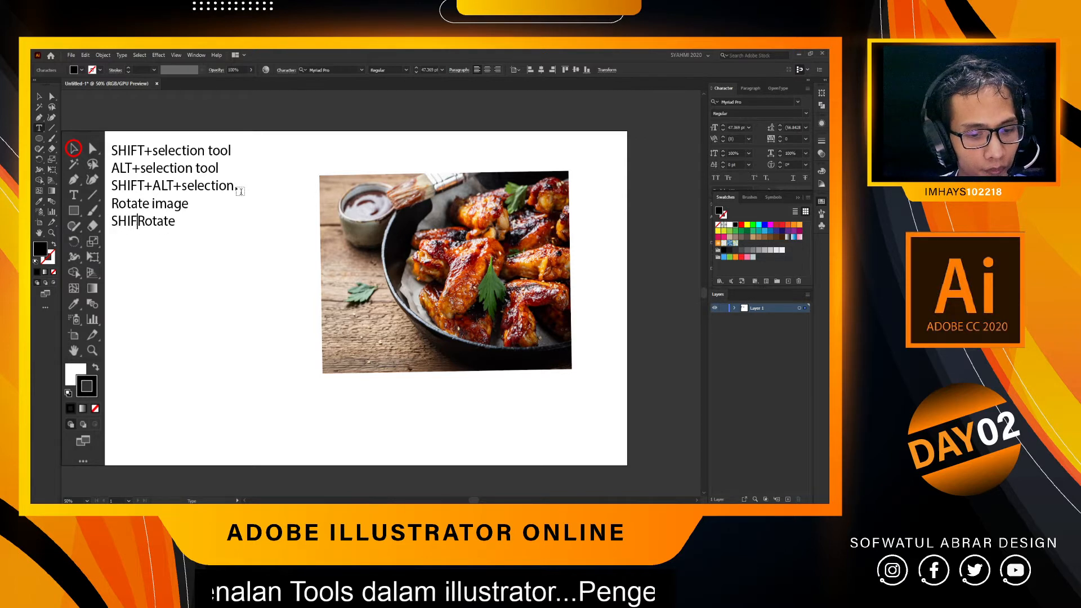
Append "[lock angle rotation]" to the SHIFT+Rotate line and finish editing the text.
click(195, 227)
click(190, 221)
text([LOC)
key(BackSpace)
key(BackSpace)
key(BackSpace)
text(lock angle rotation])
key(Escape)
Shift the notes block slightly up and reposition the chicken image clear of the longer text line.
drag(214, 156, 214, 148)
drag(398, 214, 440, 232)
click(309, 180)
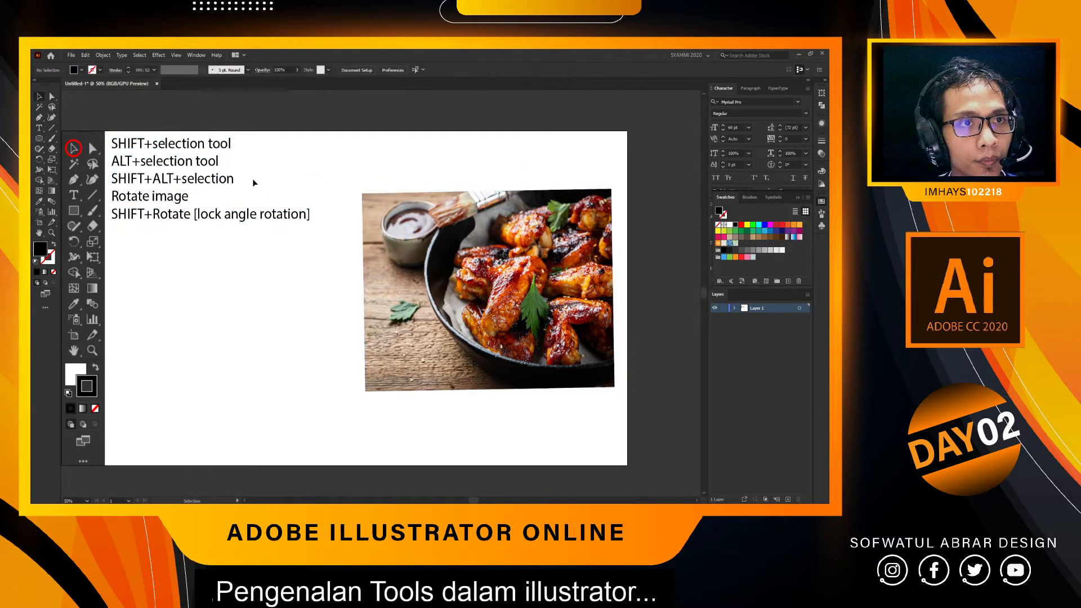
click(164, 164)
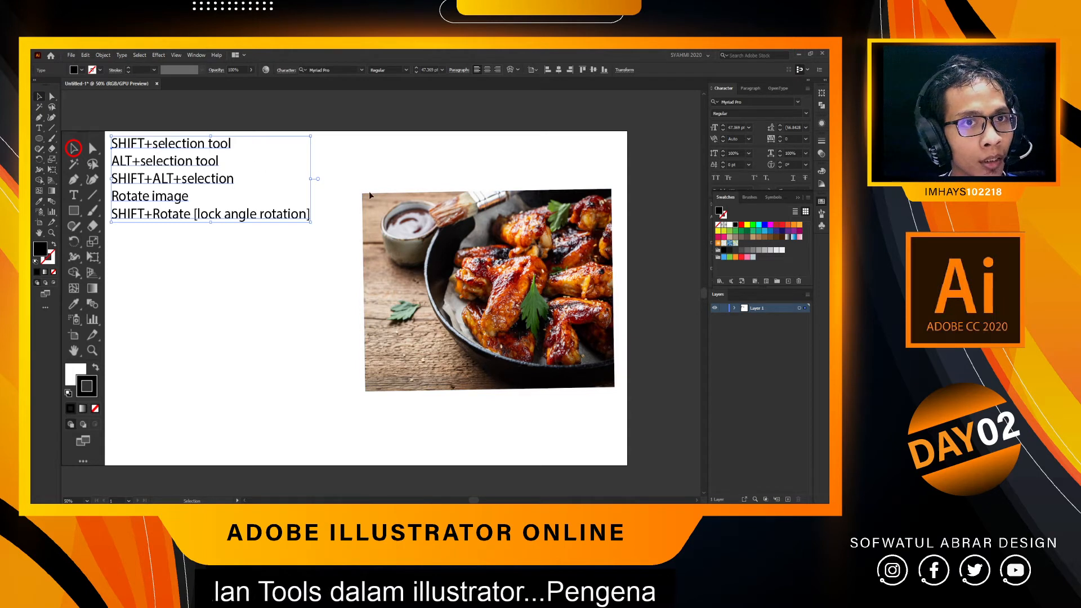
drag(372, 213, 366, 210)
click(490, 149)
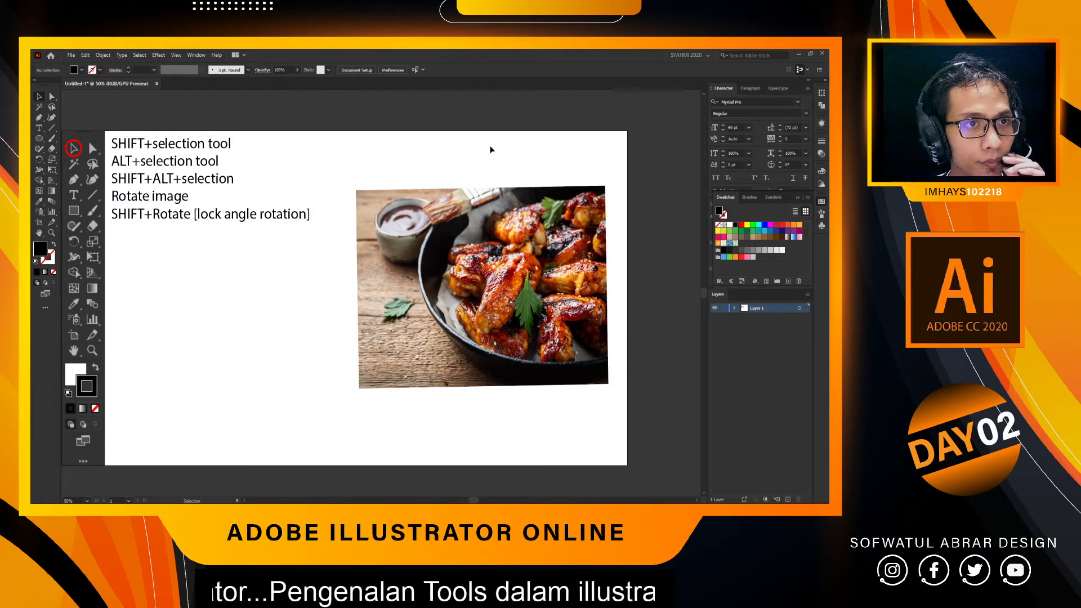
drag(490, 227, 472, 232)
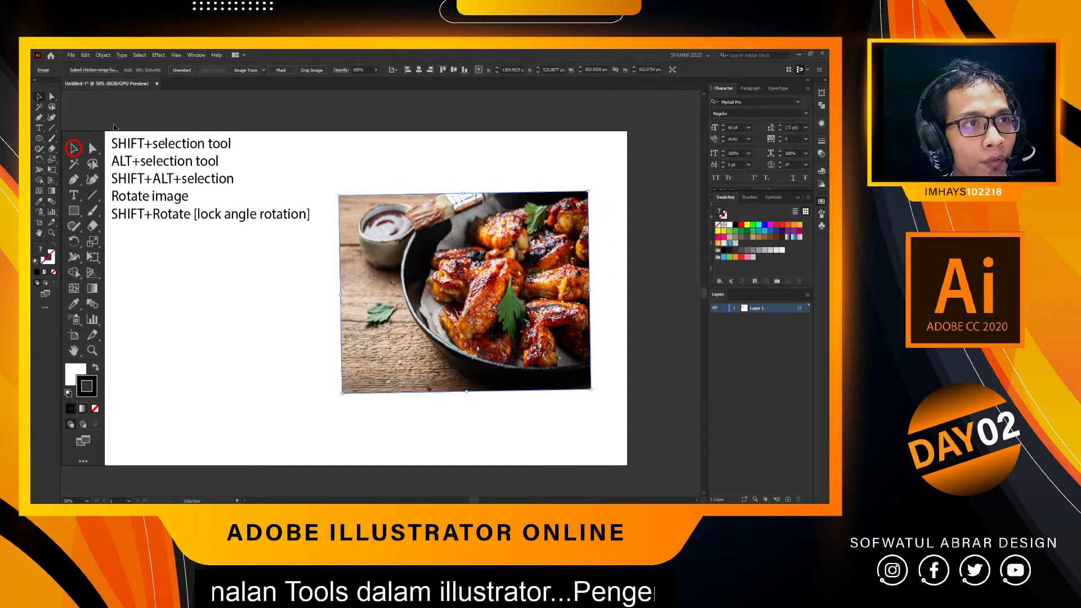
Place the yellow circle marker around the Direct Selection tool in the toolbar picture.
scroll(160, 182, left, 4)
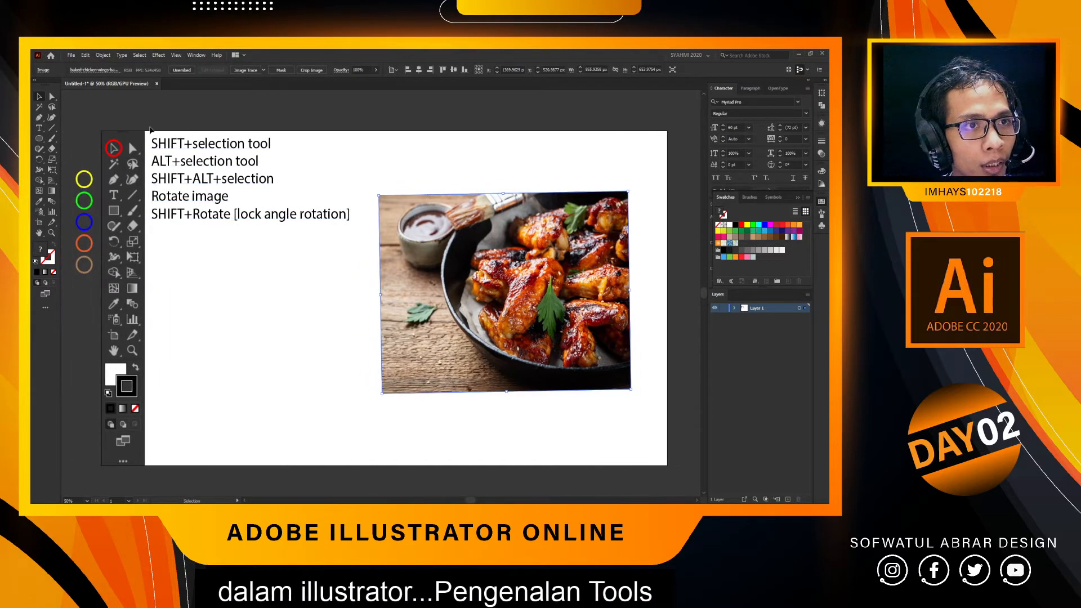
click(92, 156)
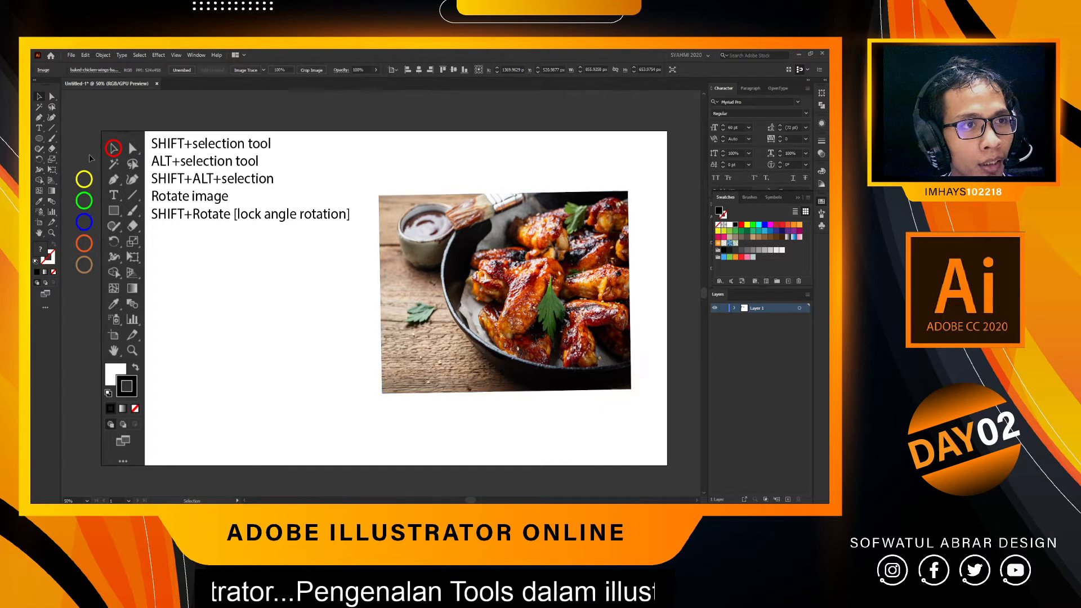
drag(91, 174, 139, 146)
click(224, 118)
scroll(224, 118, right, 1)
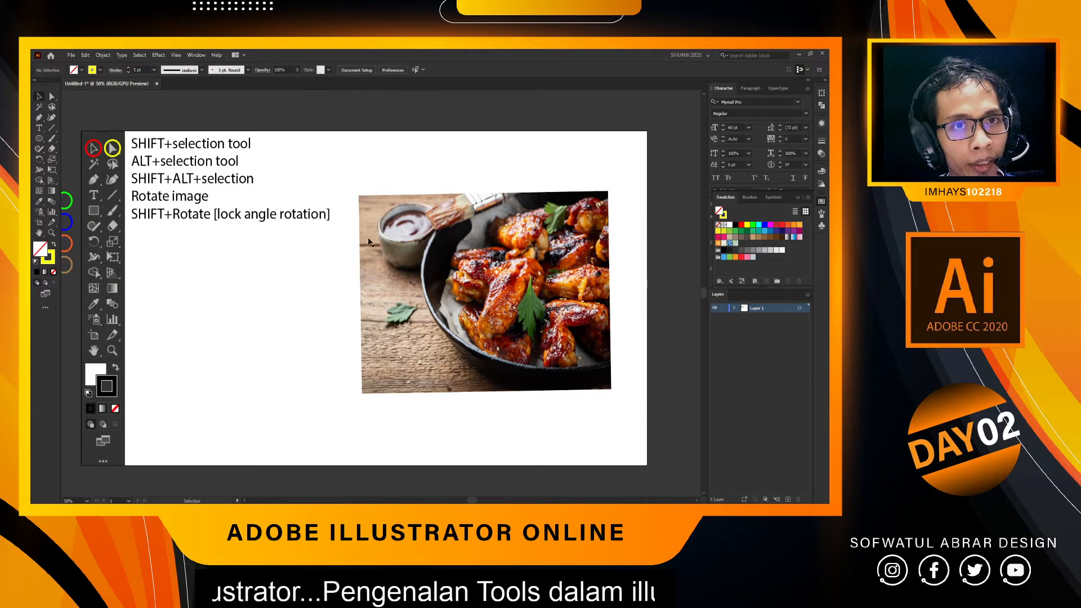
Nudge the chicken image up and show the variants grouped with the Direct Selection tool.
drag(403, 252, 399, 232)
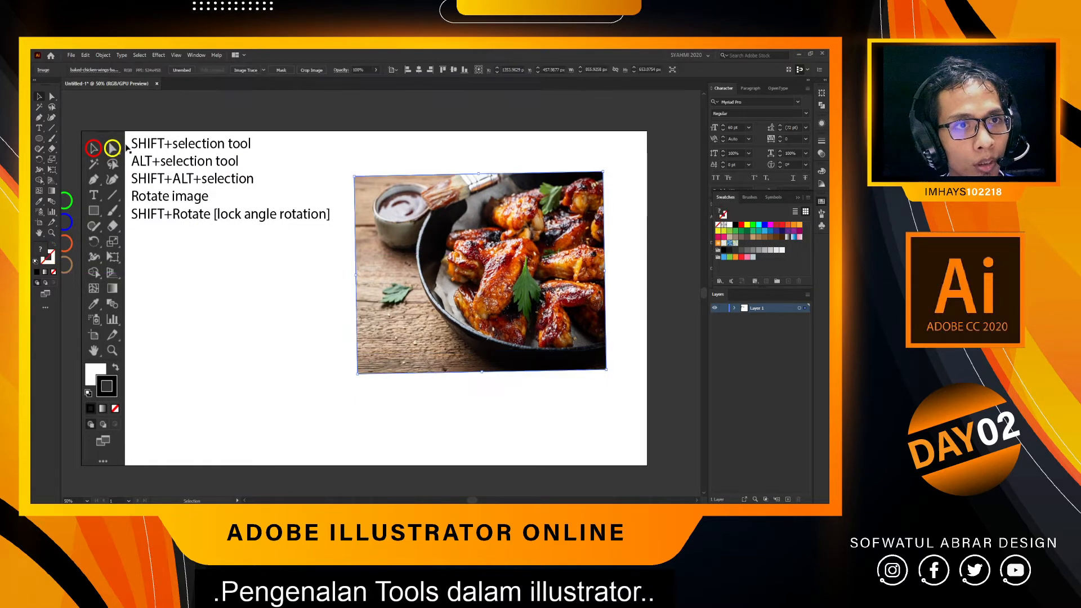
click(55, 101)
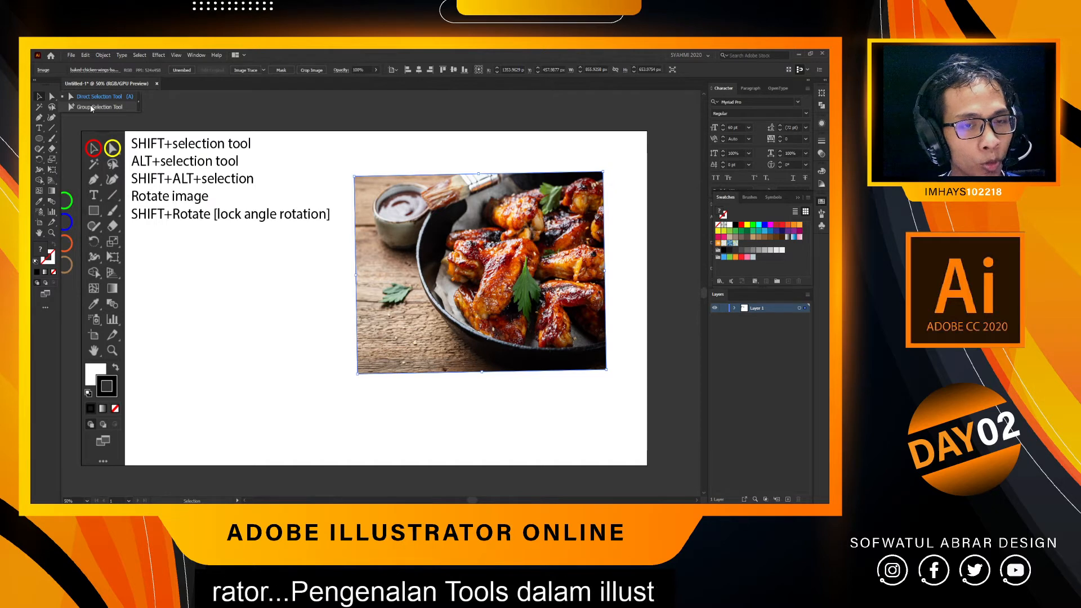
click(133, 100)
click(219, 113)
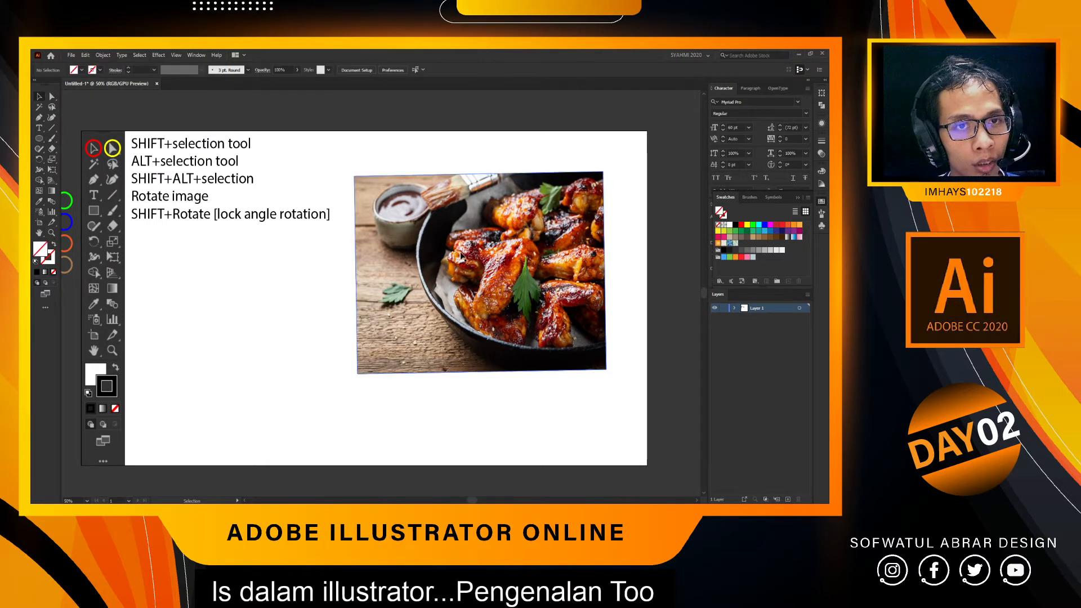
Delete the chicken image from the artboard.
mouse_move(480, 246)
mouse_down()
mouse_move(405, 306)
mouse_move(502, 225)
mouse_move(475, 230)
mouse_up()
key(Delete)
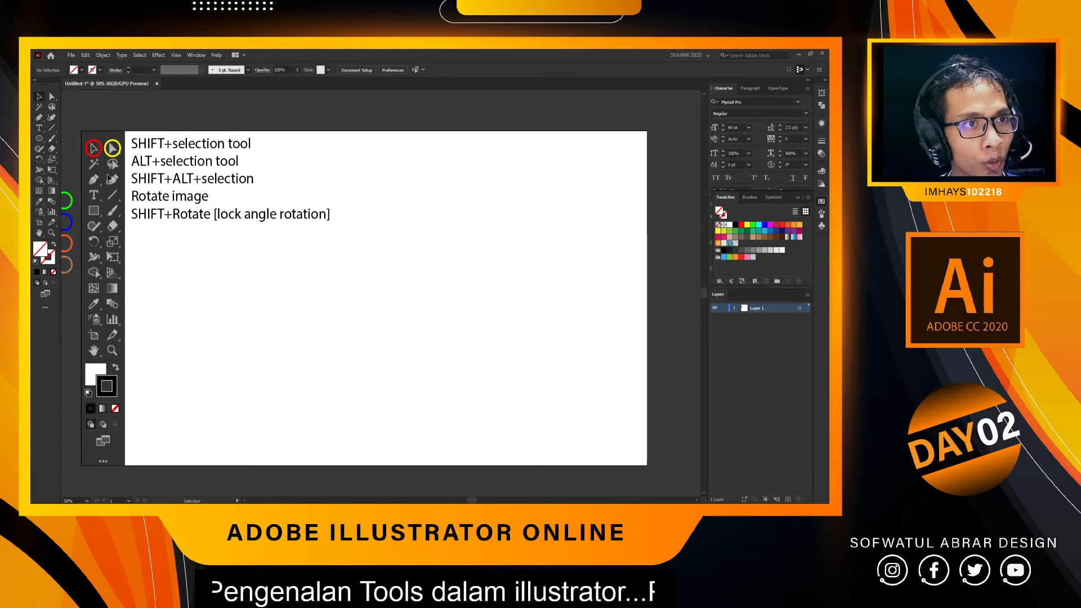
Place the green circle marker around the Rectangle tool in the toolbar picture.
scroll(75, 196, left, 3)
drag(101, 207, 131, 217)
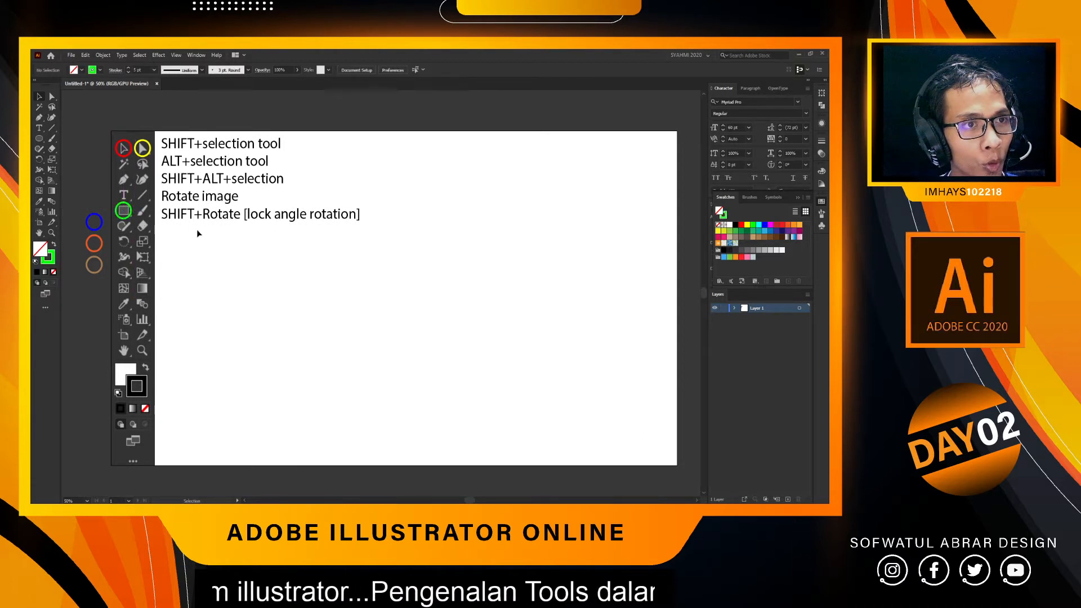
scroll(197, 228, right, 3)
scroll(87, 203, left, 3)
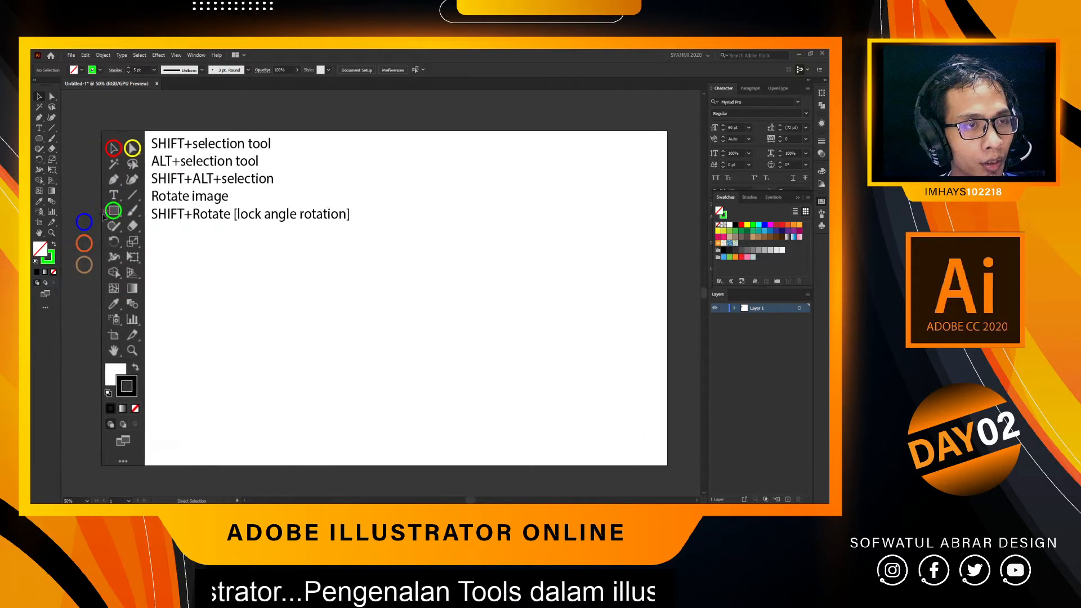
Draw a green-outlined circle about 566 px across with the Ellipse tool and move it below the notes.
click(38, 138)
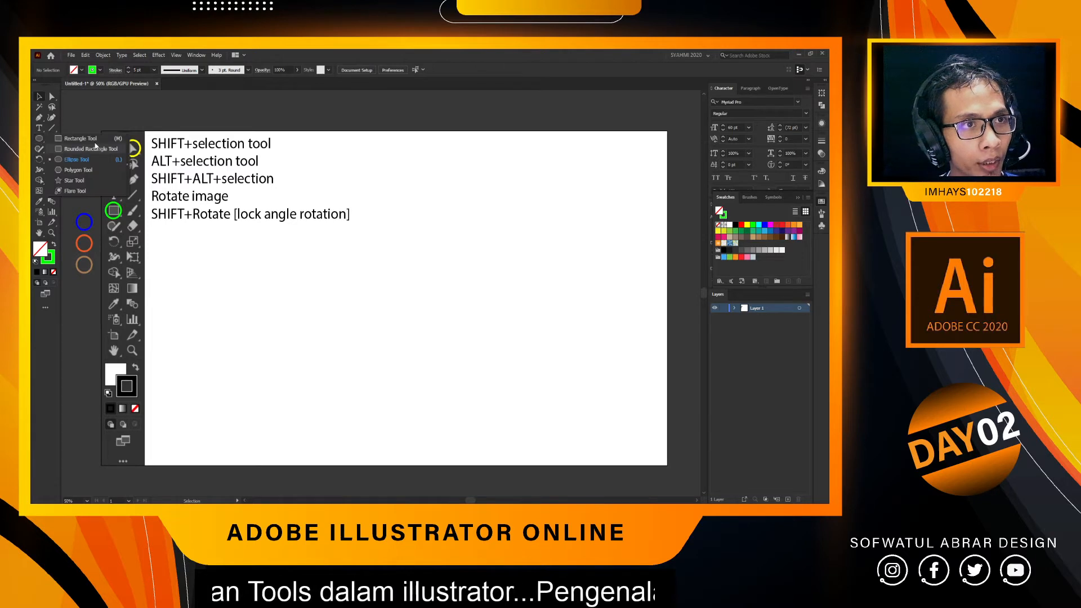
click(41, 141)
click(41, 141)
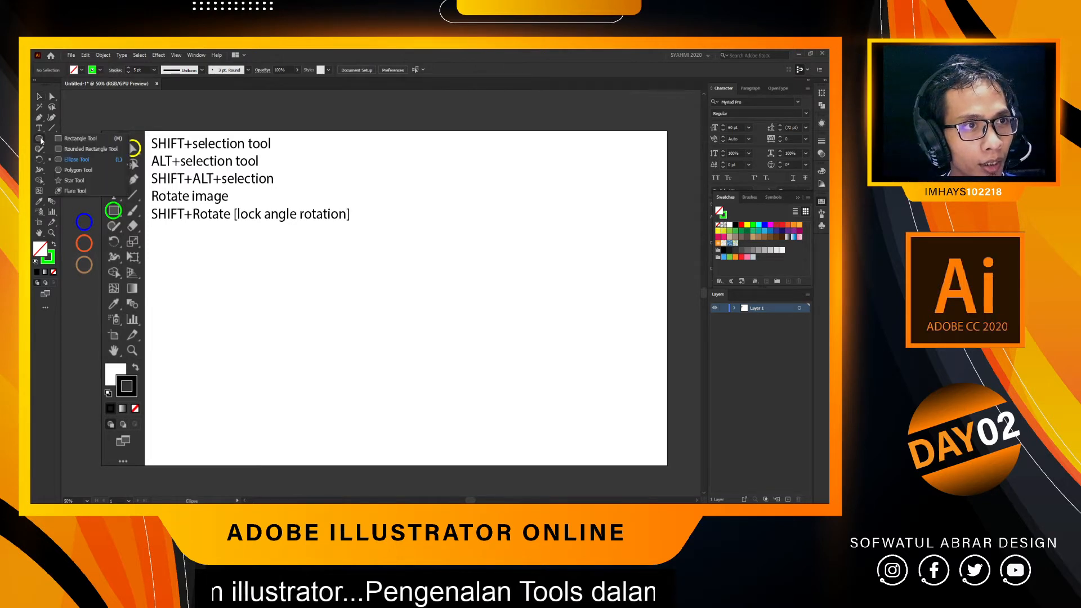
click(77, 160)
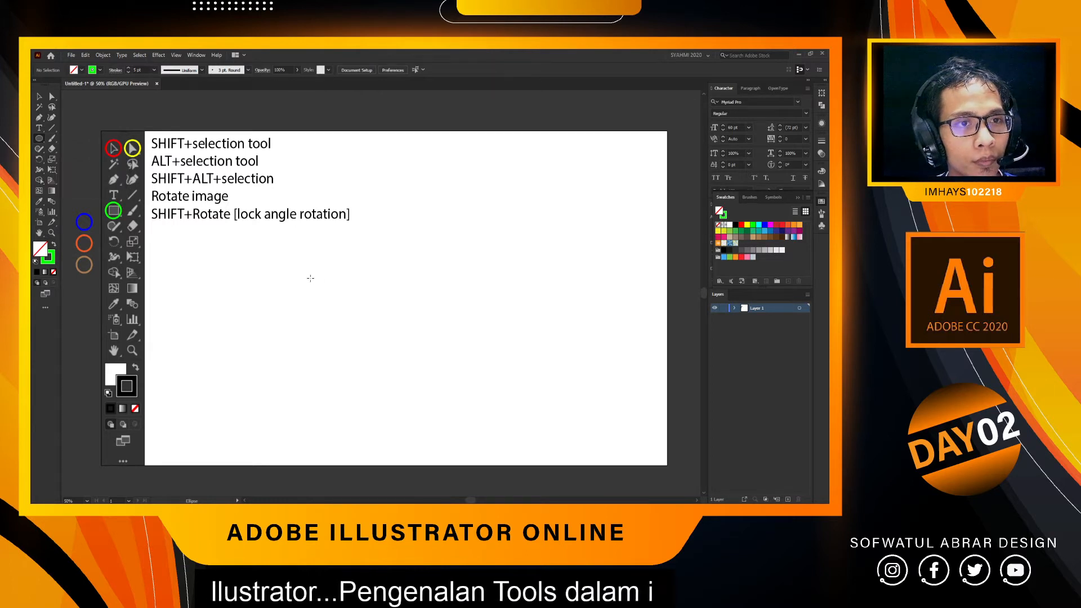
drag(301, 274, 369, 415)
mouse_move(313, 341)
mouse_down()
mouse_move(334, 356)
mouse_move(355, 345)
mouse_move(424, 404)
mouse_move(333, 385)
mouse_move(358, 382)
mouse_move(360, 339)
mouse_move(414, 393)
mouse_move(362, 334)
mouse_move(406, 407)
mouse_move(349, 322)
mouse_move(166, 134)
mouse_move(228, 196)
mouse_move(342, 221)
mouse_move(452, 125)
mouse_move(450, 165)
mouse_move(346, 330)
mouse_move(345, 376)
mouse_move(341, 331)
mouse_move(328, 331)
mouse_move(357, 299)
mouse_move(349, 306)
mouse_move(376, 308)
mouse_move(348, 311)
mouse_move(384, 314)
mouse_move(345, 313)
mouse_move(371, 316)
mouse_move(357, 272)
mouse_move(362, 316)
mouse_move(331, 333)
mouse_move(334, 353)
mouse_move(408, 310)
mouse_move(319, 321)
mouse_move(365, 334)
mouse_move(355, 326)
mouse_up()
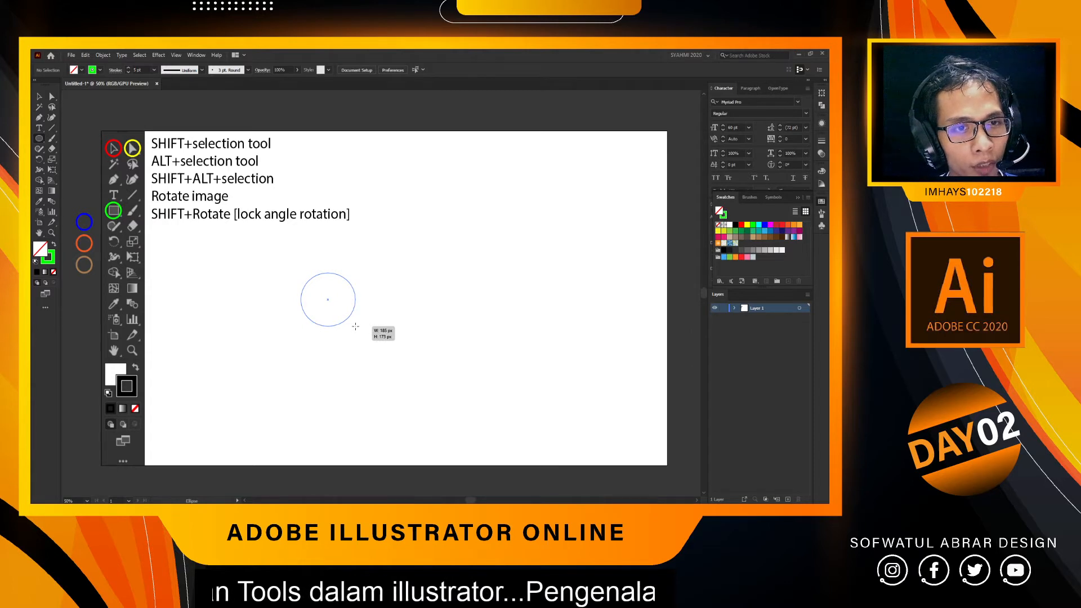
mouse_move(356, 326)
mouse_down()
mouse_move(372, 321)
mouse_move(334, 293)
mouse_up()
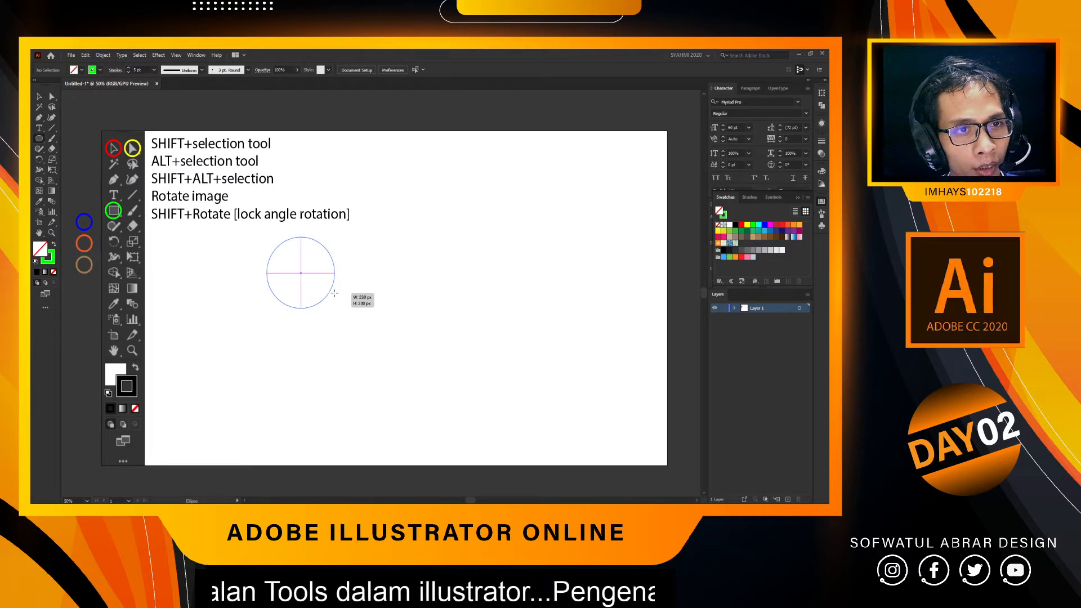
mouse_move(335, 293)
mouse_down()
mouse_move(382, 329)
mouse_move(500, 305)
mouse_up()
key(v)
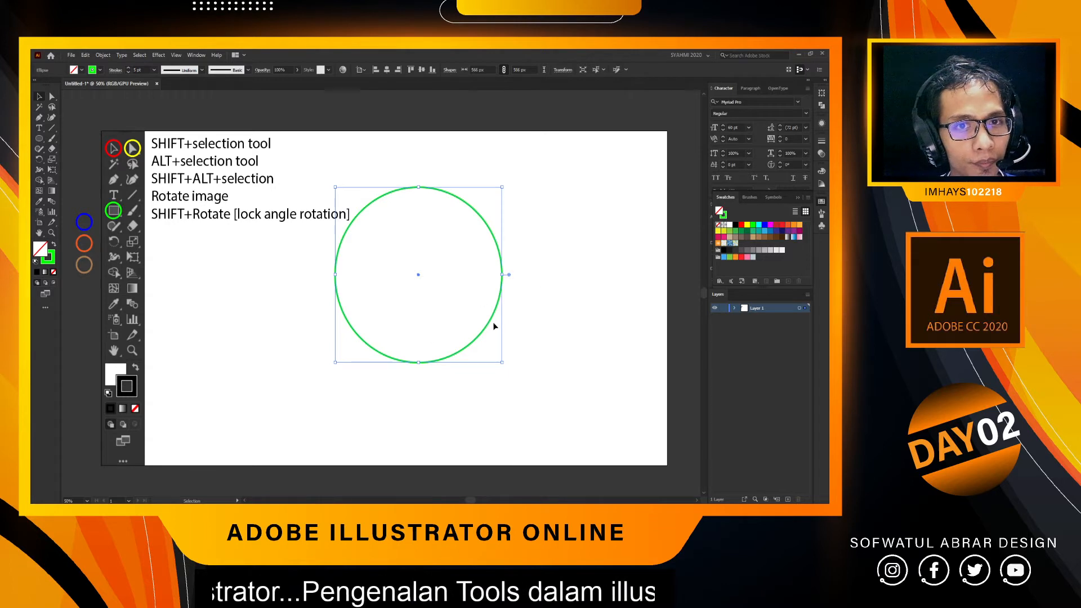
drag(491, 325, 459, 368)
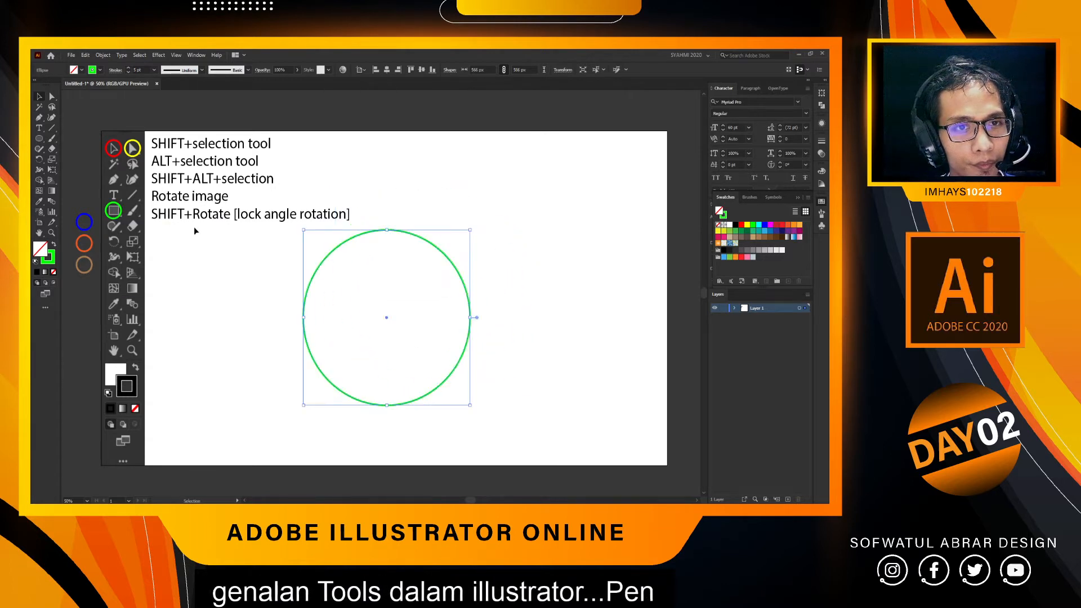
Remove the circle's green stroke and give it a solid green fill.
click(51, 261)
click(54, 272)
click(37, 251)
click(37, 272)
Try several swatches on the circle's fill and settle on light orange.
click(822, 203)
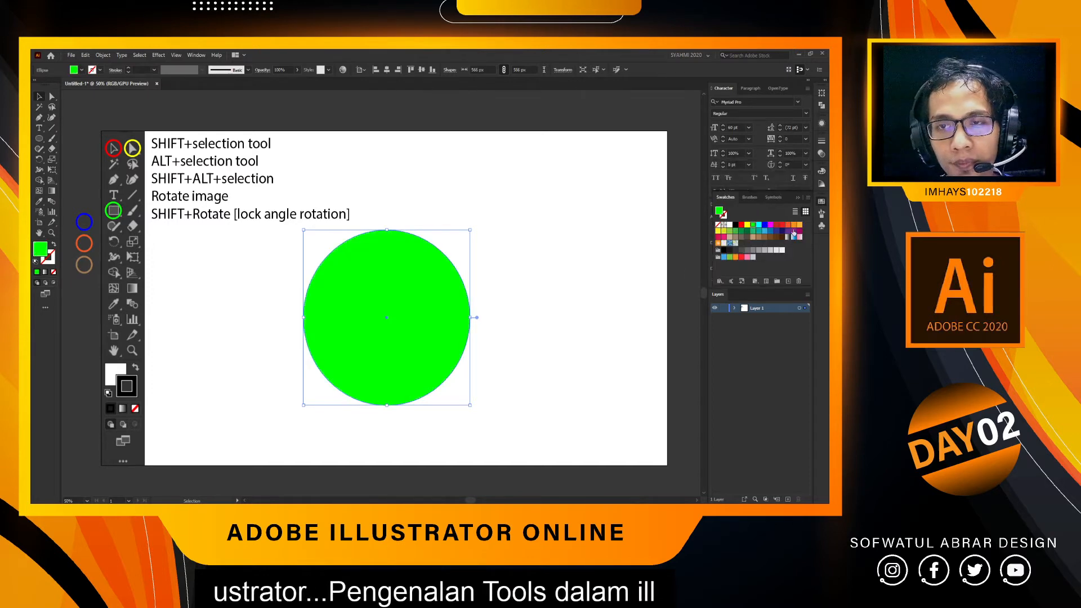
click(741, 225)
click(747, 225)
click(794, 225)
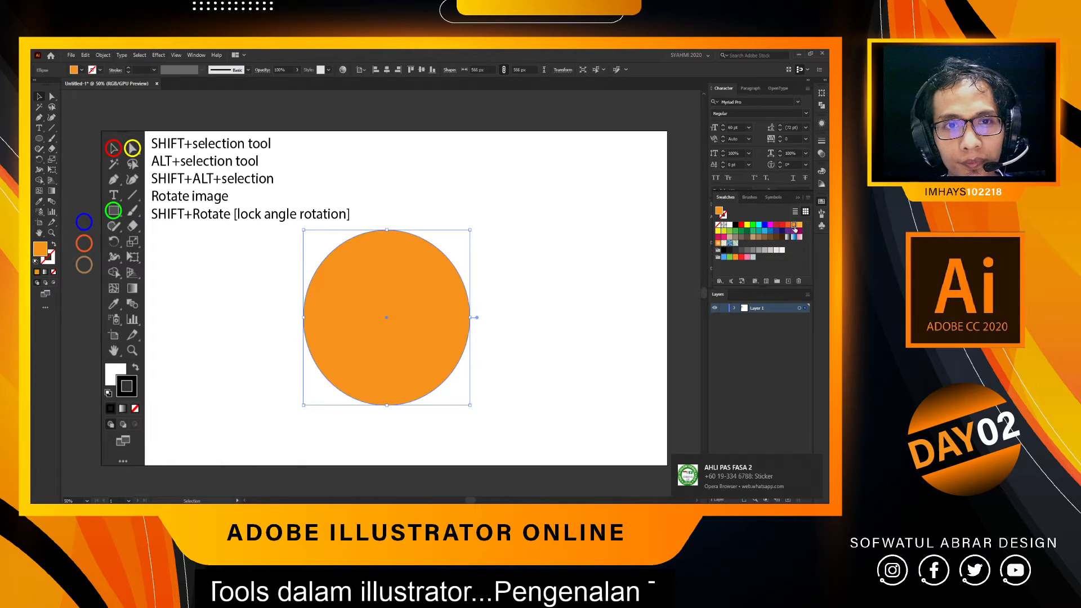
click(800, 225)
Move the orange circle to the right of the artboard's centre, clear of the notes, and deselect it.
drag(430, 289, 376, 292)
drag(373, 252, 495, 239)
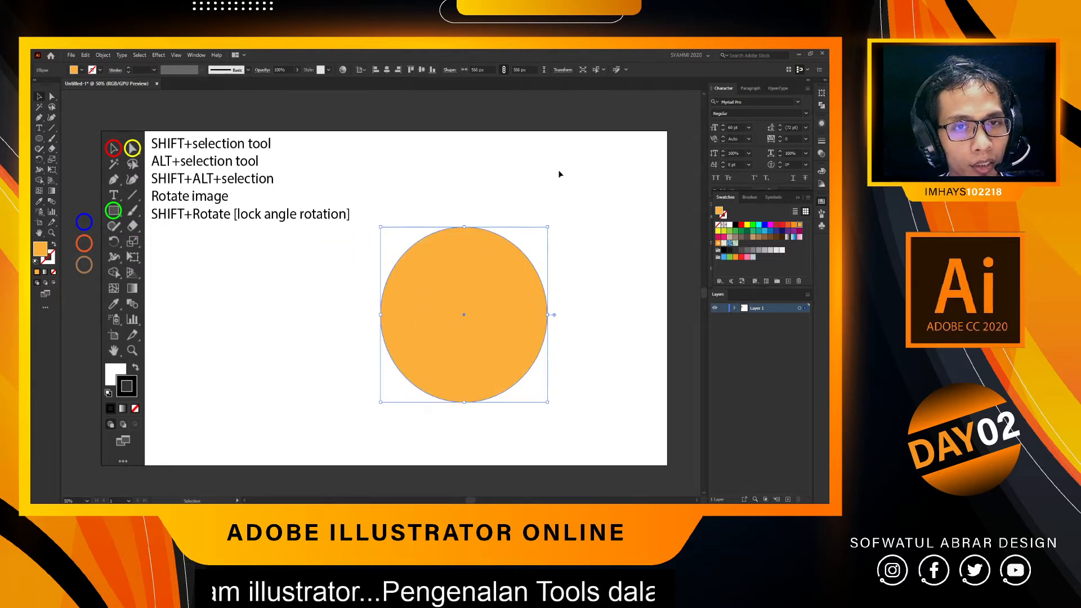
click(559, 172)
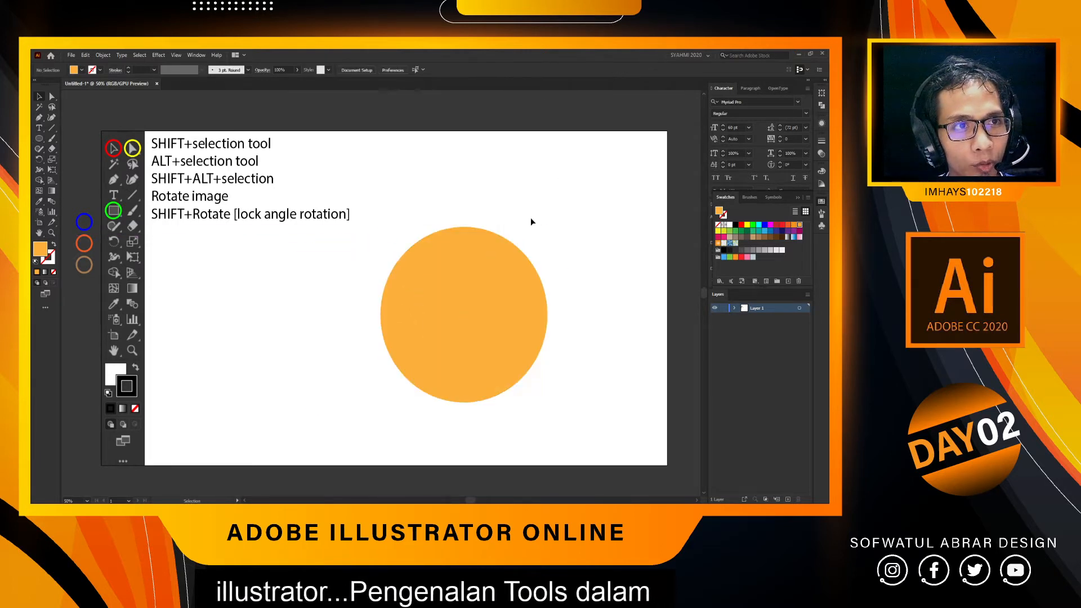
Flatten the orange circle to about 522 px high and reposition it below and to the right of the notes.
click(53, 97)
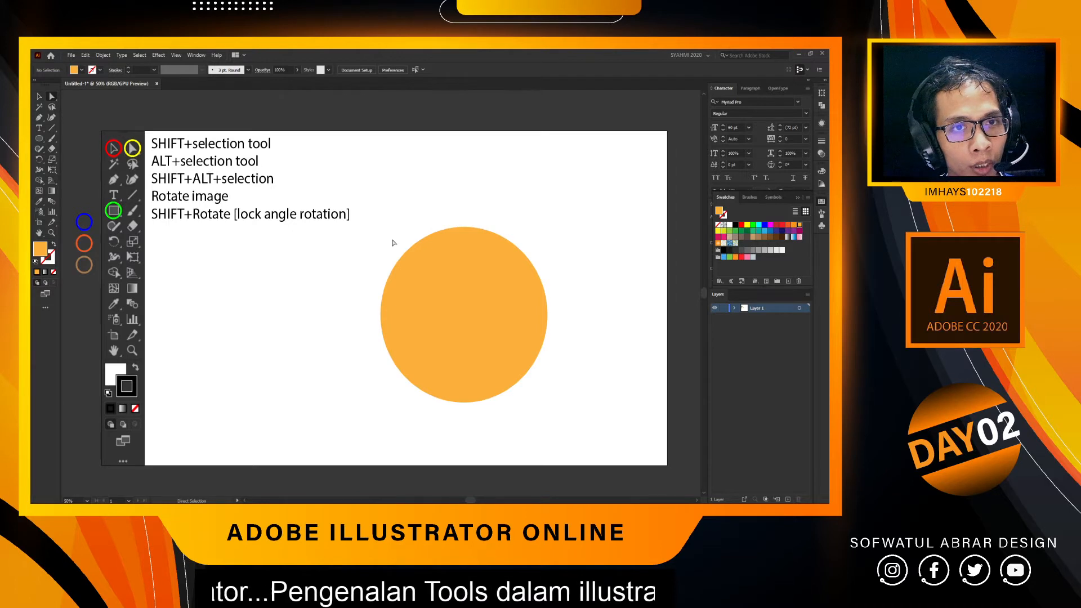
scroll(412, 251, right, 2)
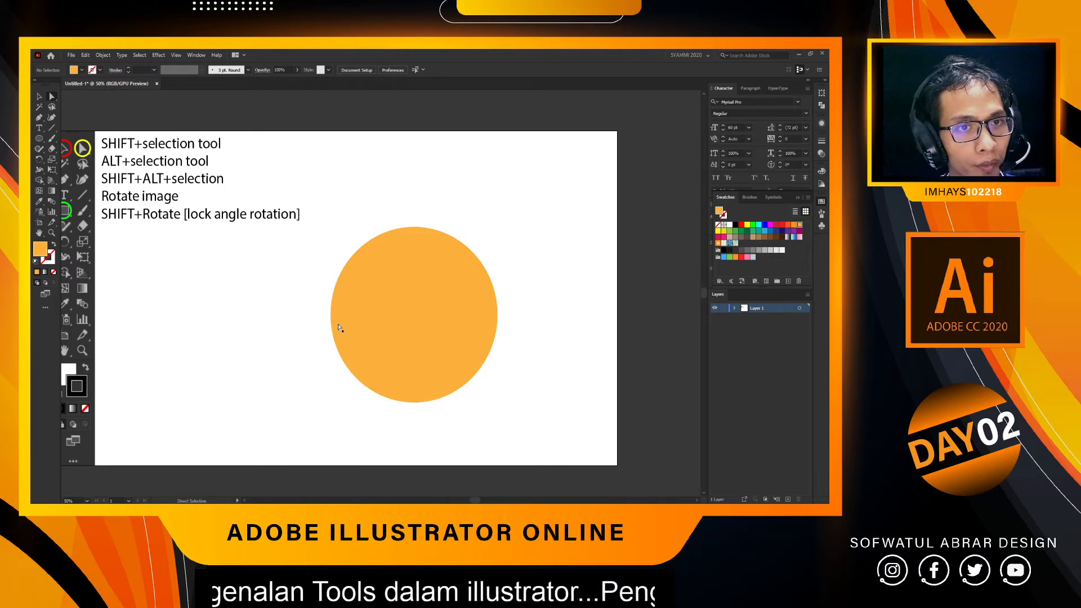
key(v)
drag(389, 281, 368, 300)
drag(342, 249, 345, 255)
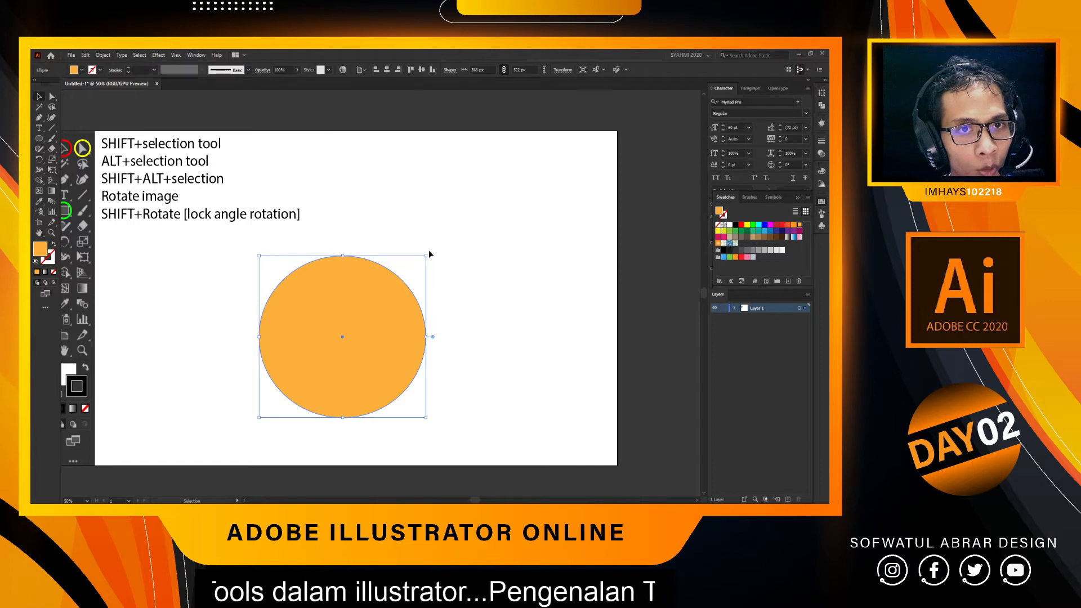
drag(431, 252, 428, 238)
click(447, 268)
drag(378, 299, 455, 285)
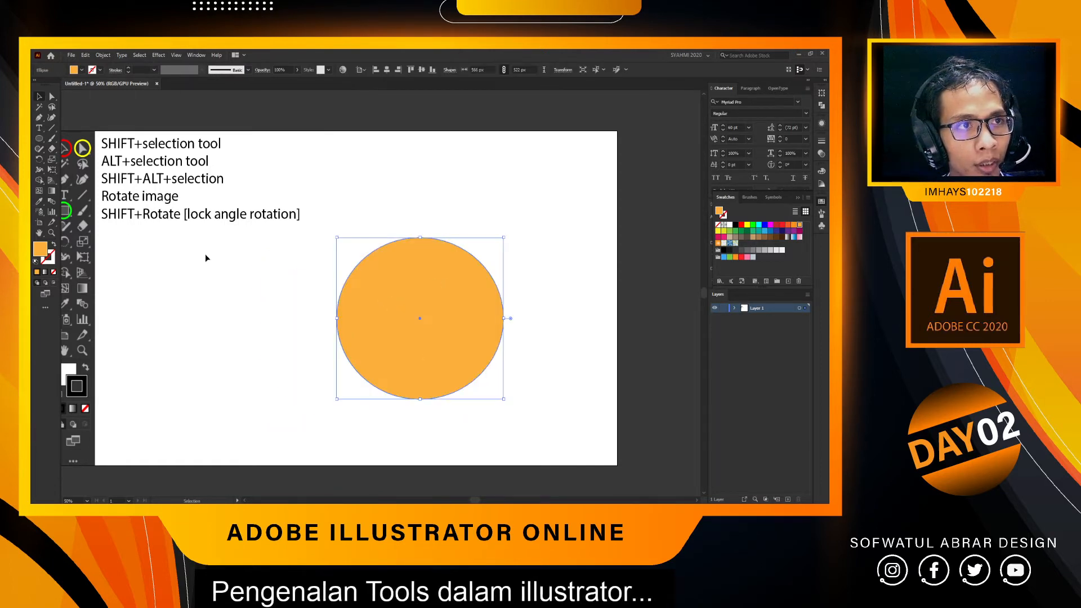
Select only the circle's top anchor point with the Direct Selection tool.
click(52, 99)
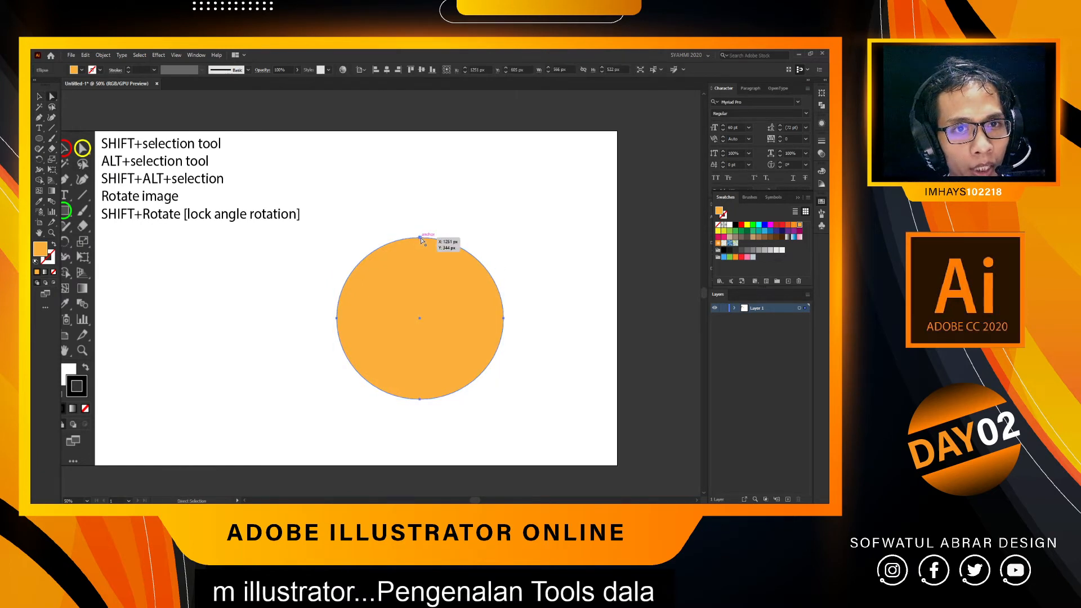
scroll(427, 306, up, 2)
scroll(427, 305, down, 4)
scroll(428, 306, right, 4)
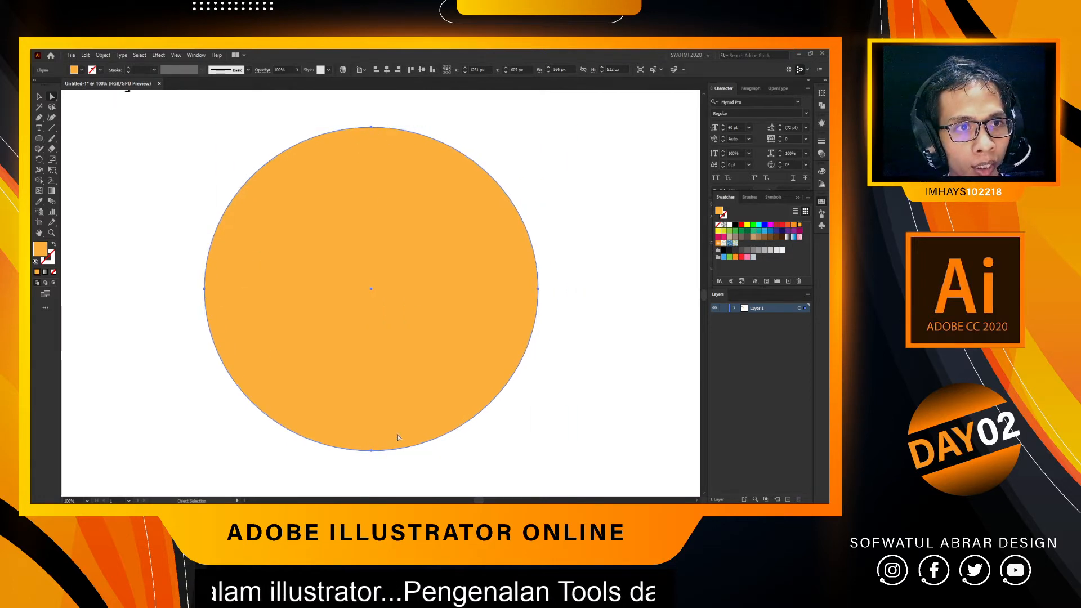
scroll(397, 404, right, 1)
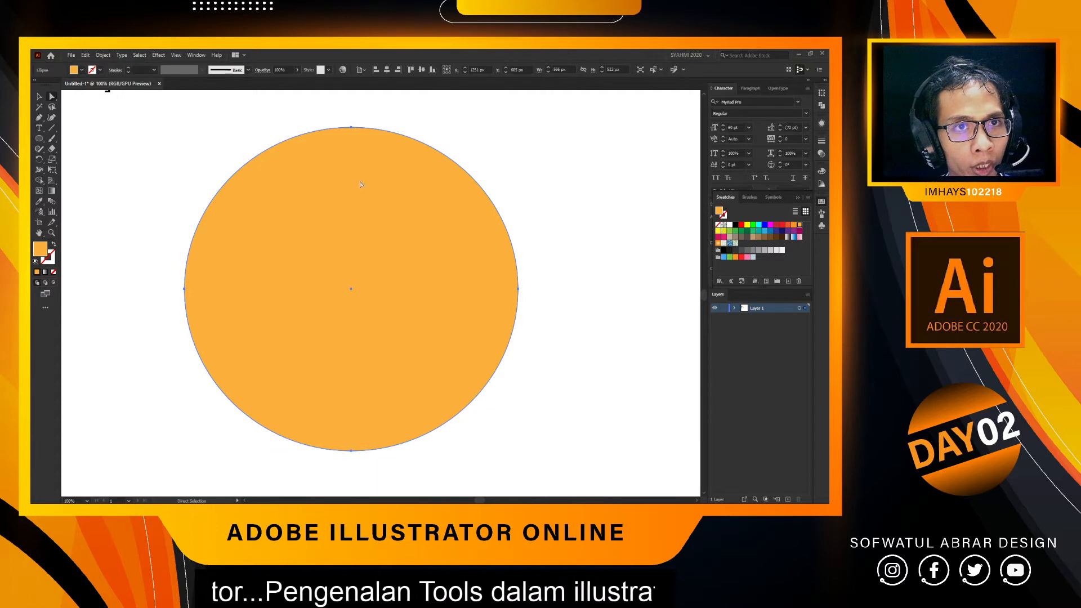
scroll(357, 226, down, 1)
scroll(355, 226, up, 1)
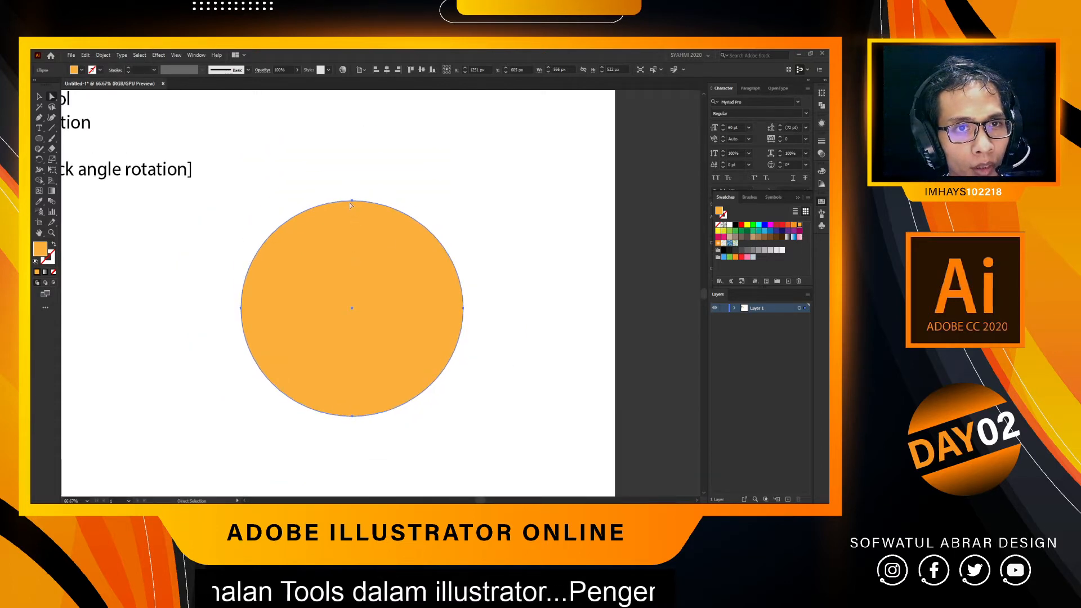
click(351, 201)
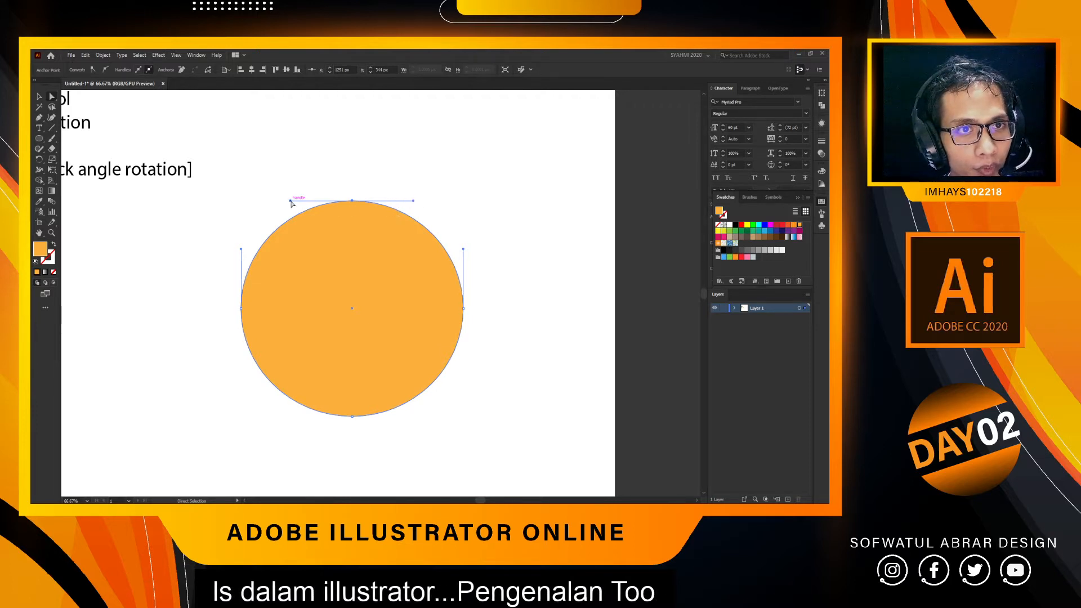
Try bending the circle's top by moving its top anchor's direction handles, and undo the changes.
drag(291, 203, 265, 129)
drag(401, 240, 428, 145)
key(ctrl+z)
key(ctrl+z)
key(ctrl+z)
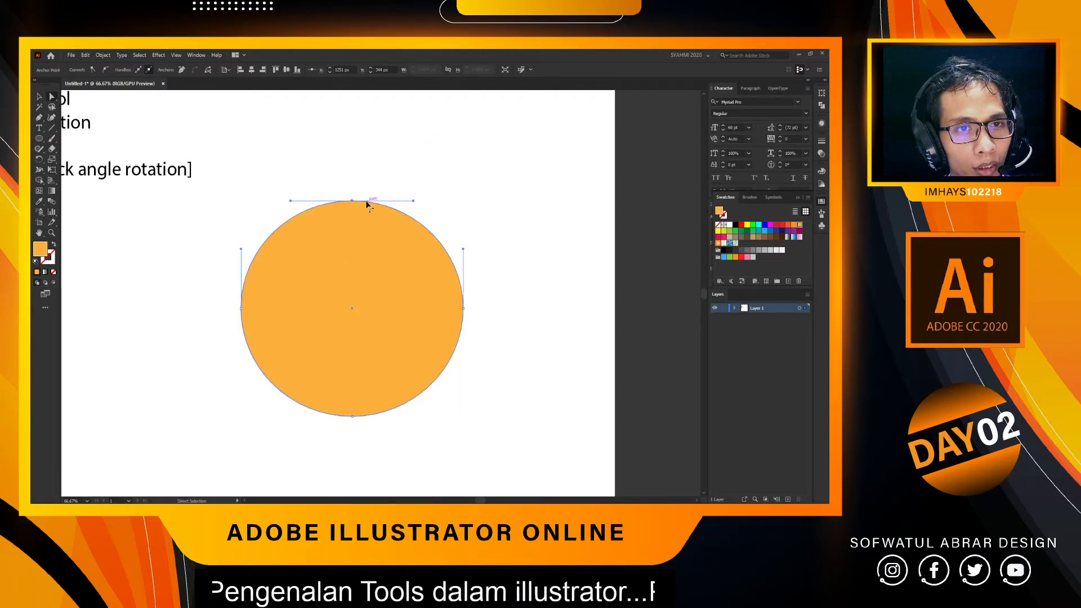
drag(290, 203, 284, 168)
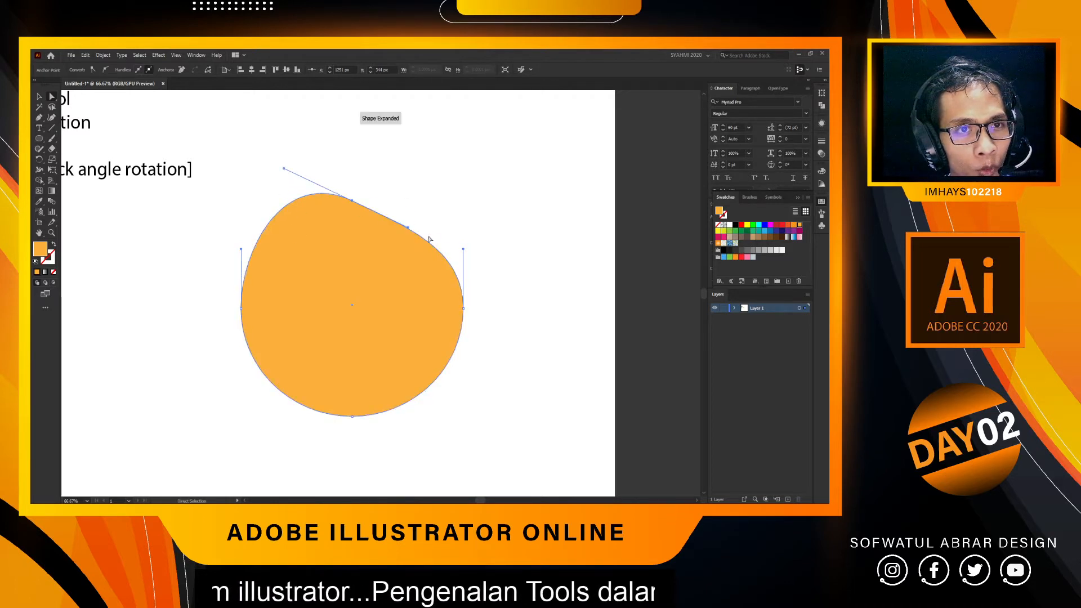
key(ctrl+z)
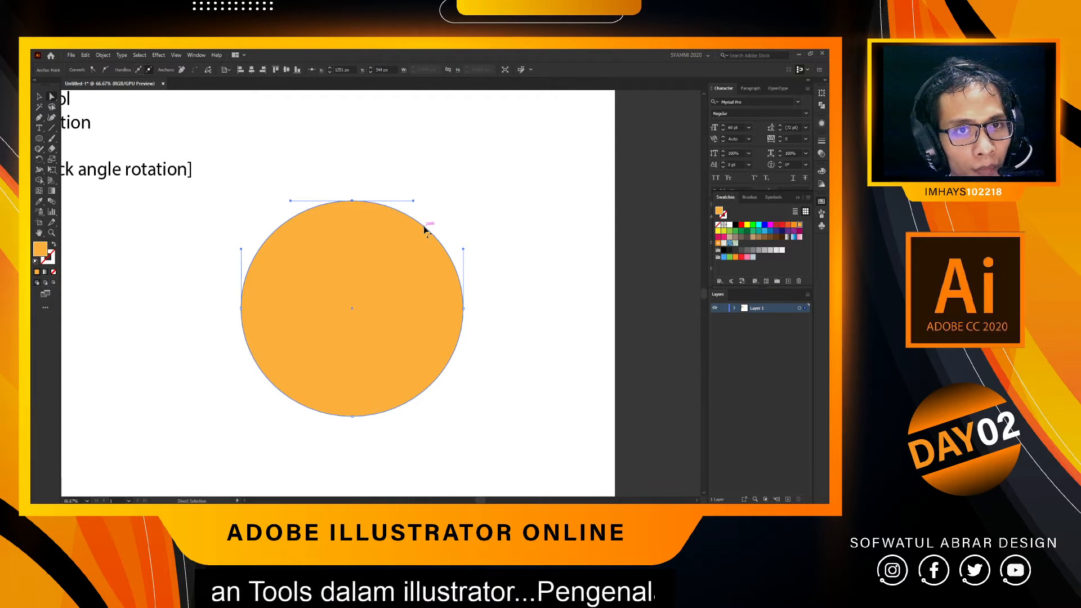
Try reshaping the circle's upper-right curve outward, and undo the changes.
drag(425, 229, 476, 181)
drag(486, 140, 441, 225)
drag(522, 200, 439, 170)
key(ctrl+z)
key(ctrl+z)
key(ctrl+z)
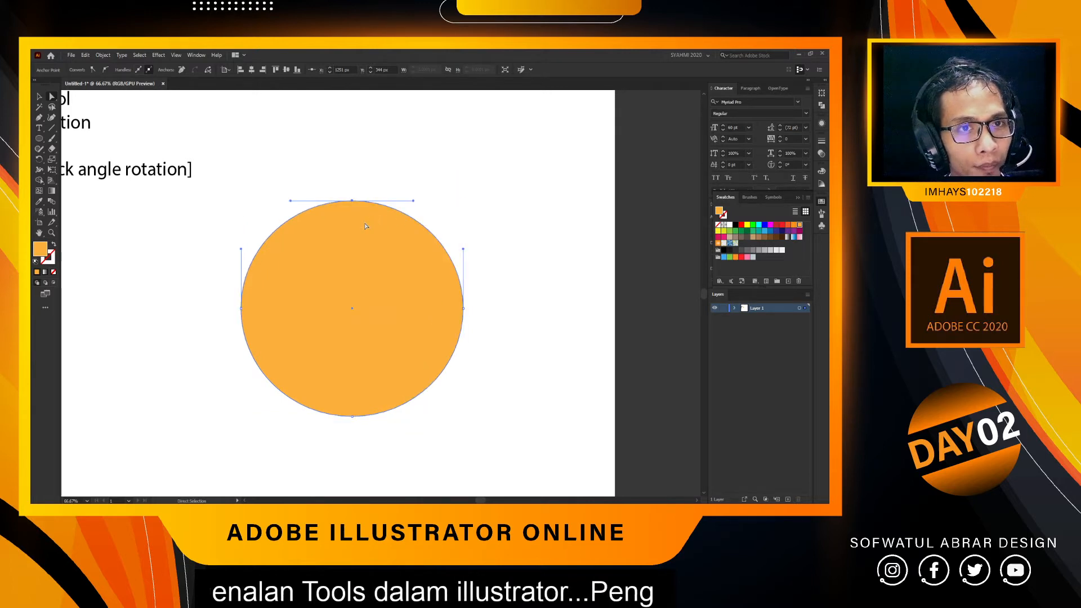
Move the circle's top anchor point straight up to stretch the circle into an egg shape.
scroll(359, 239, up, 5)
scroll(329, 271, right, 3)
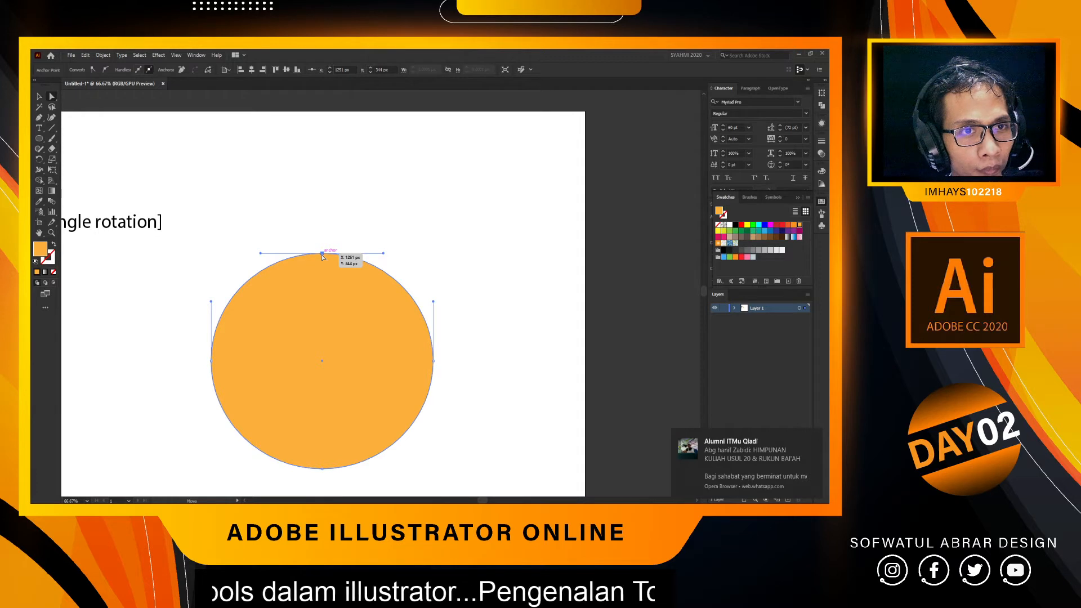
drag(322, 254, 322, 139)
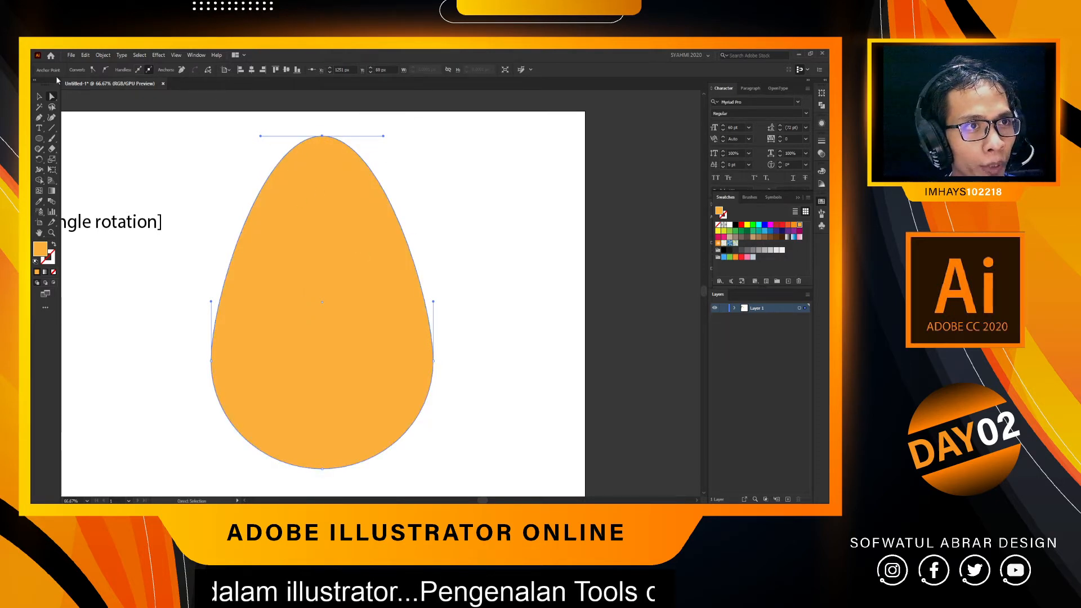
Convert the egg's top anchor point to a corner to form a teardrop, and deselect it.
click(197, 55)
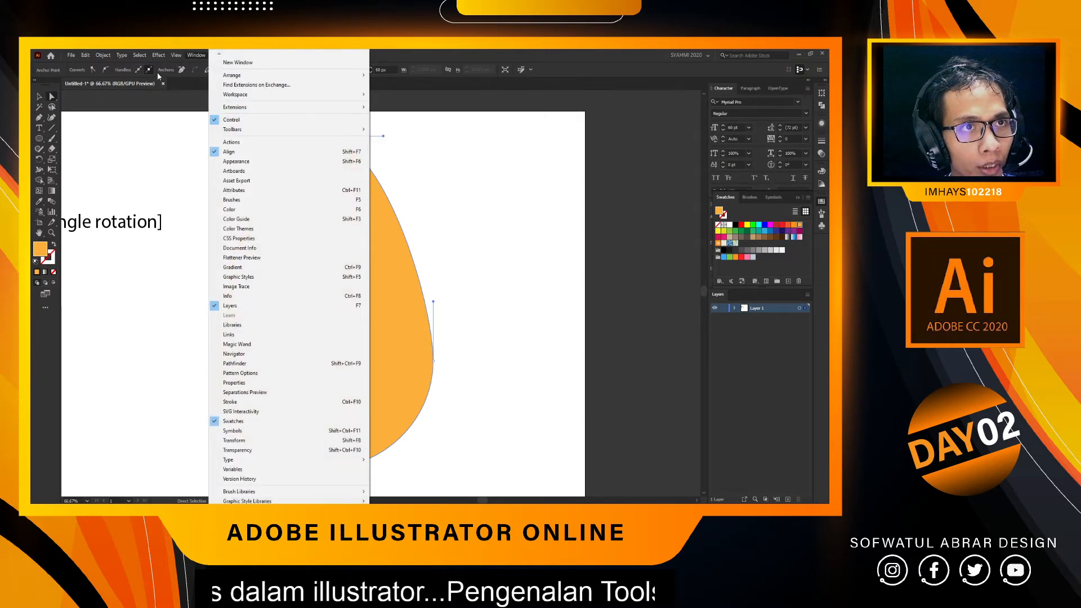
click(423, 209)
click(323, 140)
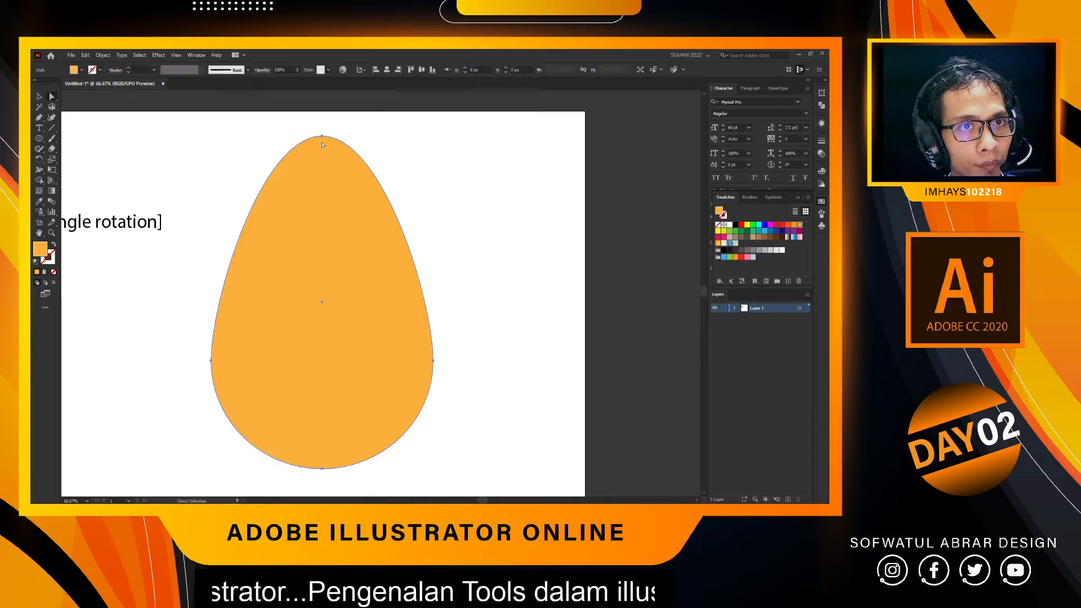
click(322, 137)
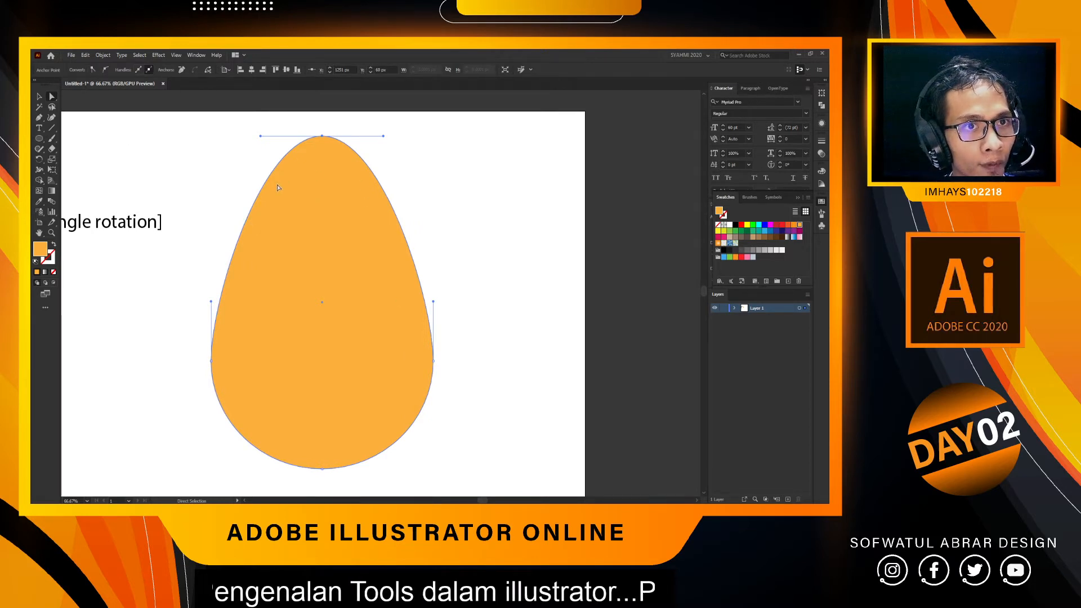
click(93, 70)
click(287, 143)
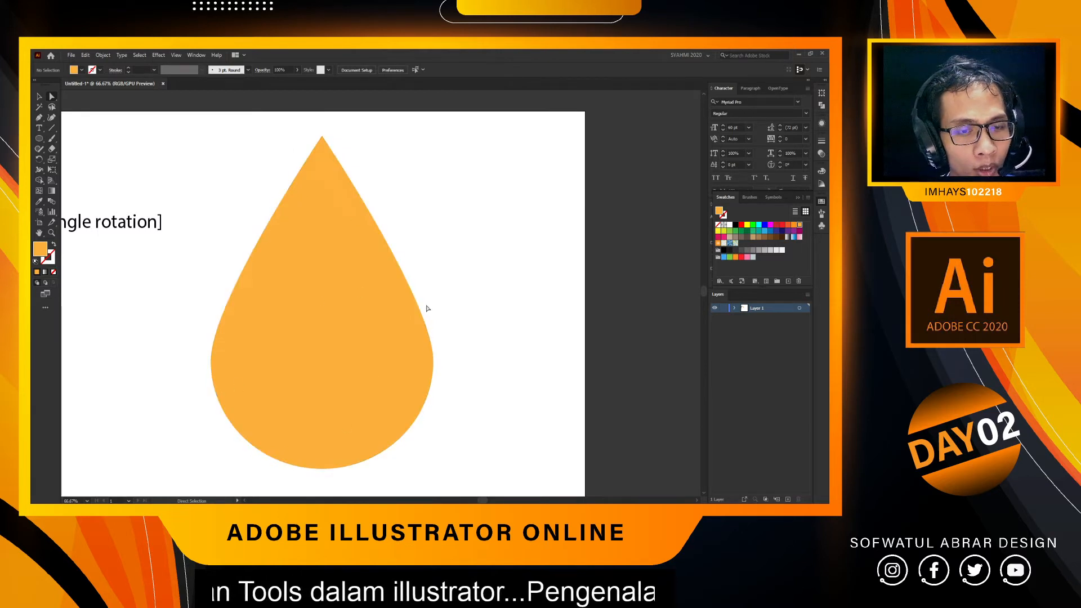
Move the teardrop below the notes, scale it down to a little over half its width, and deselect it.
mouse_move(350, 306)
mouse_down()
mouse_move(366, 321)
mouse_move(354, 304)
mouse_up()
key(v)
drag(357, 305, 333, 287)
key(ctrl+minus)
scroll(365, 325, right, 1)
scroll(361, 316, down, 5)
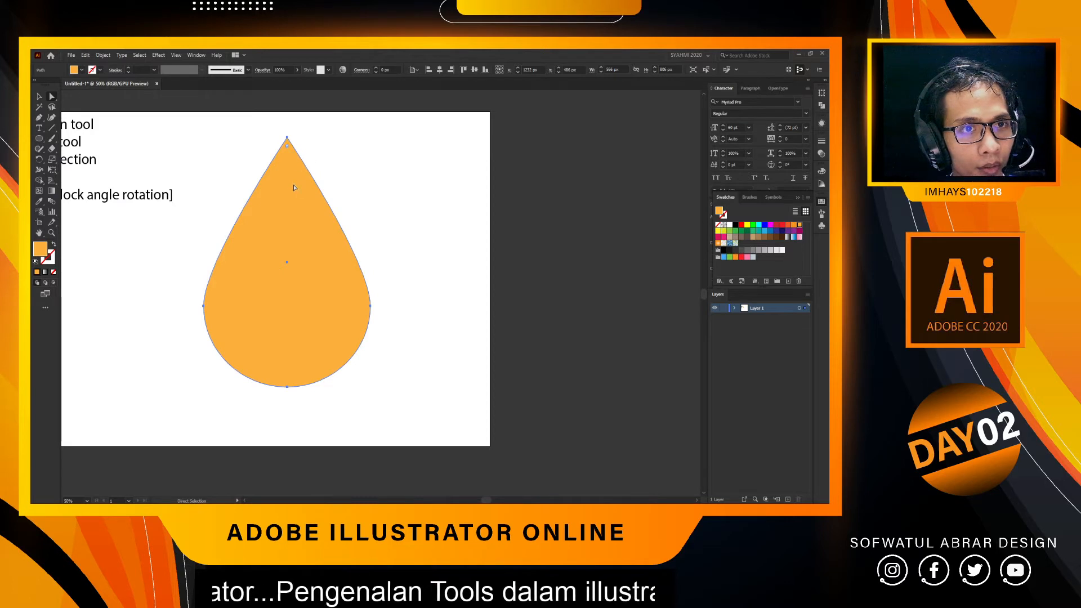
drag(328, 214, 257, 244)
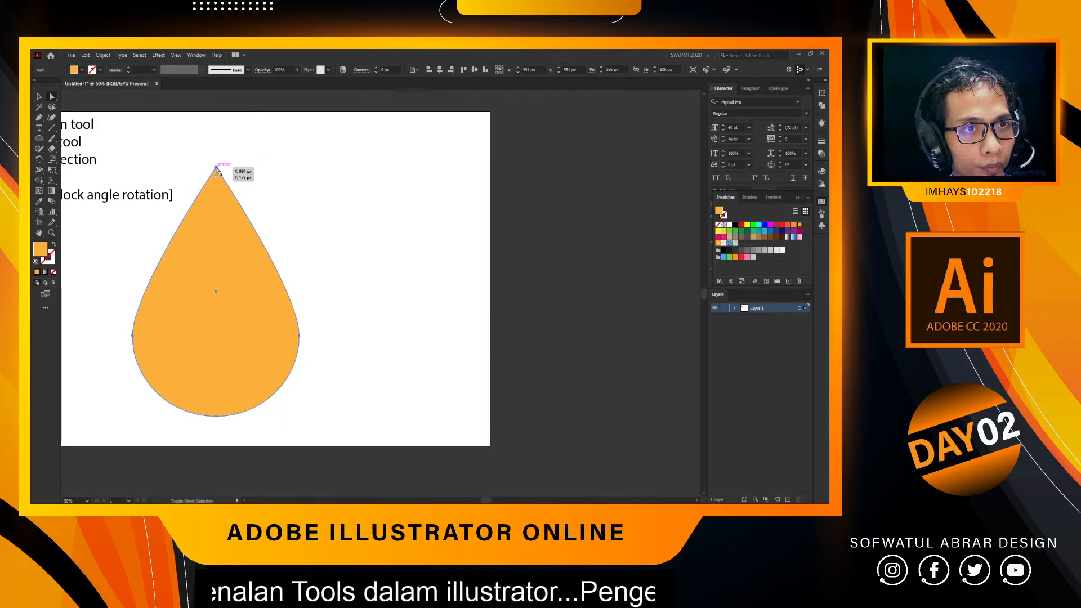
key(v)
drag(217, 168, 135, 274)
click(102, 240)
Draw an orange circle about 381 px across with the Ellipse tool and place it to the right of the teardrop.
click(39, 139)
drag(265, 252, 377, 370)
drag(353, 302, 335, 304)
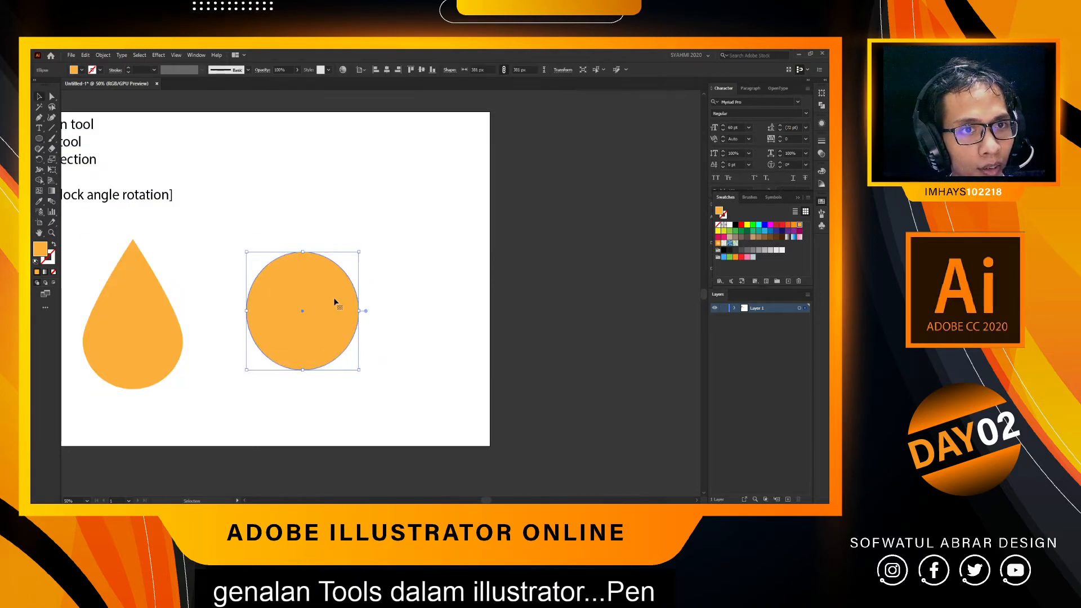
Try raising the new circle's top, left and right anchor points together with the Direct Selection tool, and undo the move.
click(51, 96)
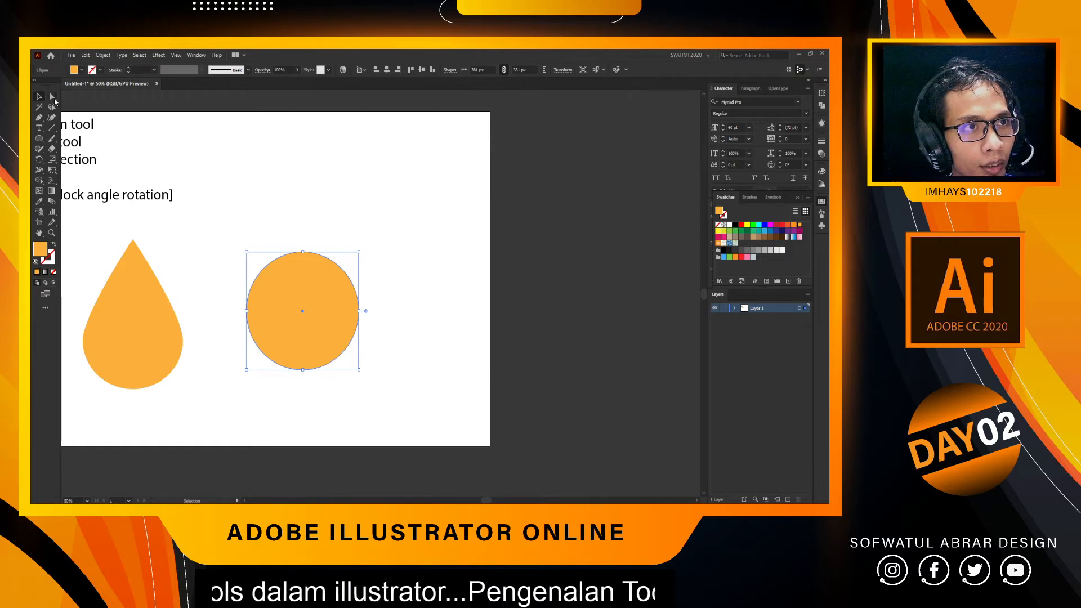
click(303, 254)
scroll(309, 286, up, 1)
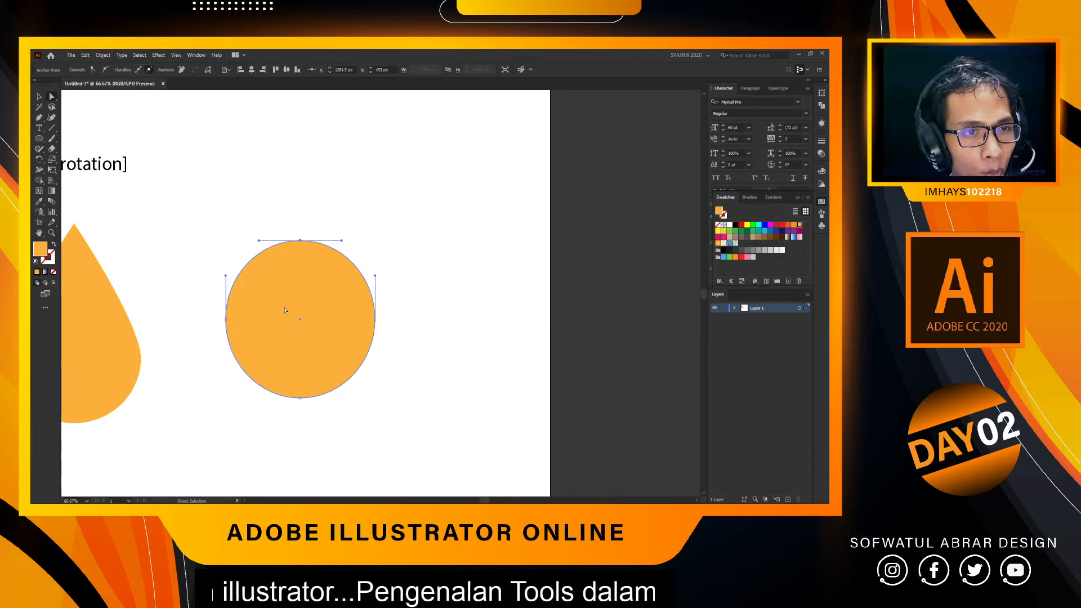
shift+click(225, 320)
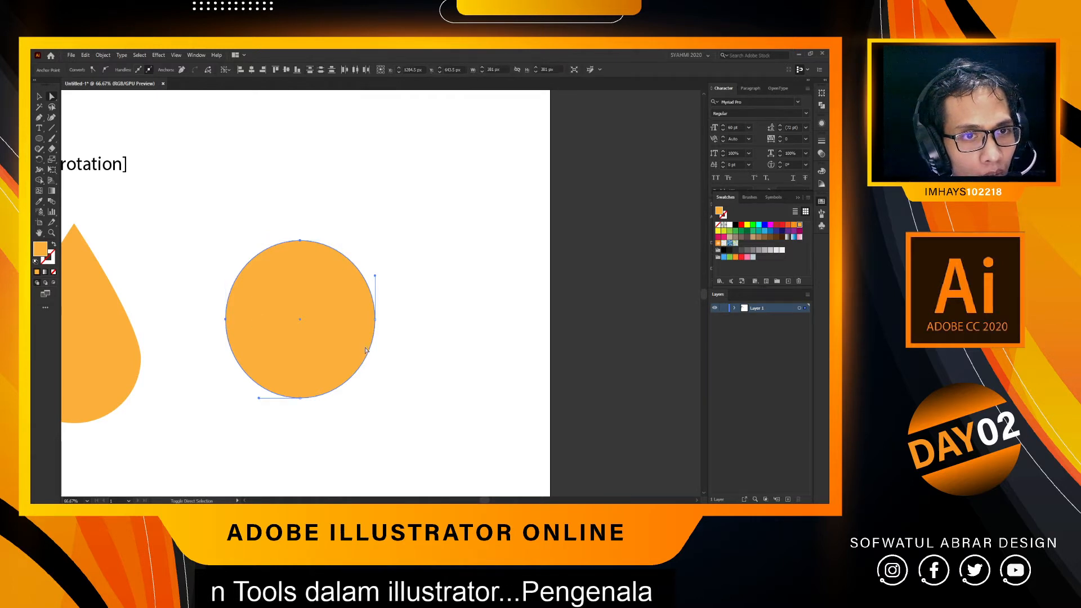
shift+click(376, 320)
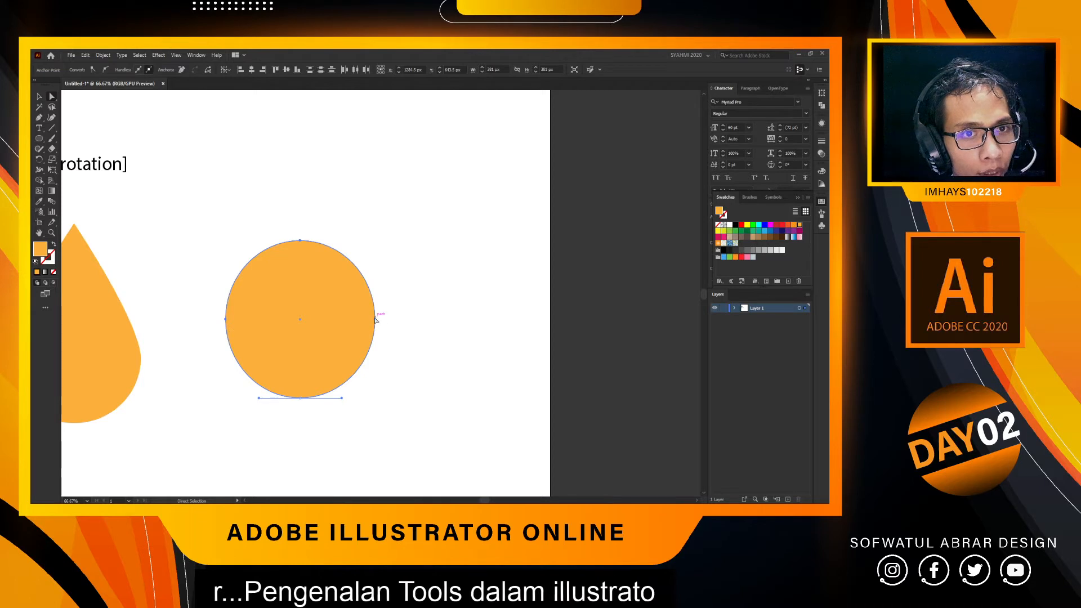
scroll(317, 325, up, 2)
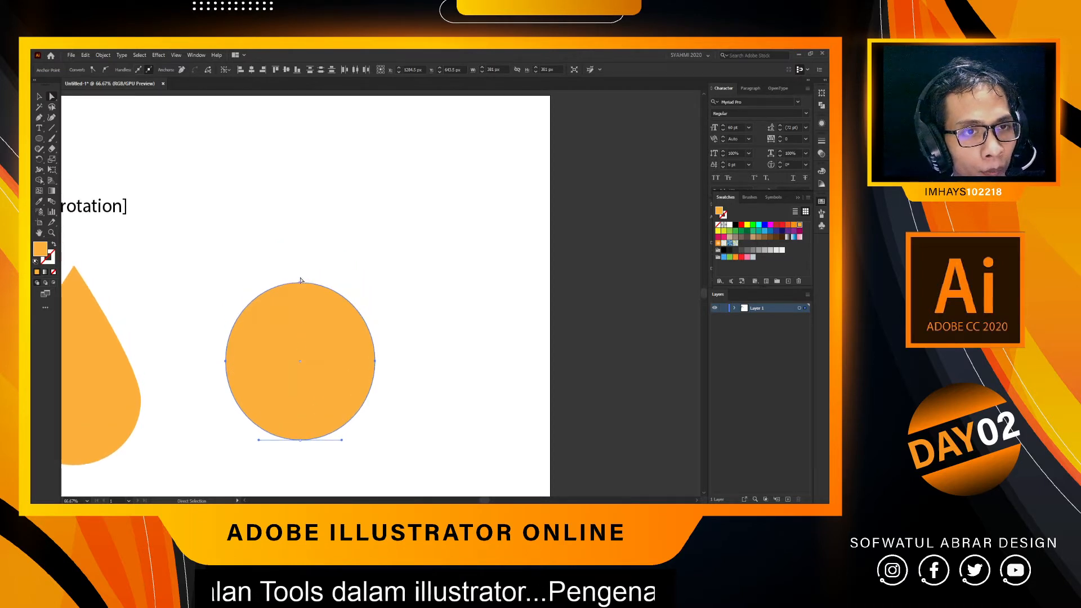
drag(300, 283, 307, 158)
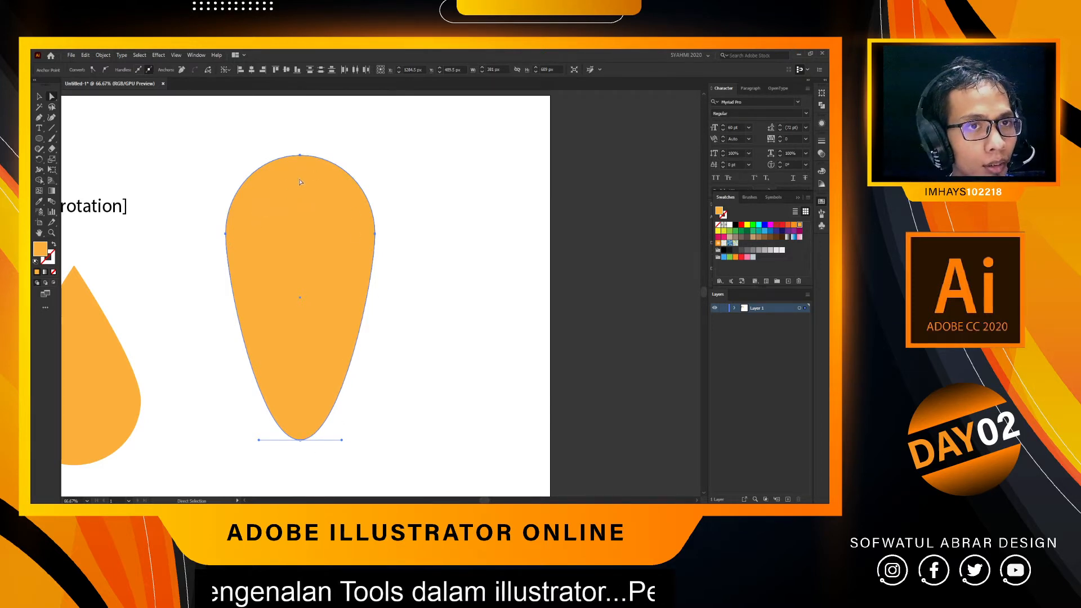
key(ctrl+z)
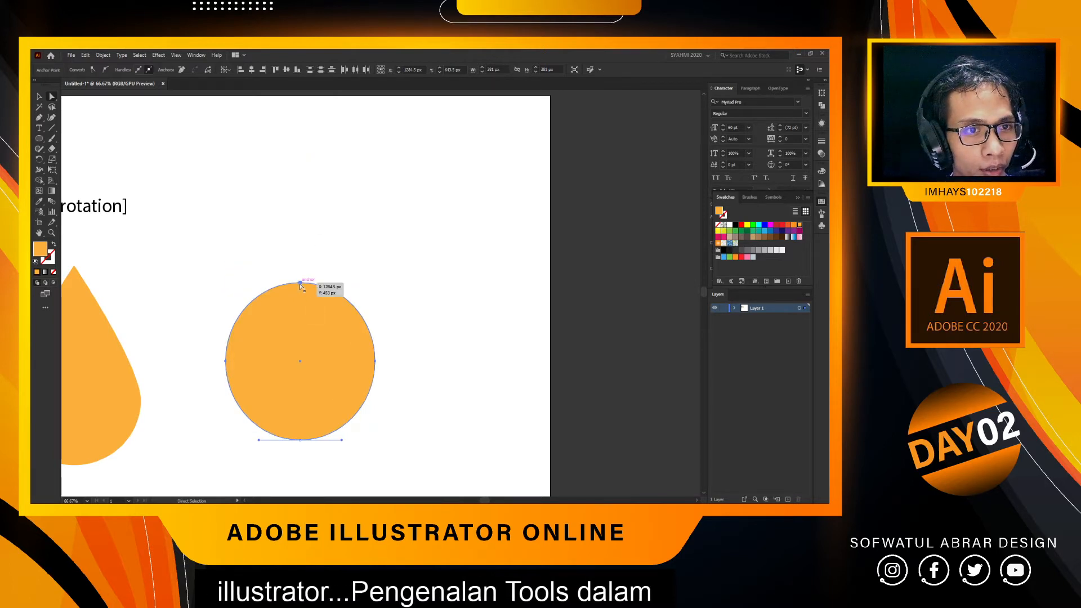
Select the circle's top and left anchor points and move both upward together to stretch the shape.
click(301, 284)
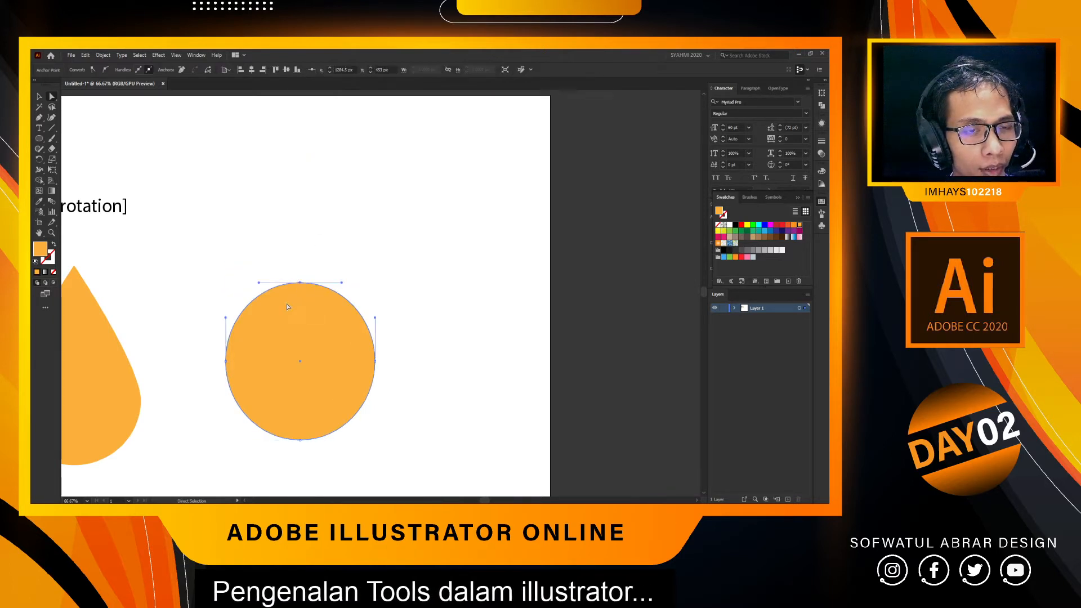
click(225, 363)
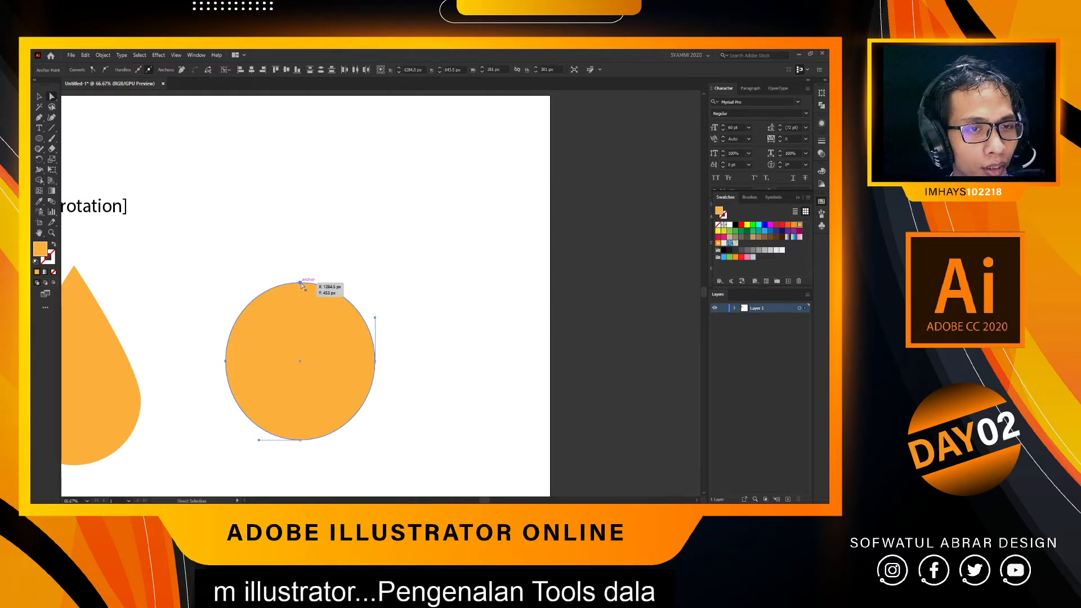
drag(301, 285, 307, 173)
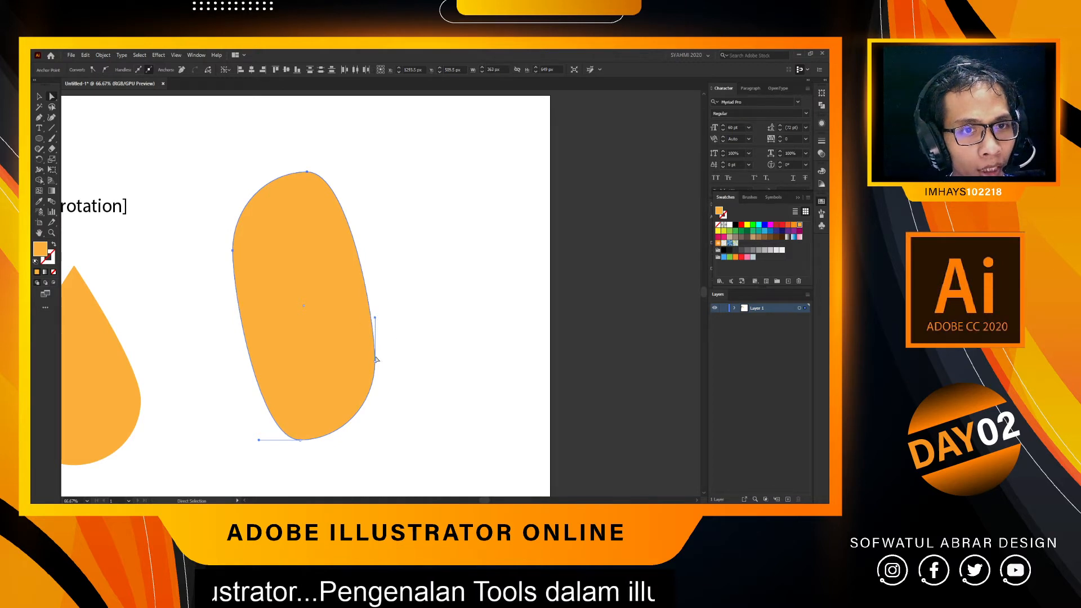
Distort the shape by swinging its right and bottom direction handles outward and moving the left anchor point inward.
drag(376, 320, 442, 372)
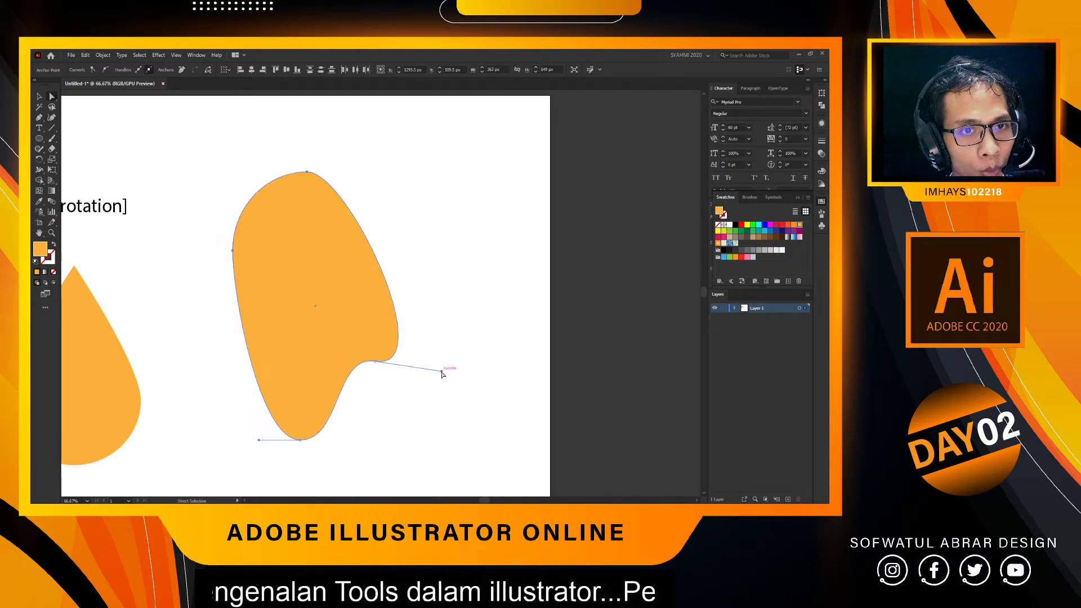
drag(259, 441, 105, 270)
click(233, 251)
drag(233, 251, 299, 248)
Move the distorted shape up and to the right of the teardrop, clear of the notes, with the Selection tool.
key(v)
click(396, 245)
scroll(397, 244, down, 2)
scroll(397, 246, left, 2)
drag(384, 277, 344, 272)
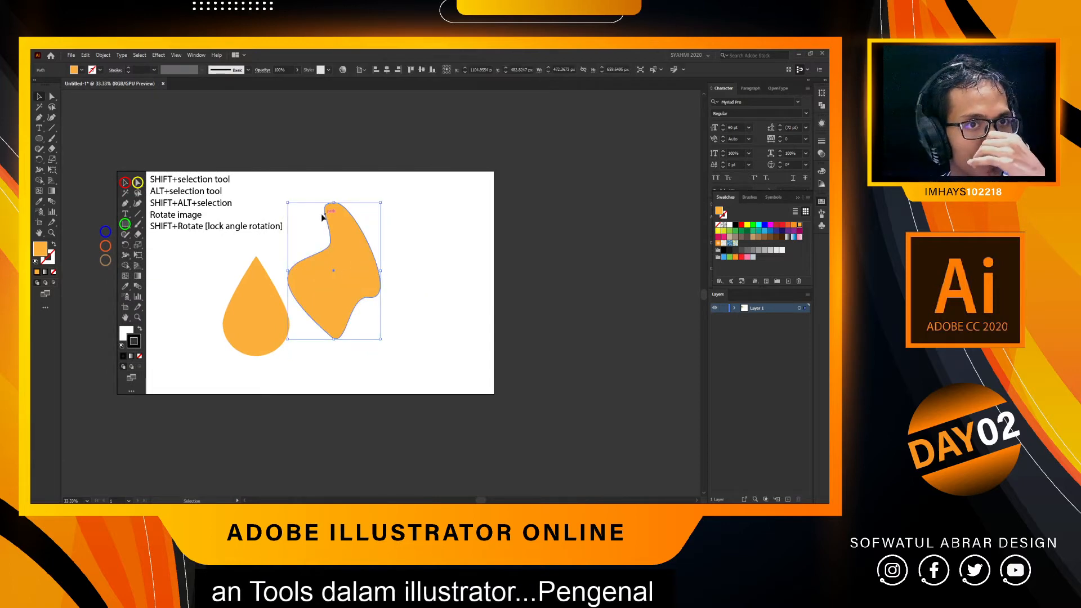
drag(363, 235, 401, 217)
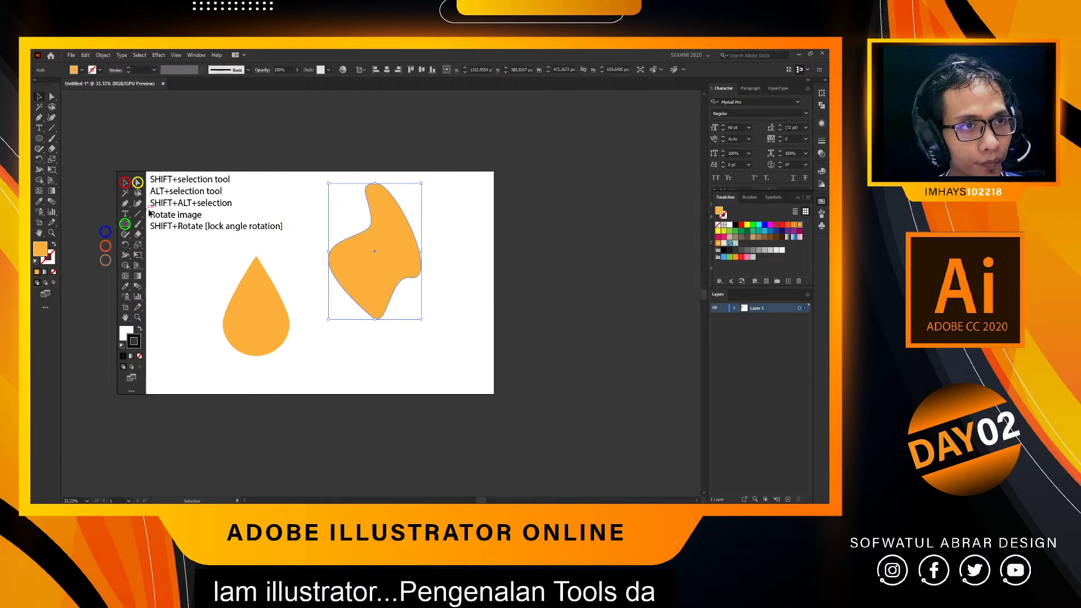
Move the teardrop up onto the artboard's right edge and shift the distorted shape up beside it.
scroll(151, 213, up, 2)
scroll(151, 214, down, 1)
scroll(301, 347, down, 1)
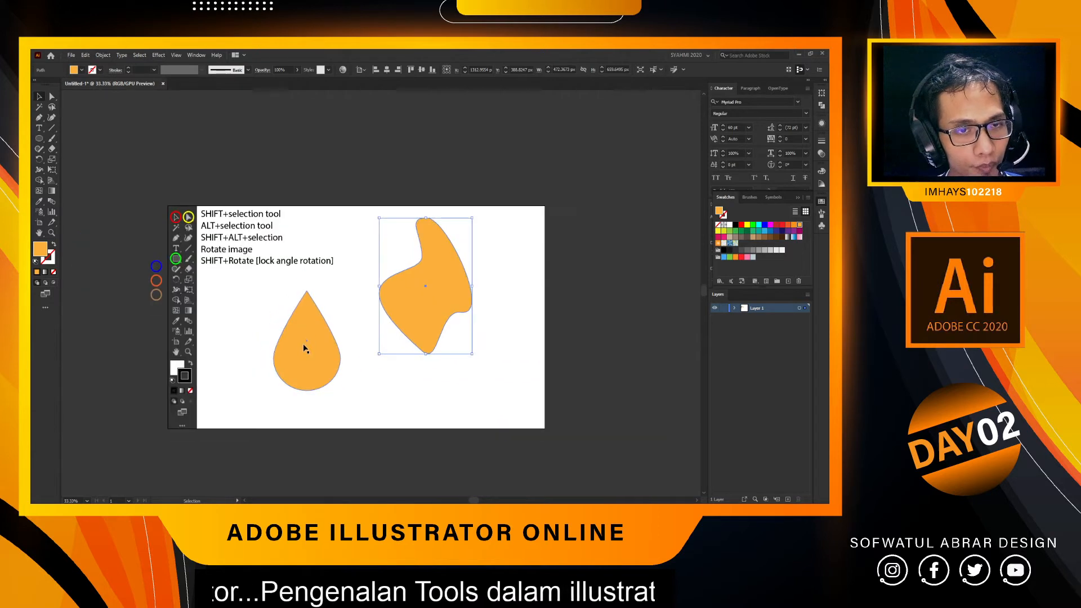
drag(307, 363, 526, 258)
drag(398, 277, 408, 231)
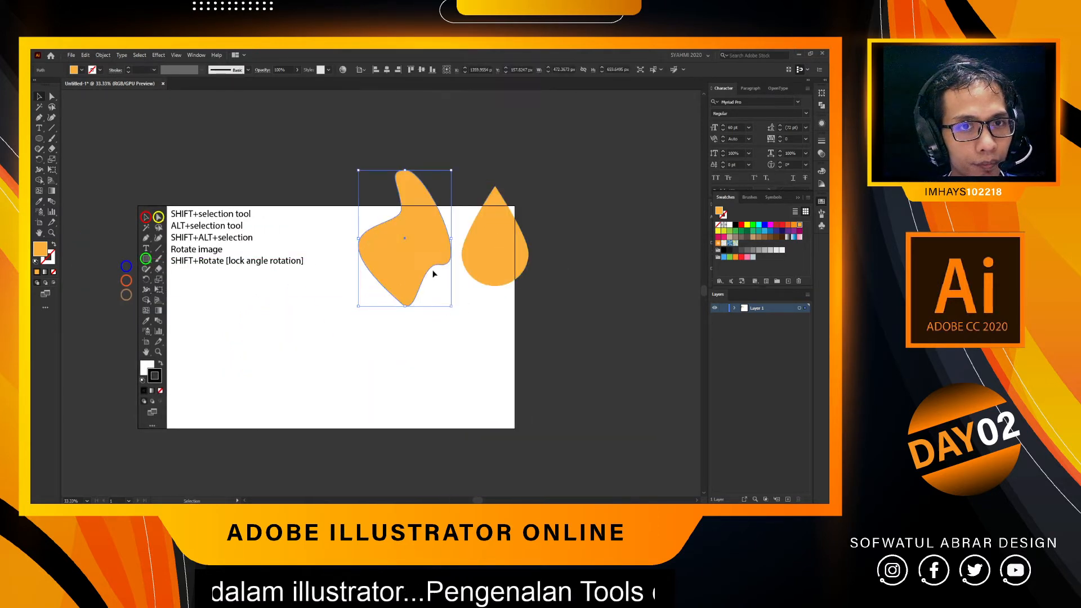
Recolour the distorted shape orange-red and nudge it slightly upward.
click(788, 226)
click(590, 246)
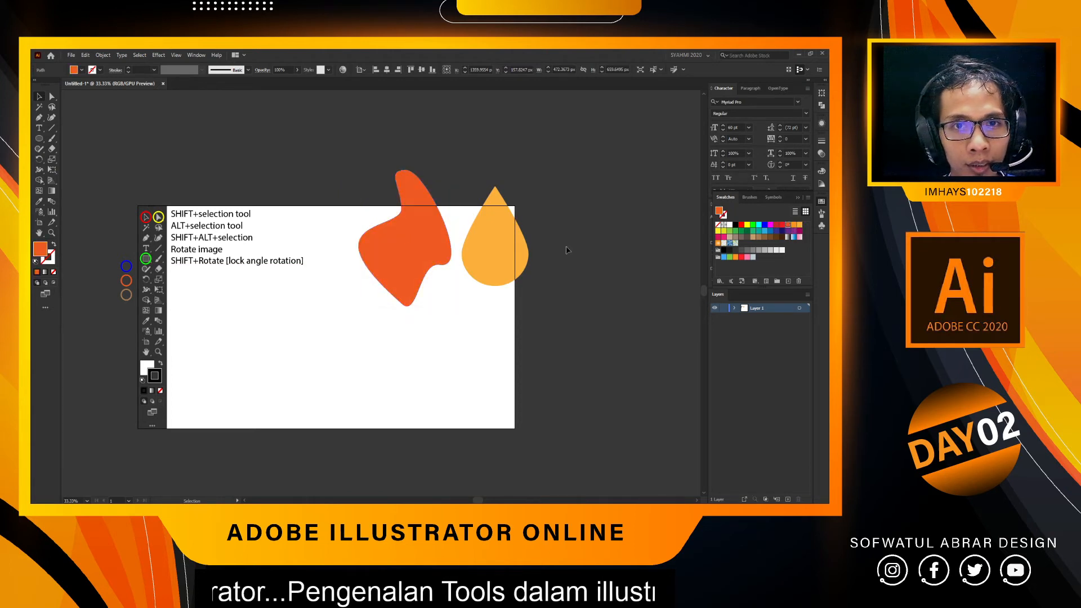
drag(432, 250, 434, 242)
click(348, 333)
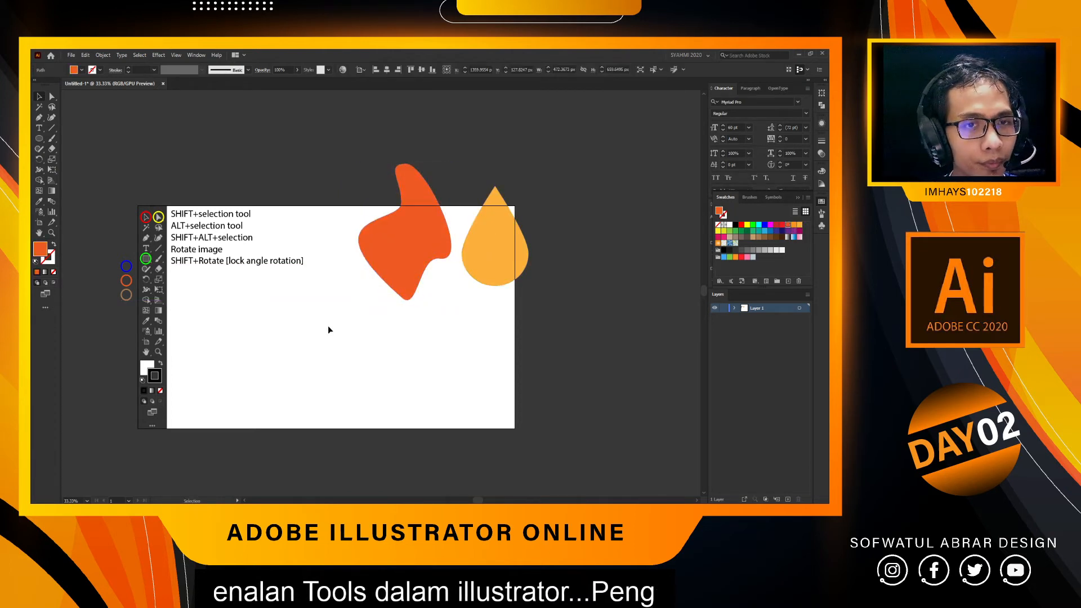
Draw a square of about 384 px below the notes with the Rectangle tool.
scroll(321, 319, up, 1)
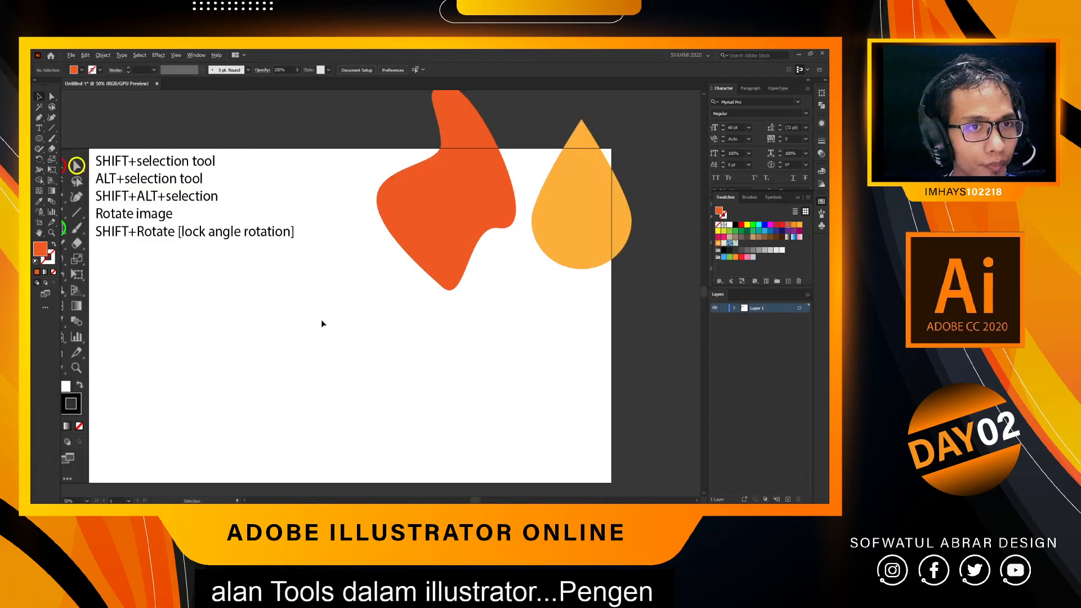
click(40, 142)
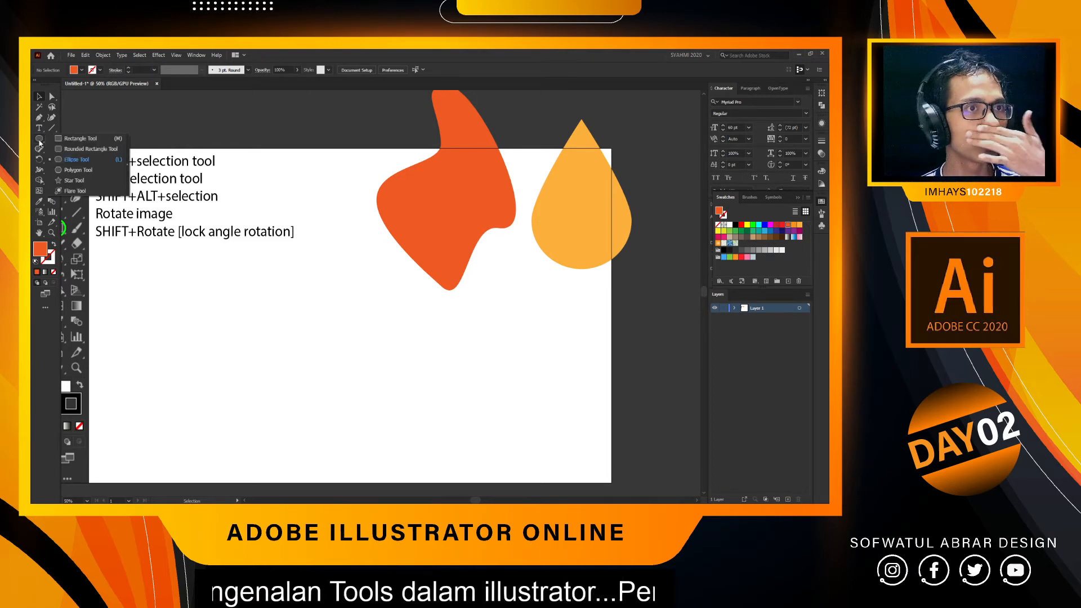
click(119, 140)
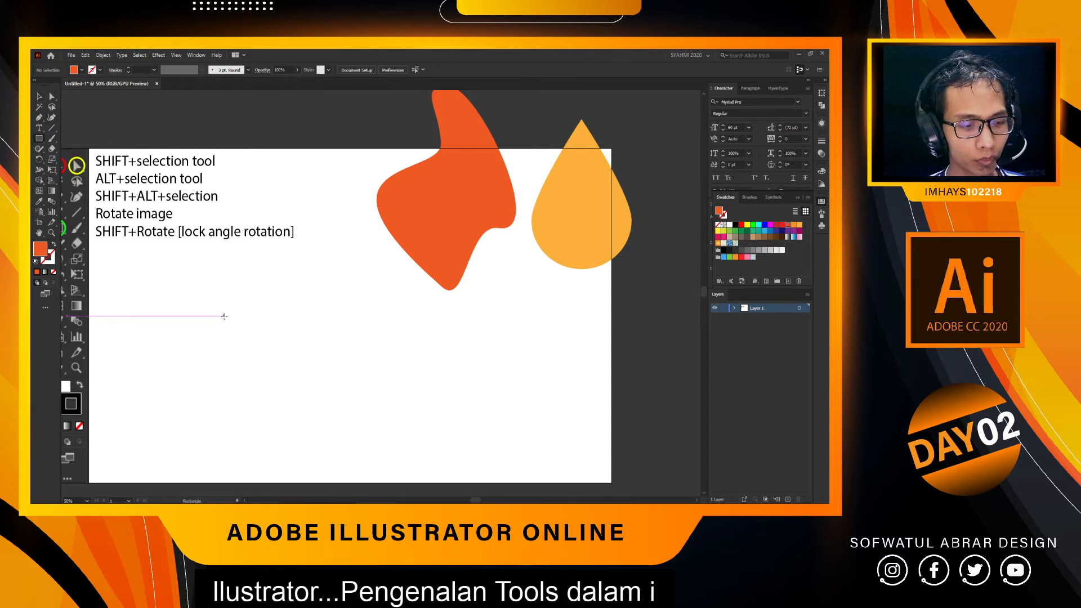
drag(274, 351, 331, 380)
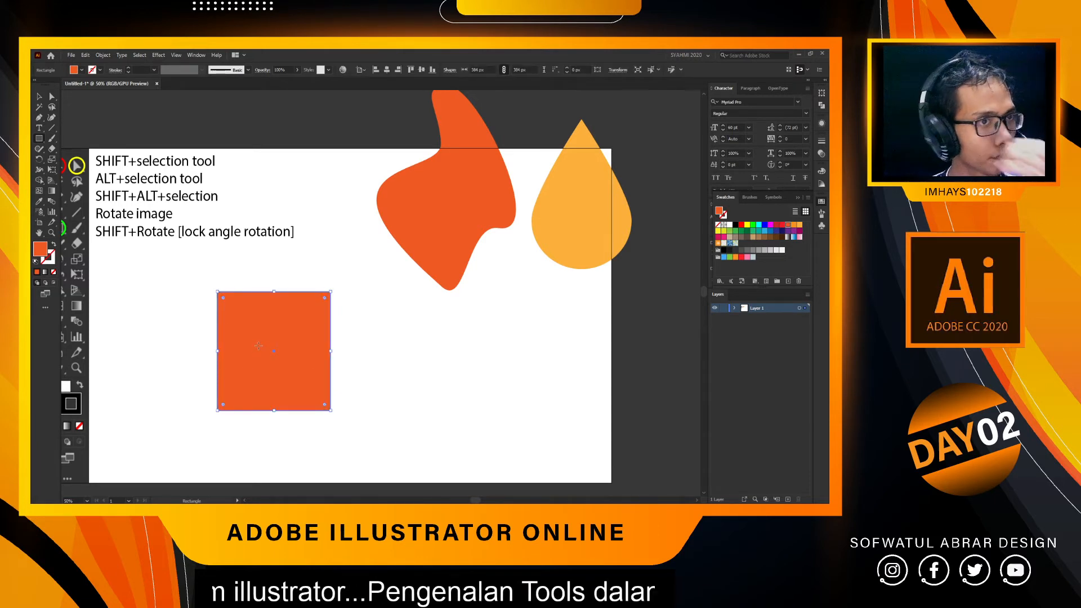
Fill the new square with light blue and move it slightly to the right with the Selection tool.
click(765, 231)
key(v)
click(450, 332)
drag(307, 340, 360, 348)
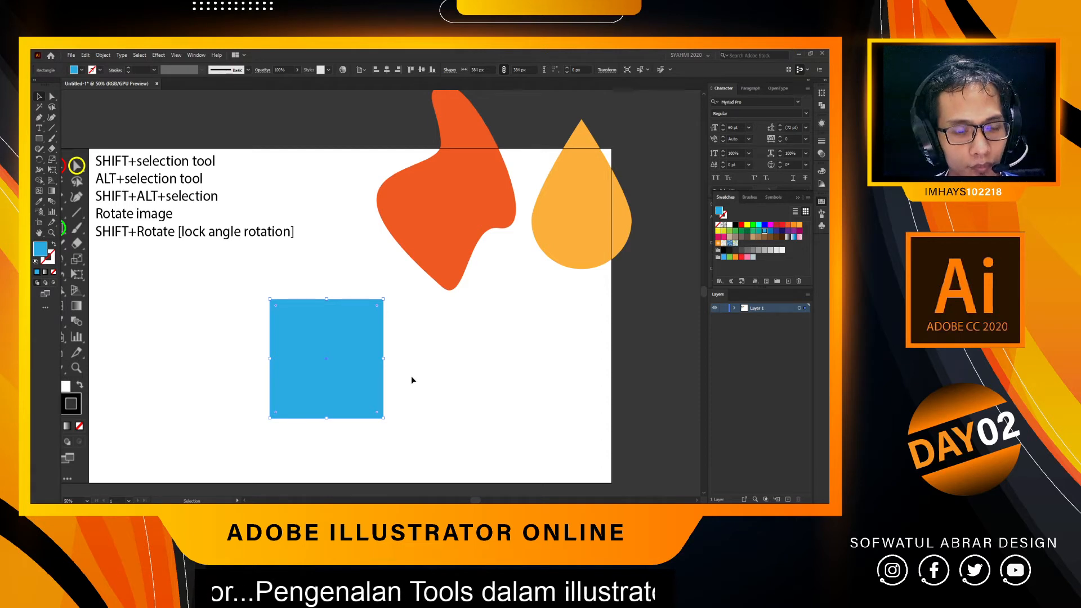
drag(367, 358, 370, 352)
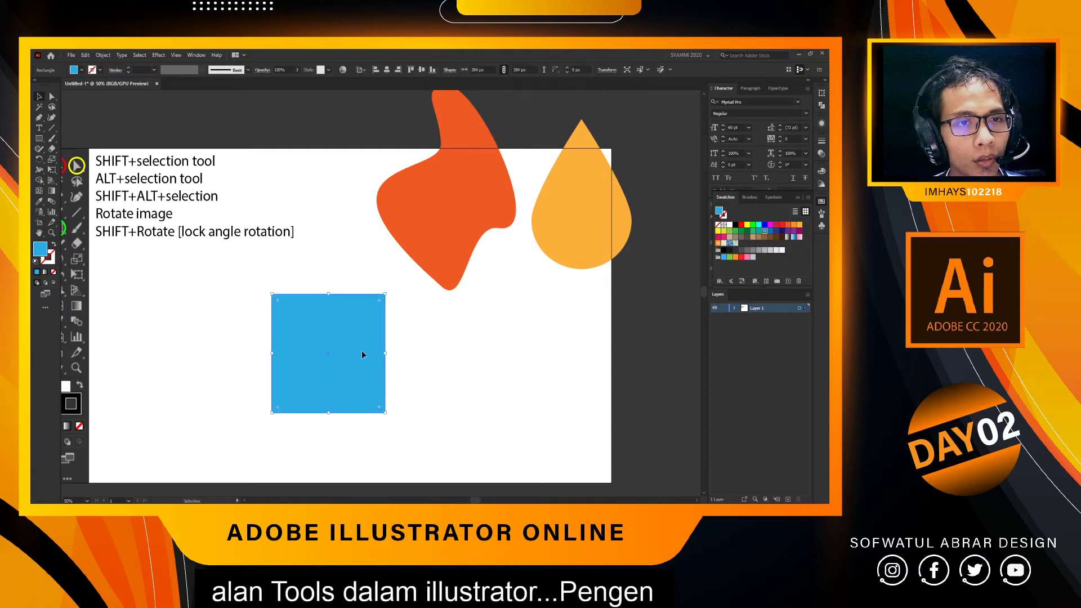
Try rounding the square's corners with its top-left corner widget, first slightly and then strongly, undoing each attempt.
scroll(316, 347, up, 1)
scroll(321, 345, down, 1)
scroll(331, 343, up, 1)
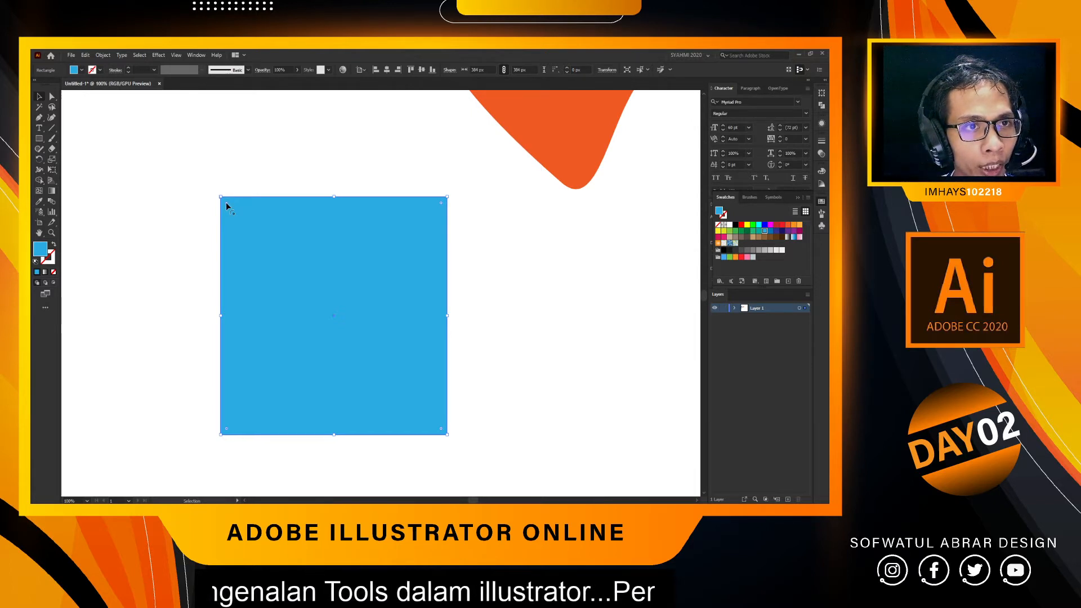
drag(225, 201, 241, 219)
key(ctrl+z)
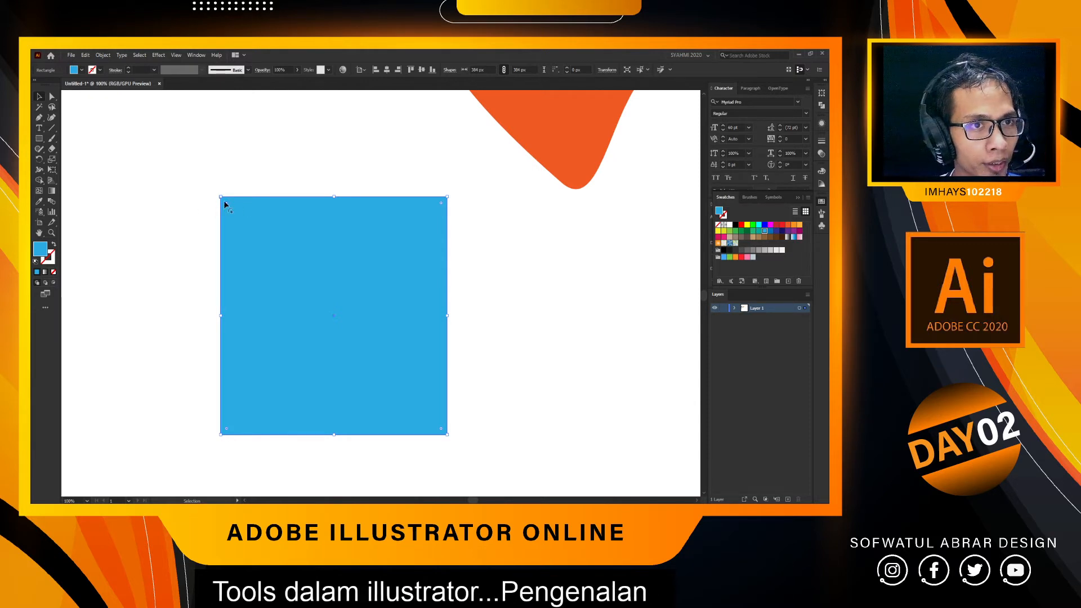
drag(226, 203, 369, 336)
key(ctrl+z)
click(199, 212)
click(232, 210)
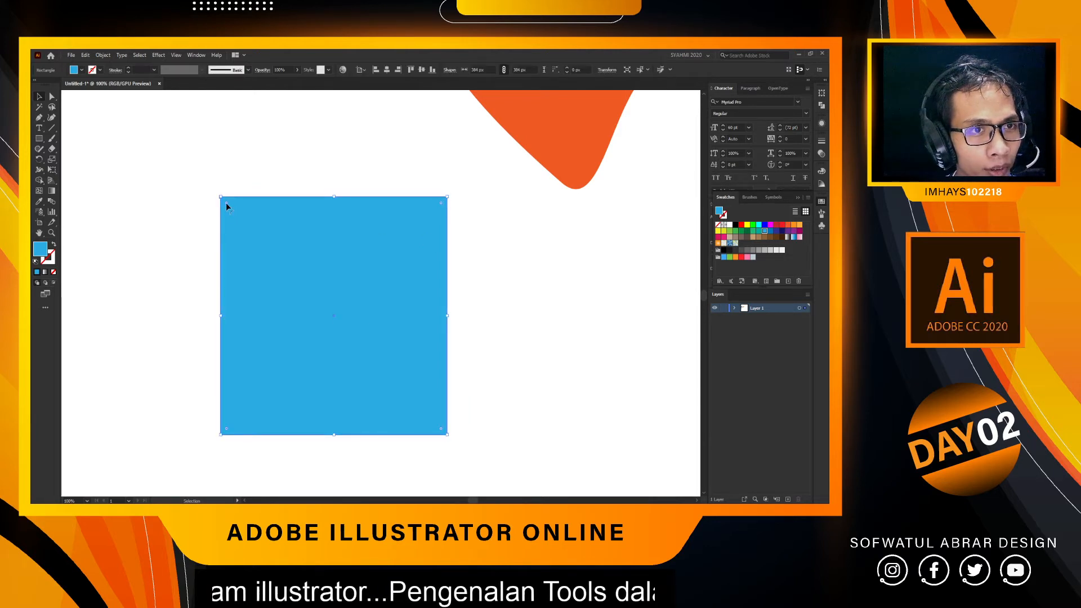
Round the square's corners to about 141 px, move it up and left, and undo both changes.
drag(226, 203, 309, 291)
click(458, 302)
drag(394, 300, 261, 192)
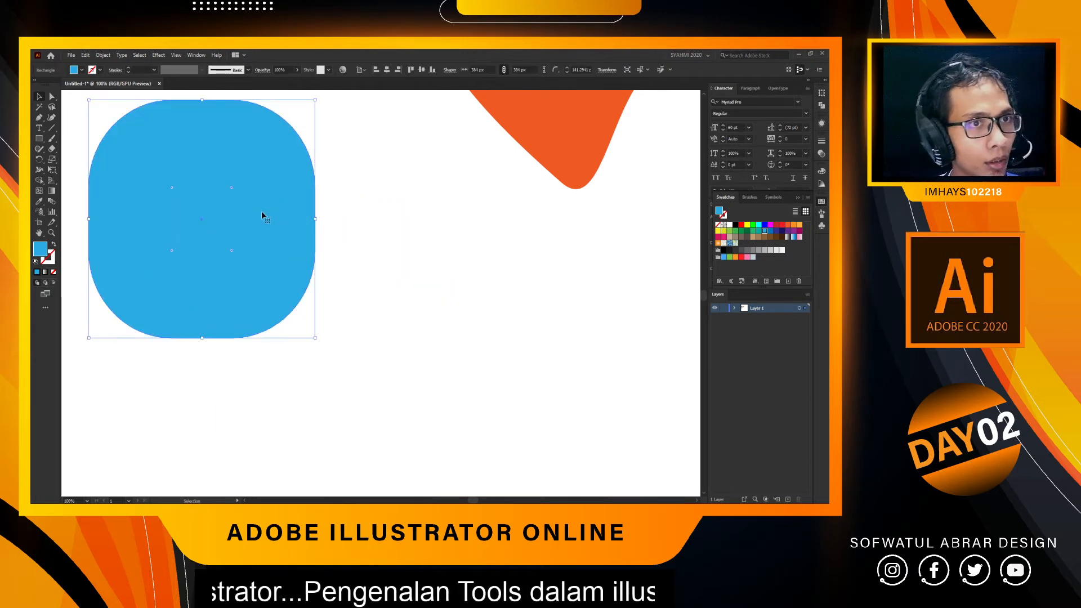
key(ctrl+z)
key(ctrl+z)
key(ctrl+z)
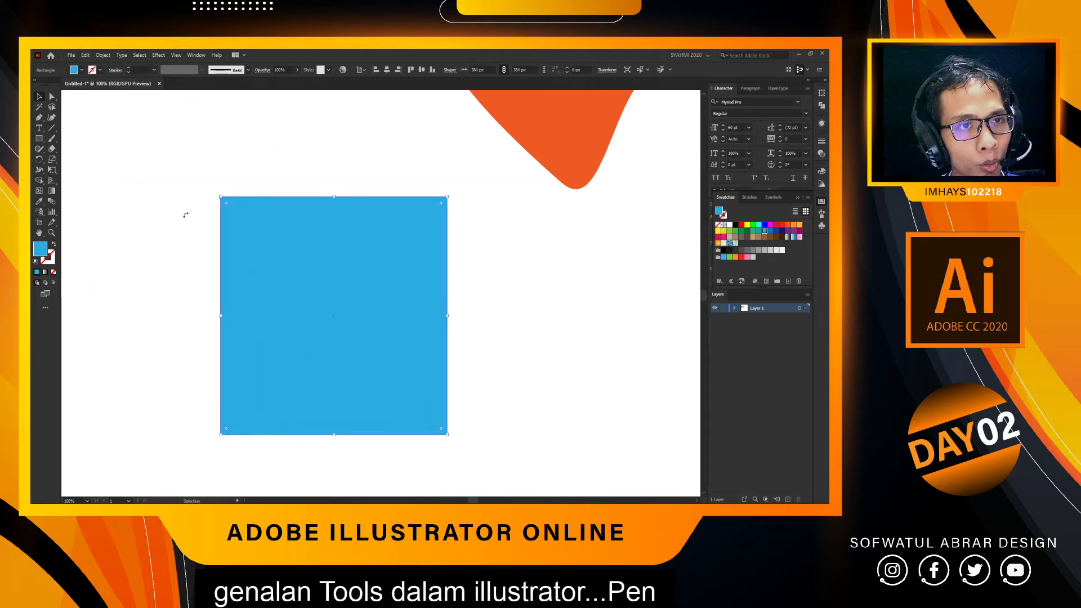
click(186, 214)
click(254, 226)
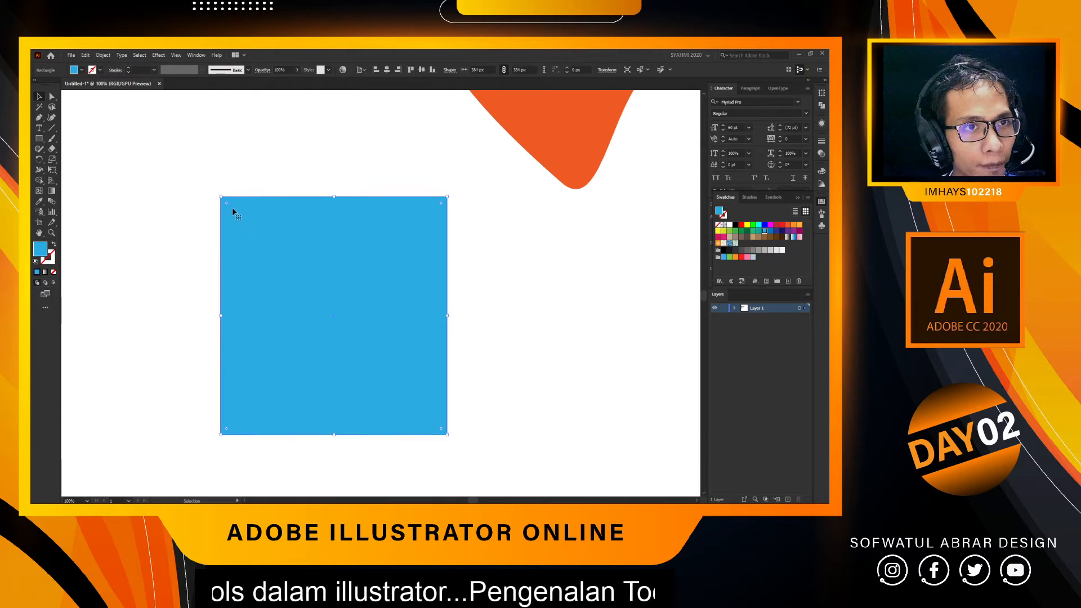
Select all four corner anchor points of the square with Direct Selection and set their corner radius to 10 px.
click(52, 97)
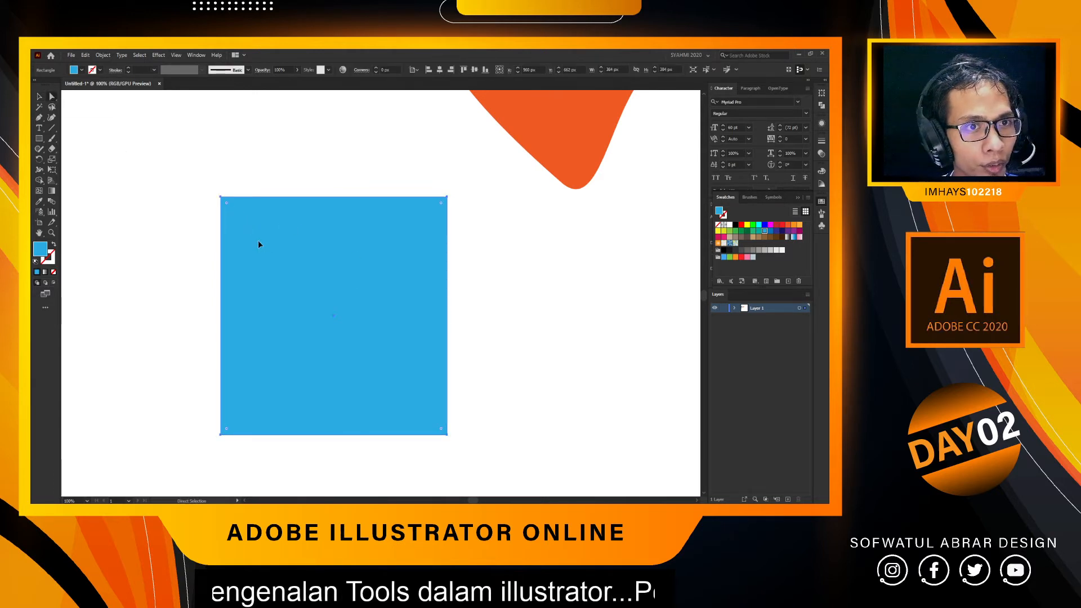
click(223, 199)
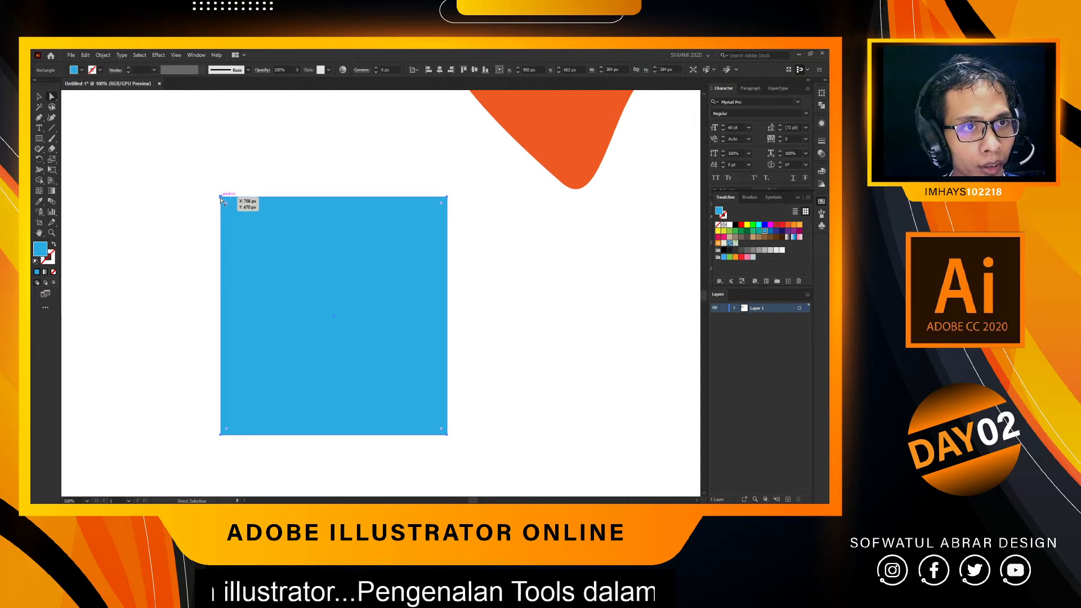
shift+click(447, 197)
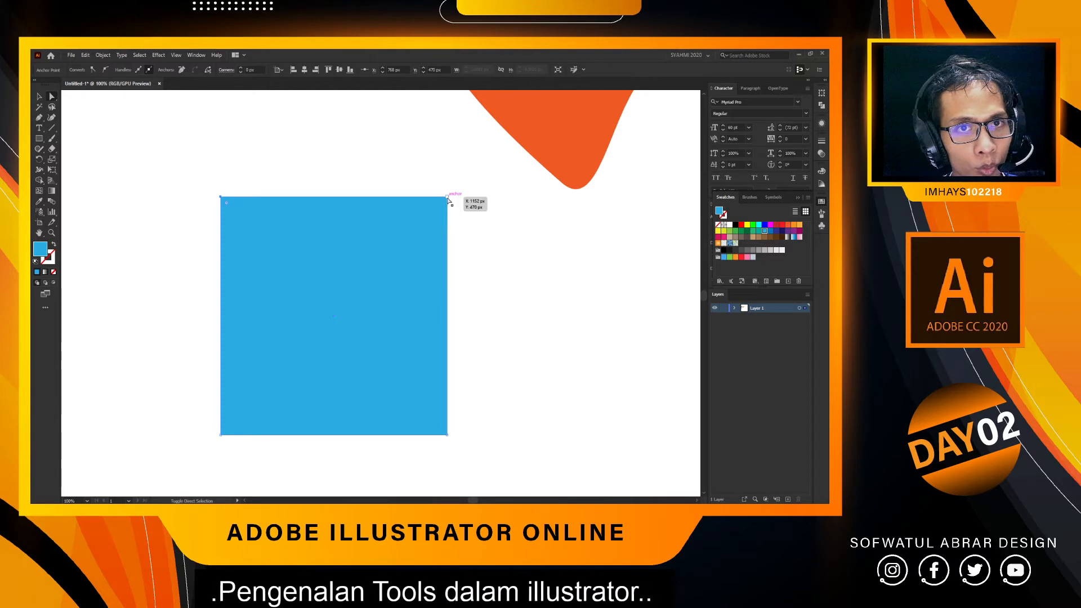
shift+click(447, 435)
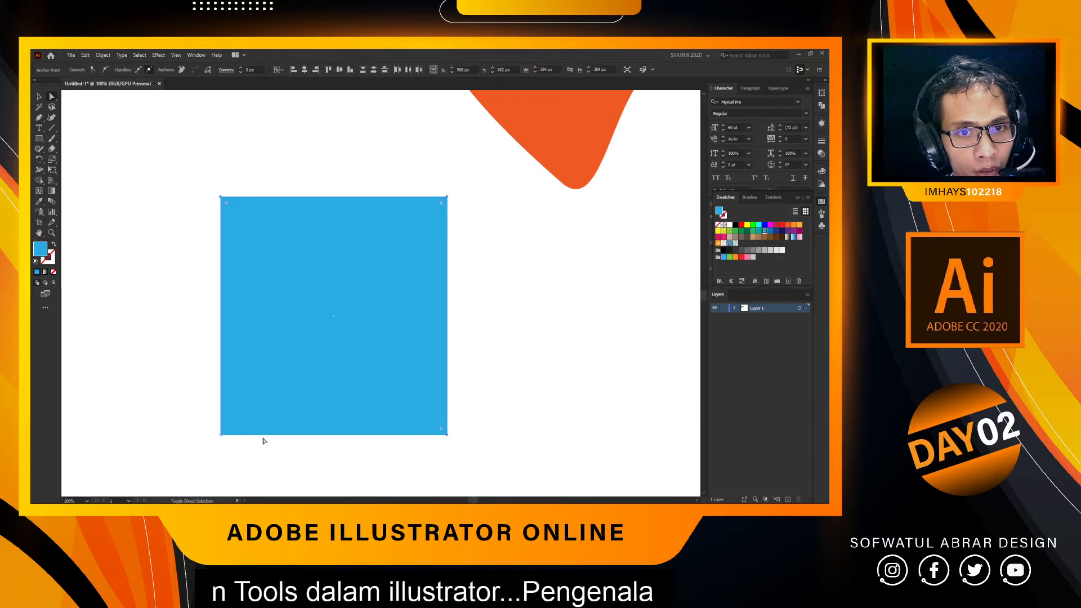
shift+click(221, 435)
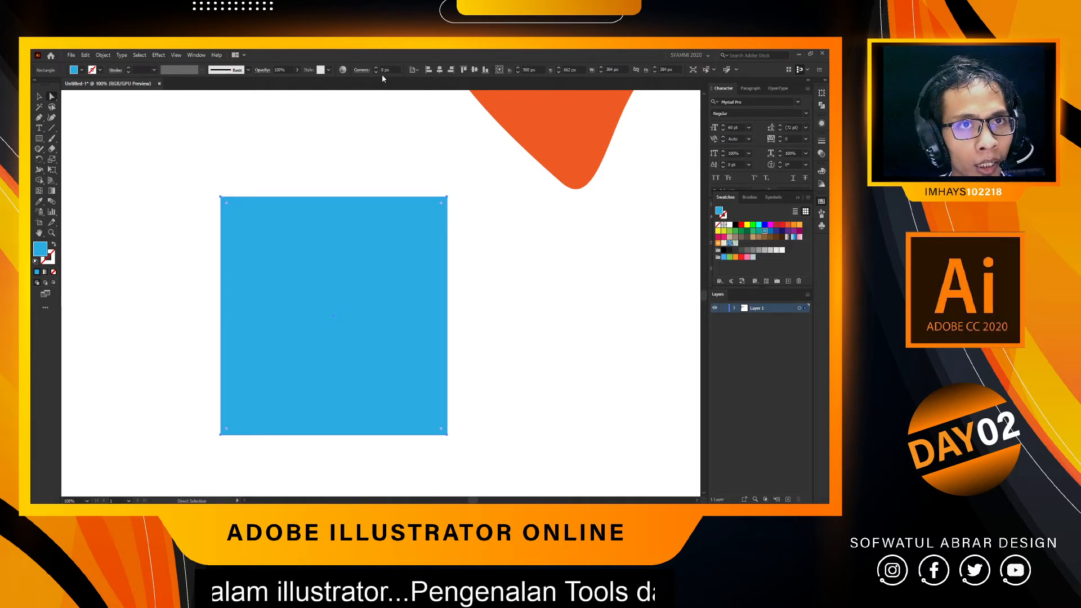
click(362, 70)
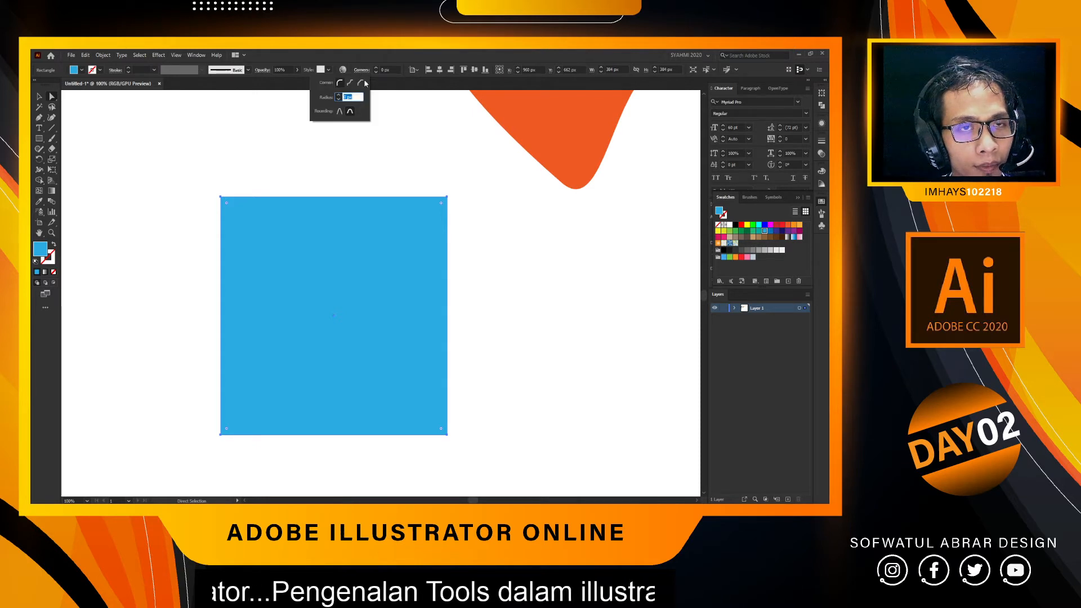
click(346, 98)
text(1)
key(Return)
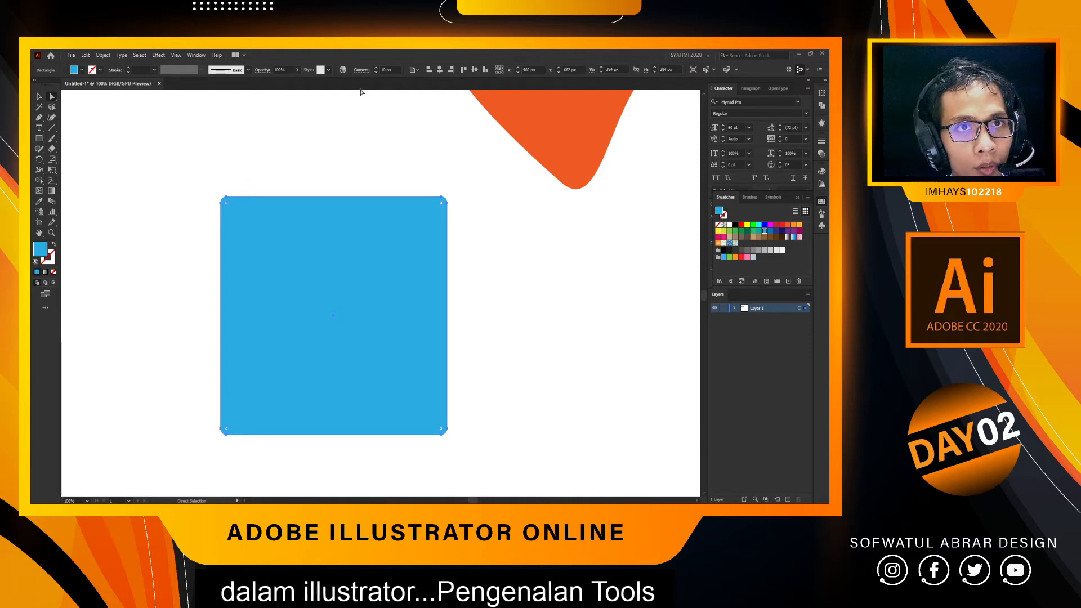
Set the square's corner radius to 50 px.
click(385, 69)
text(5px)
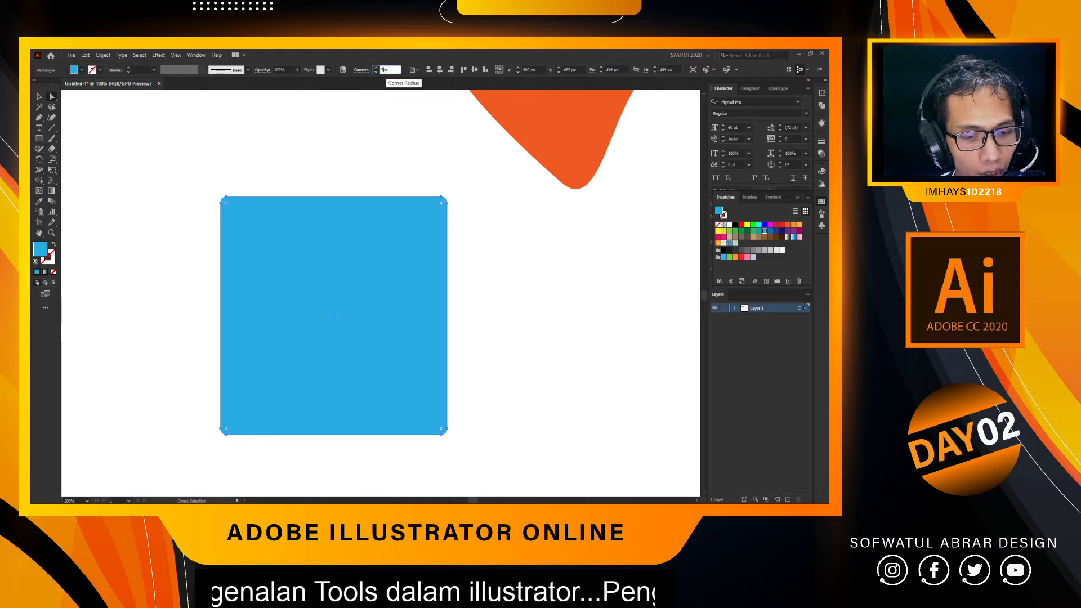
key(Return)
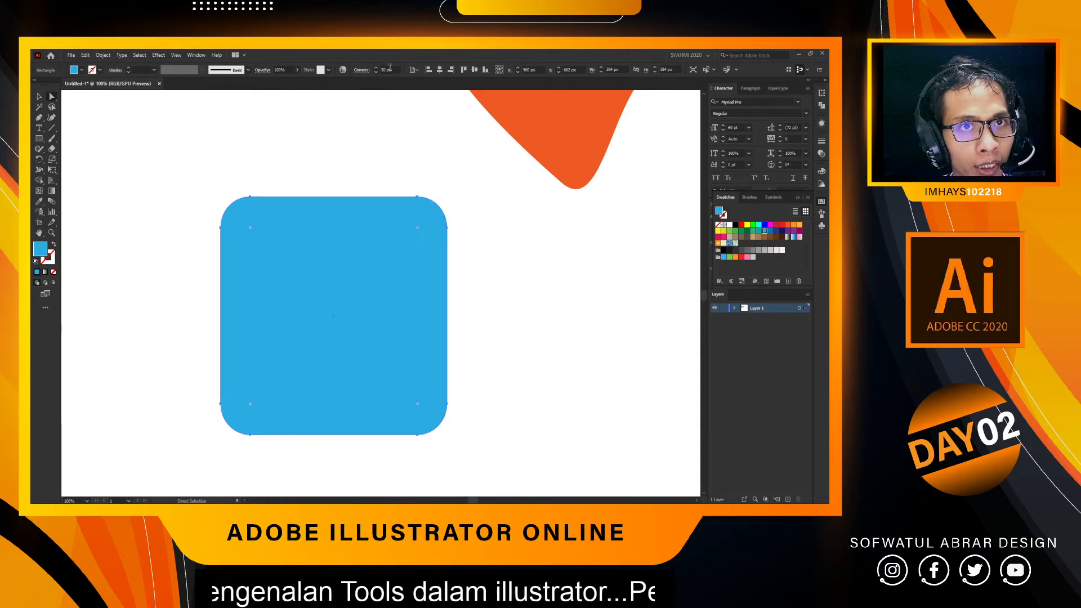
Switch the square's corners to Chamfer and on to Inverted Round, enlarging their radius to about 65 px.
click(361, 71)
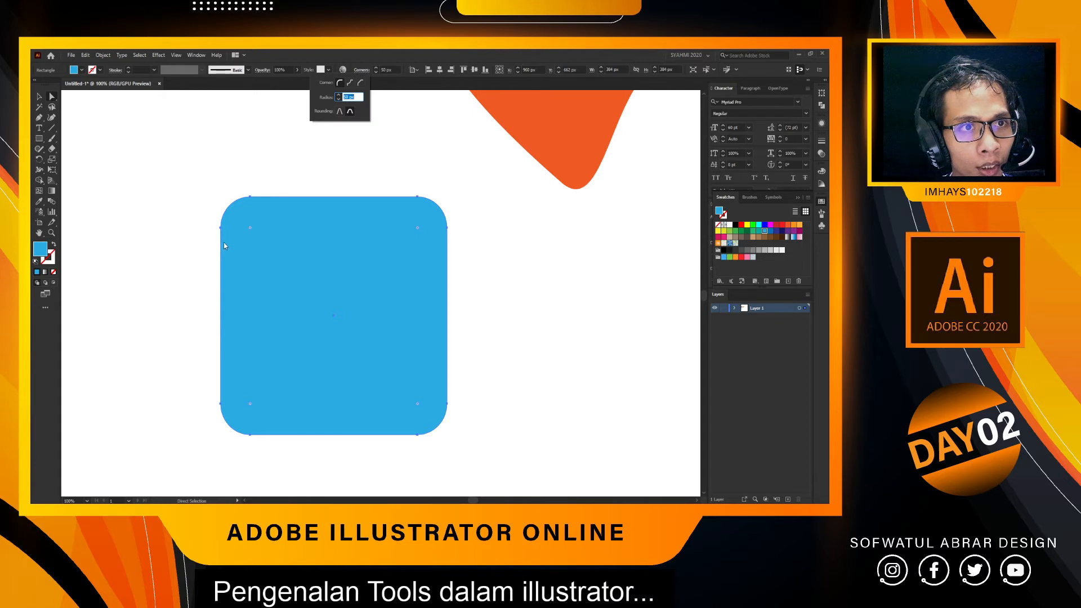
click(361, 83)
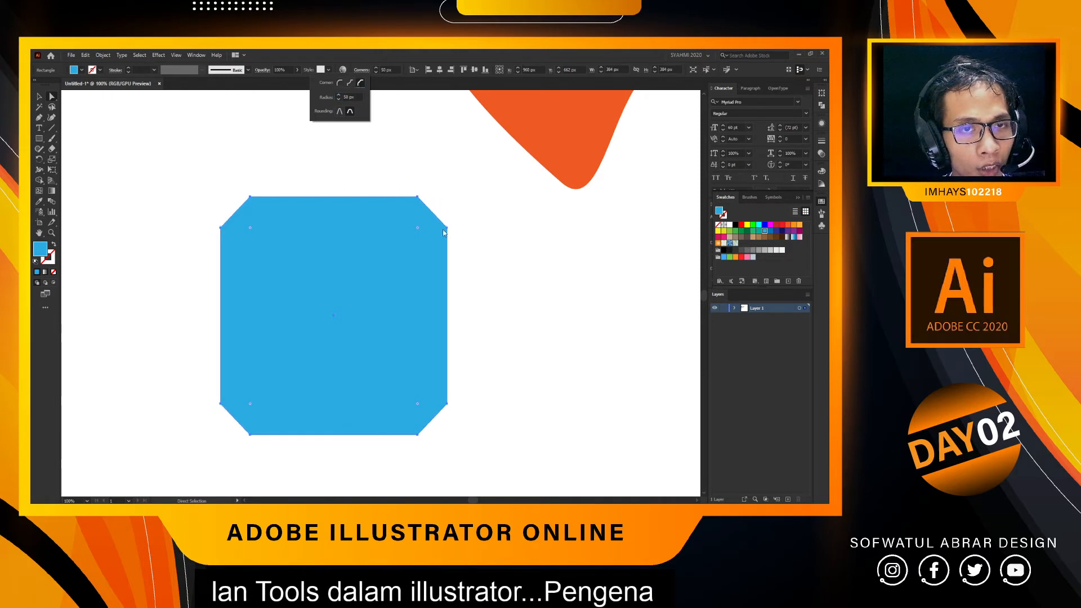
click(349, 84)
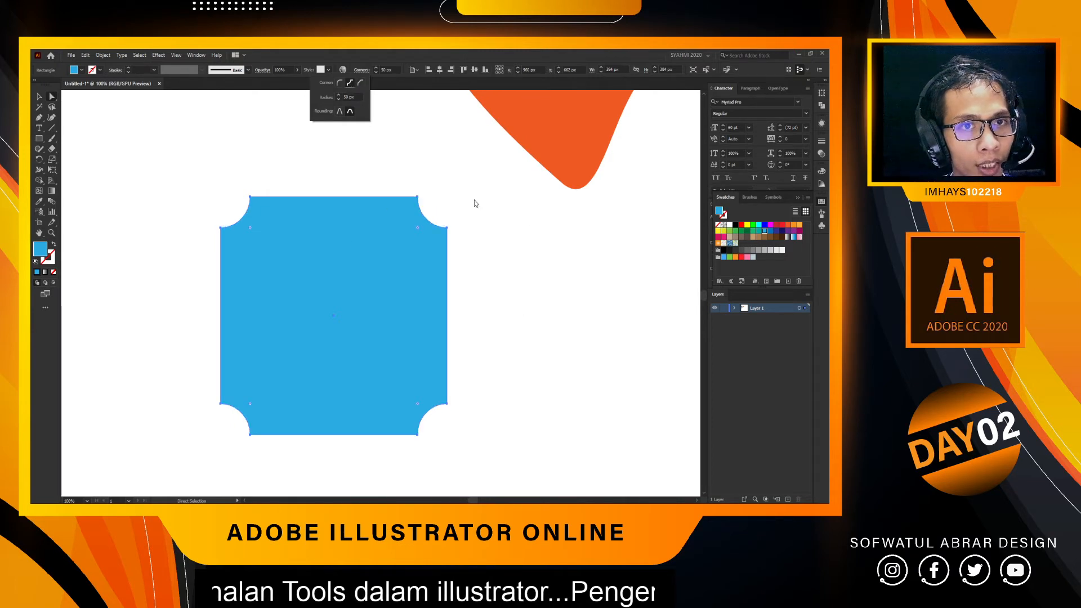
click(250, 229)
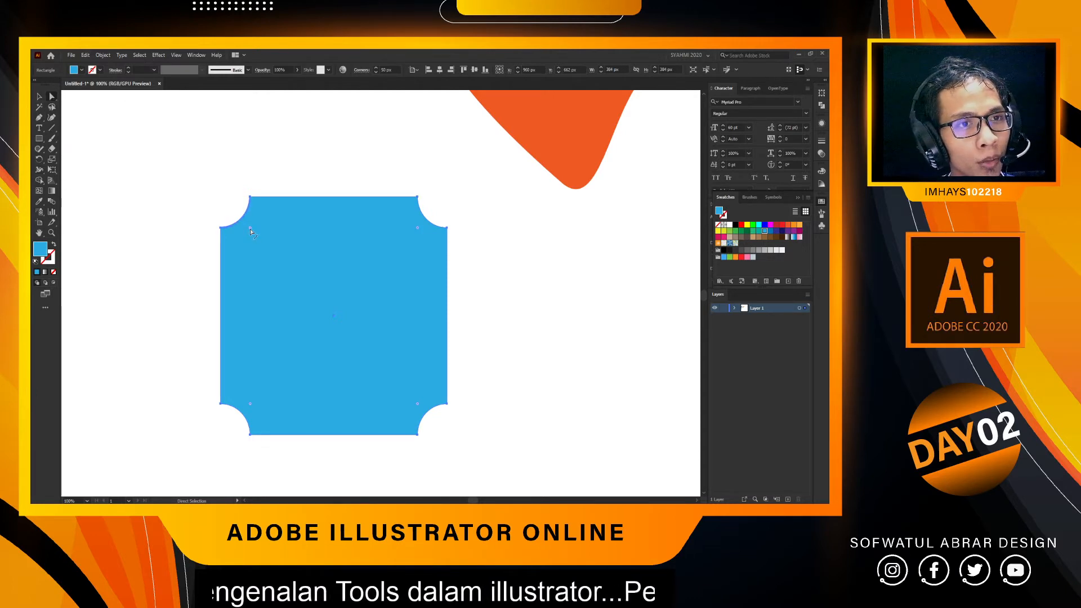
mouse_move(250, 228)
mouse_down()
mouse_move(372, 315)
mouse_move(259, 236)
mouse_up()
Switch the corners back to Chamfer and enlarge their radius to about 153 px.
click(361, 70)
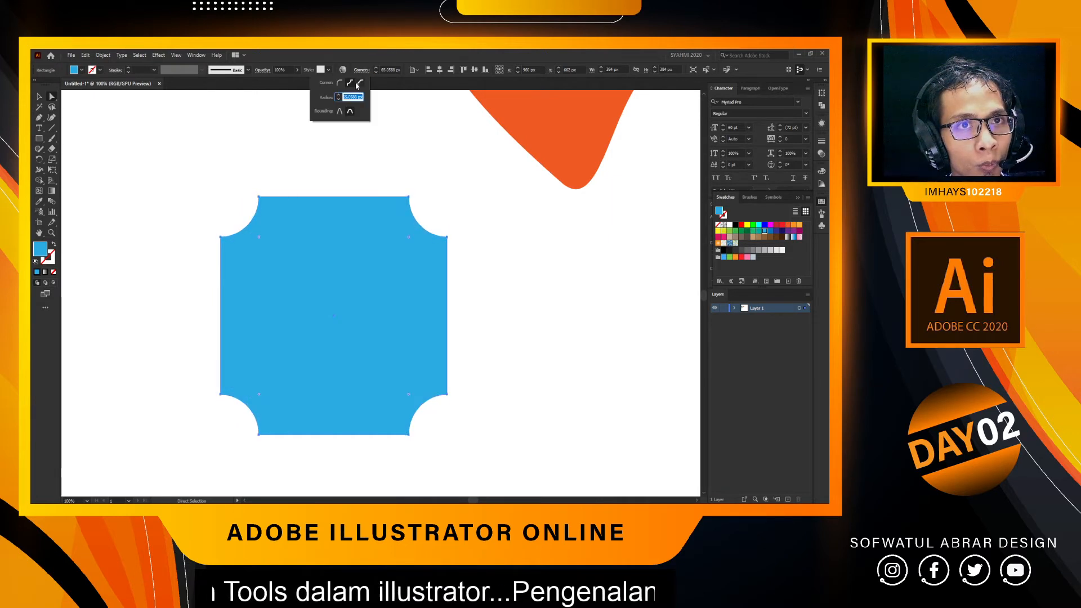
click(359, 84)
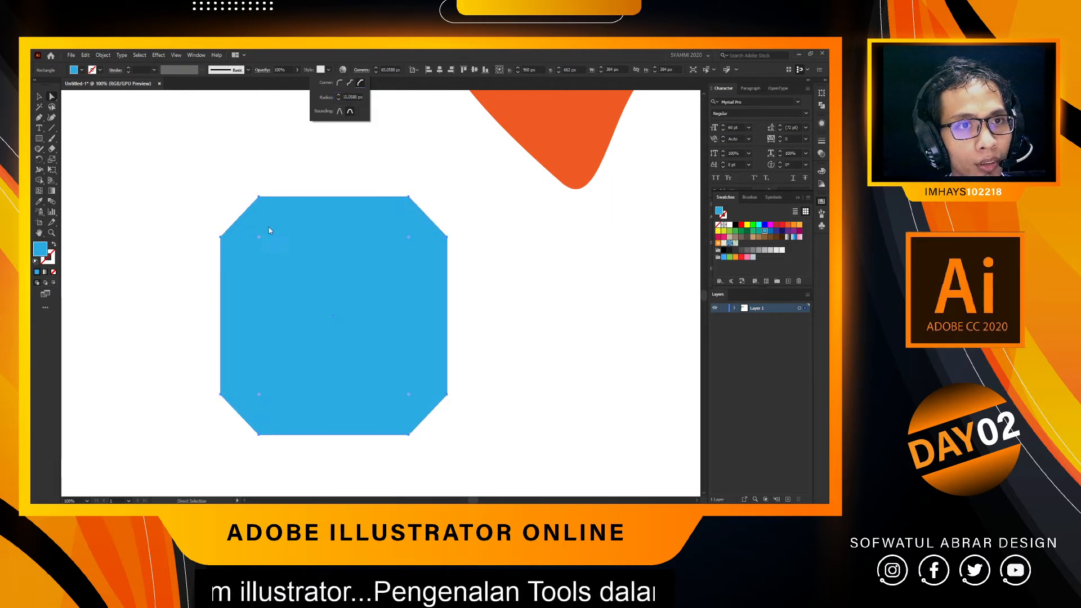
drag(259, 238, 309, 292)
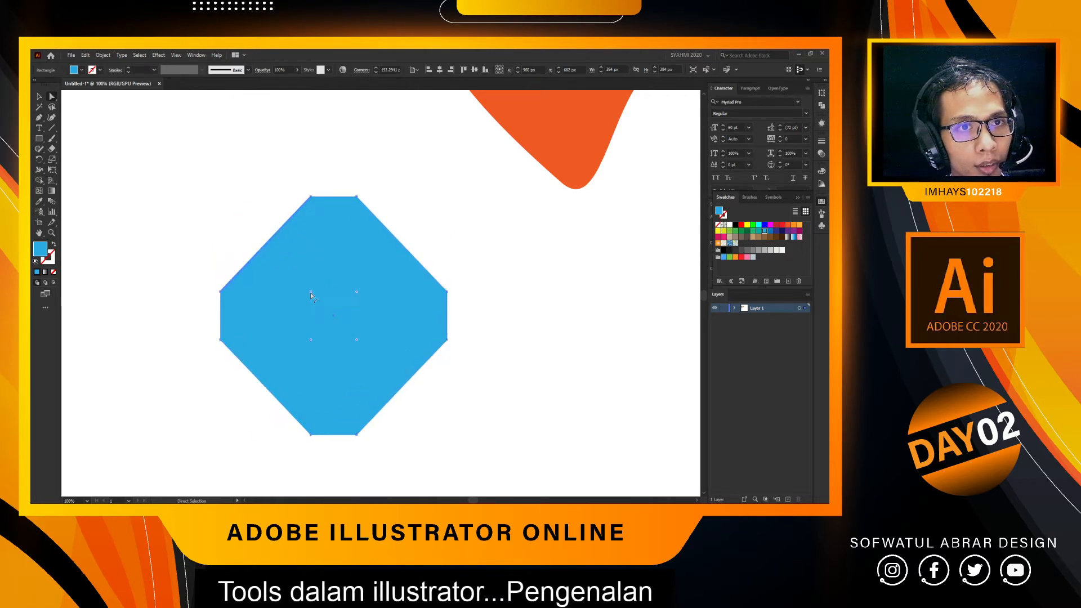
Switch the corners to the Round style and move the blue shape up and to the left, just below the notes.
click(361, 70)
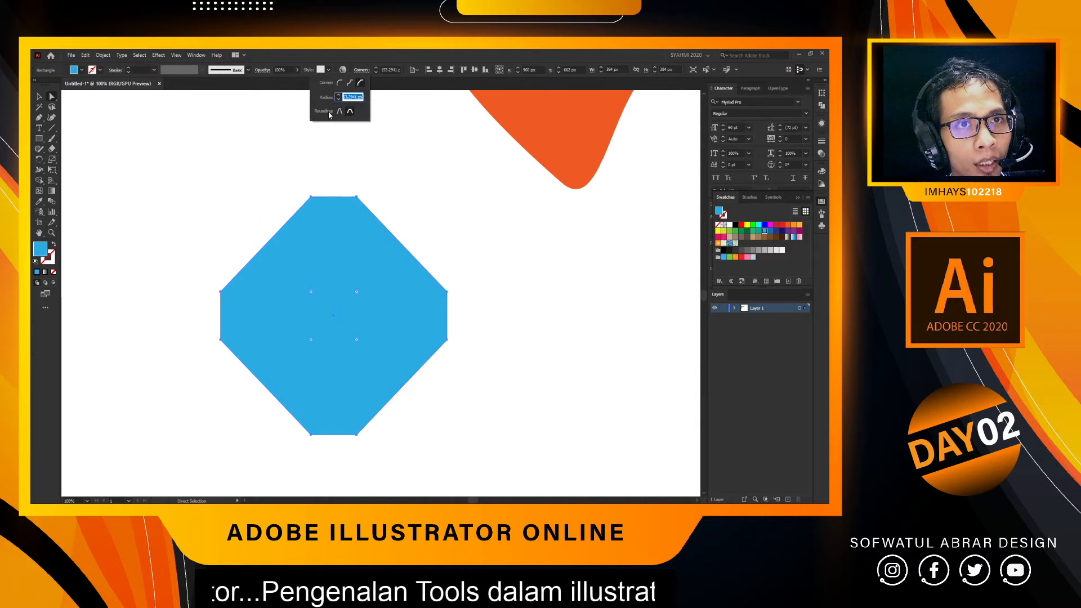
click(339, 83)
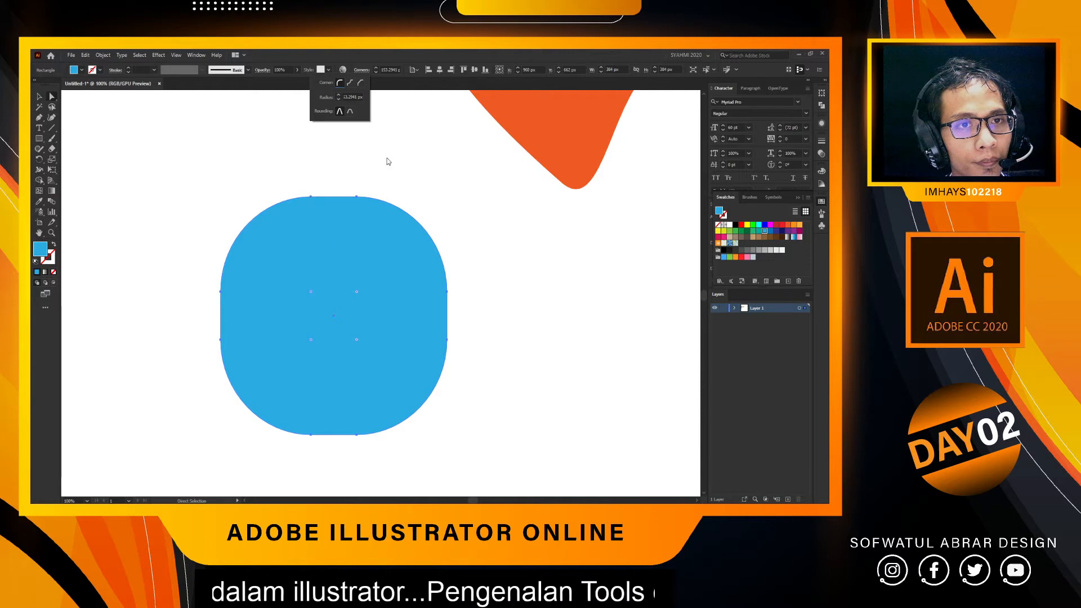
scroll(350, 203, down, 1)
drag(350, 238, 178, 163)
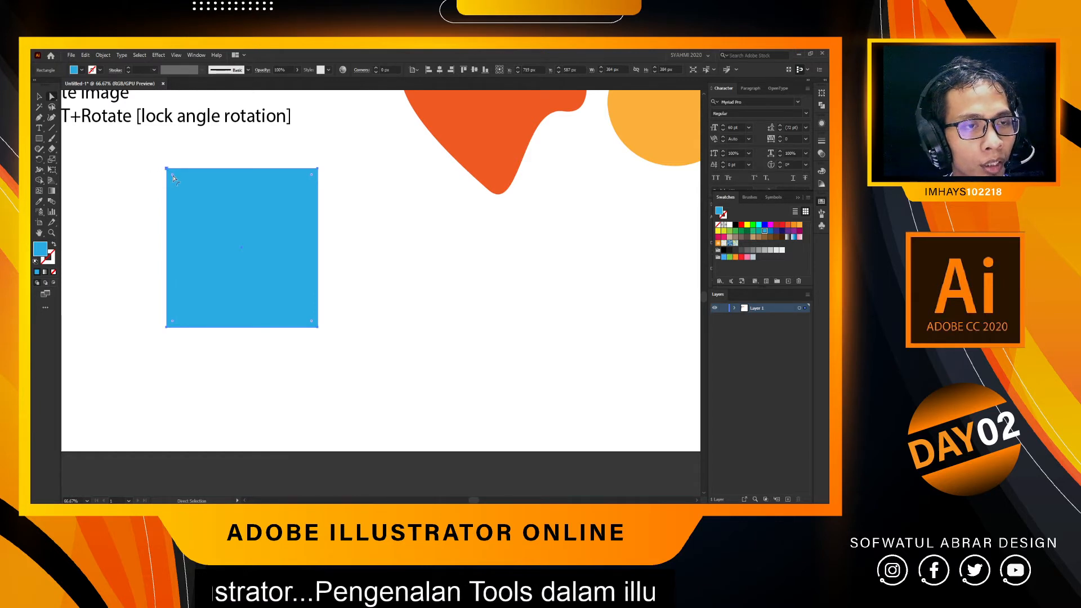
Round all corners of the blue square fully into a circle, and undo the change.
drag(175, 179, 324, 281)
scroll(379, 241, down, 2)
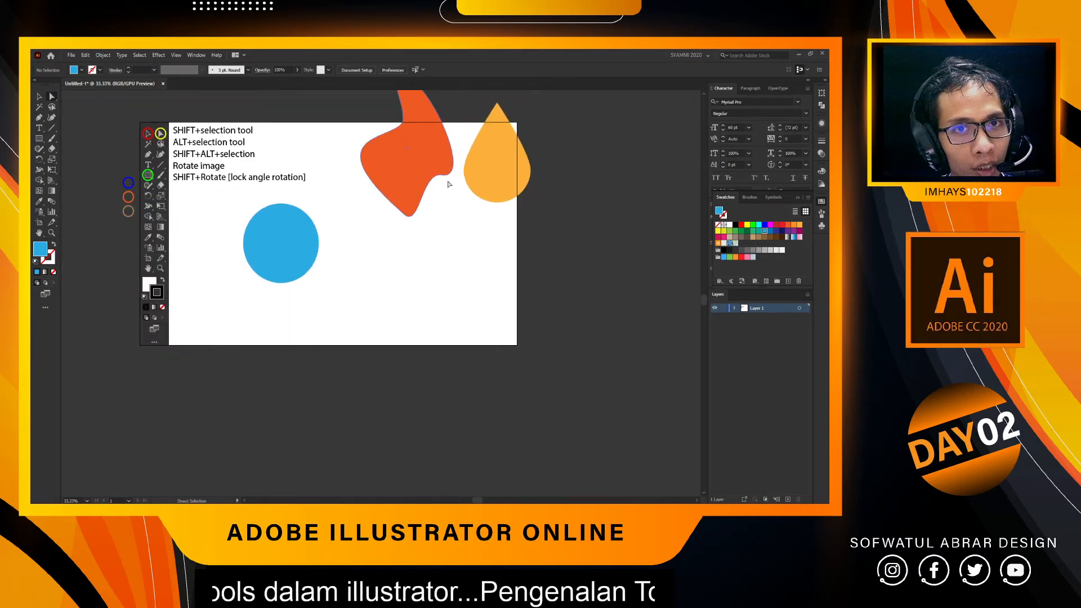
click(341, 262)
scroll(341, 262, up, 1)
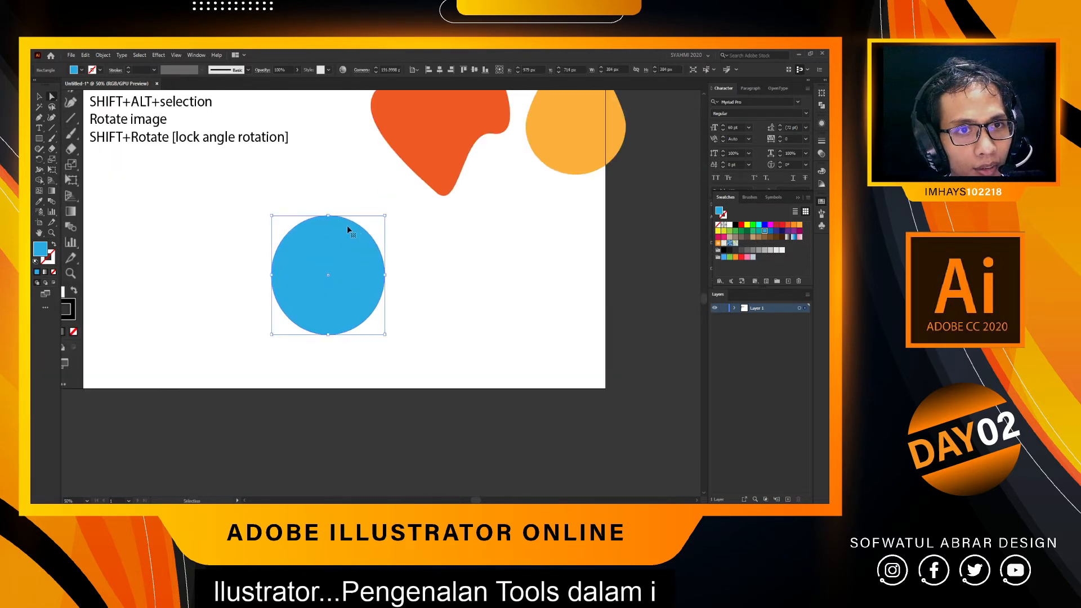
key(ctrl+z)
key(ctrl+z)
Fully round two opposite corners of the square into a leaf, place it below the orange shapes and fill it yellow.
drag(304, 237, 376, 291)
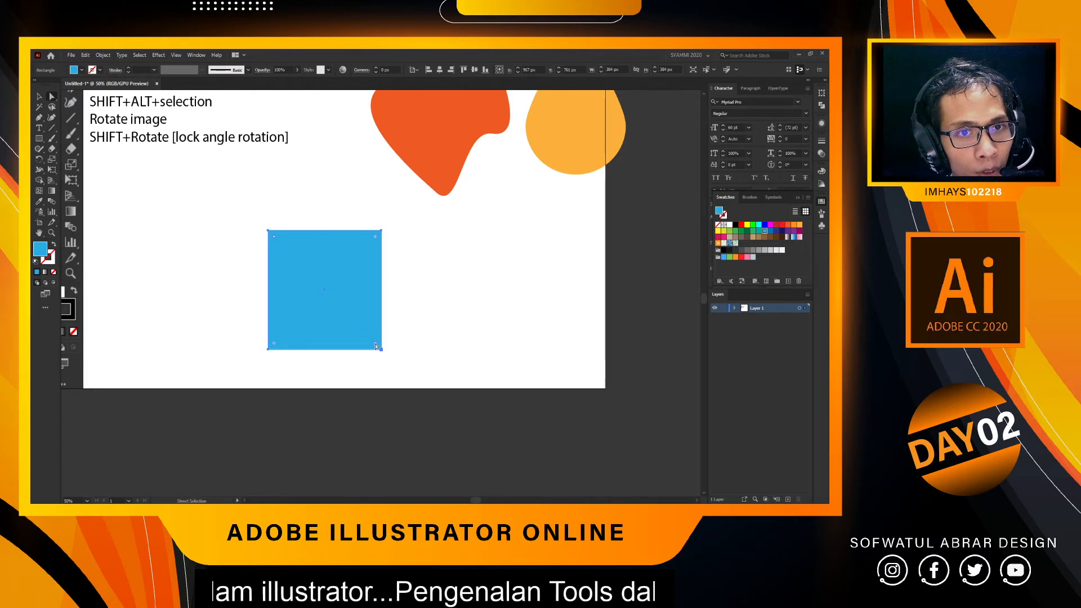
drag(375, 345, 536, 227)
click(722, 231)
click(473, 256)
click(573, 268)
scroll(551, 322, up, 2)
scroll(543, 322, left, 2)
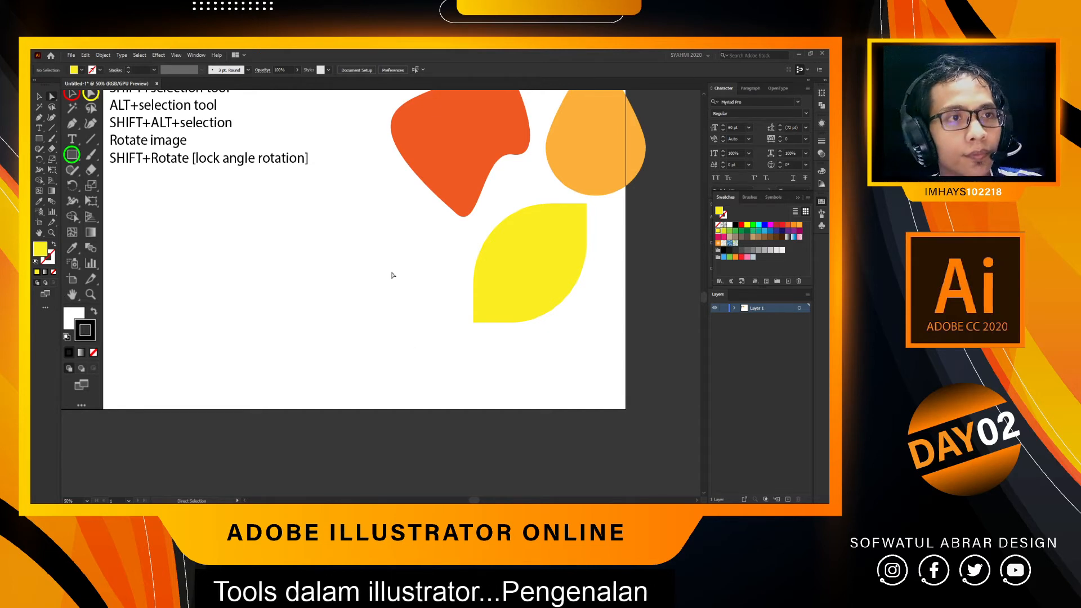
Draw a yellow hexagon about 305 px wide and 264 px high below the notes with the Polygon tool.
click(40, 141)
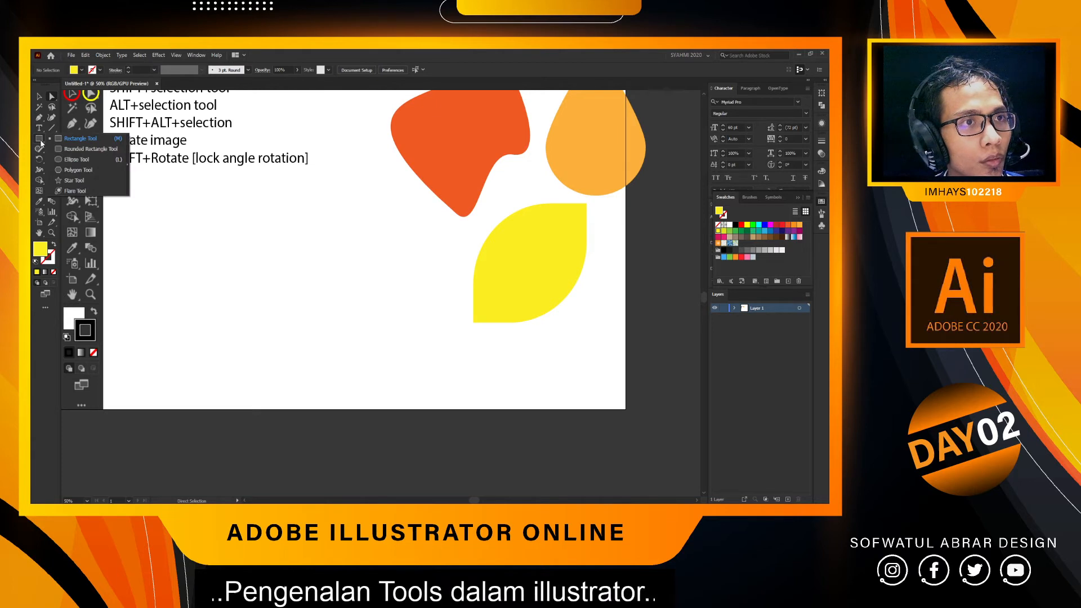
click(78, 170)
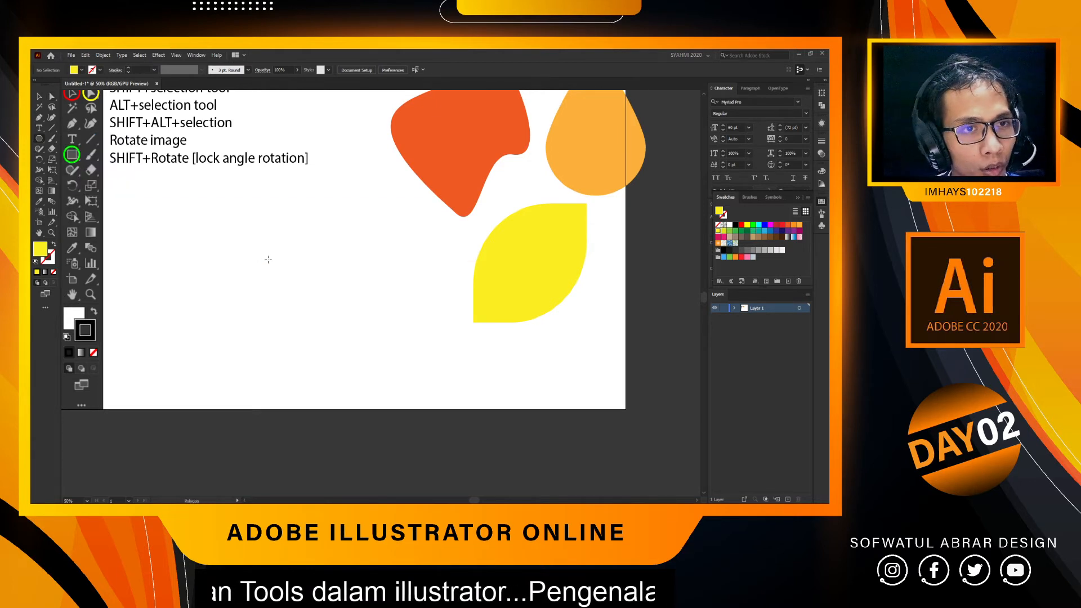
drag(225, 243, 270, 245)
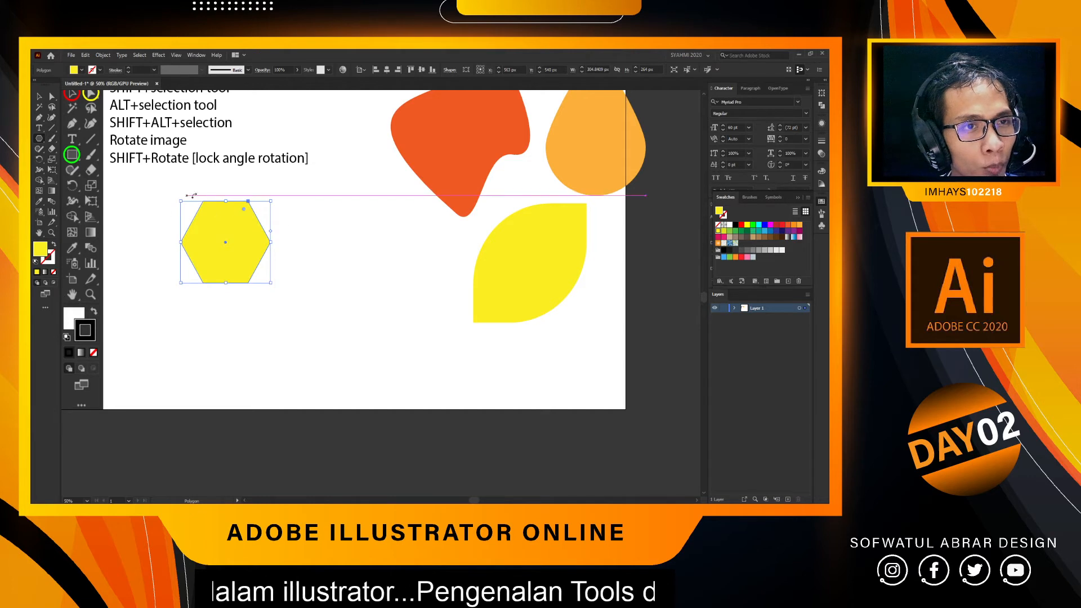
scroll(249, 228, left, 1)
scroll(260, 218, up, 3)
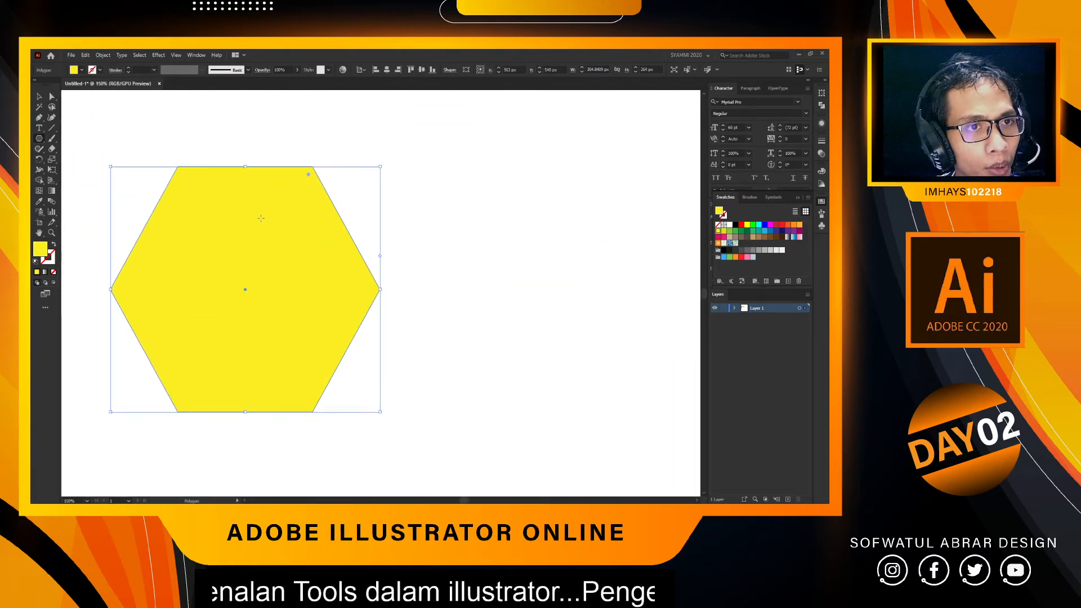
scroll(261, 218, down, 2)
scroll(301, 237, left, 1)
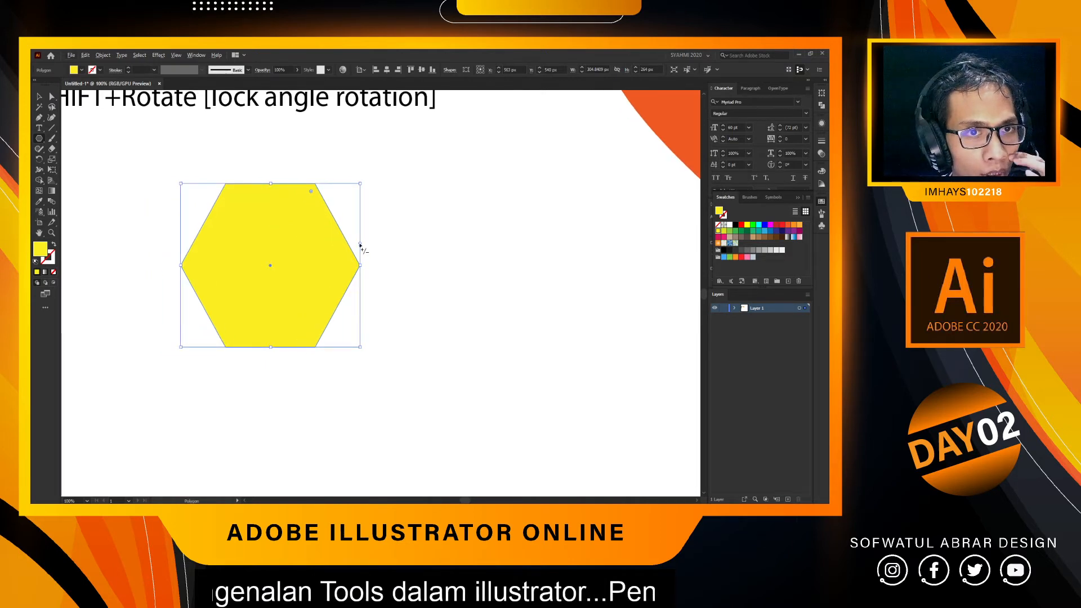
Reduce the hexagon's number of sides to make a triangle, and delete the shape.
drag(360, 245, 361, 196)
key(v)
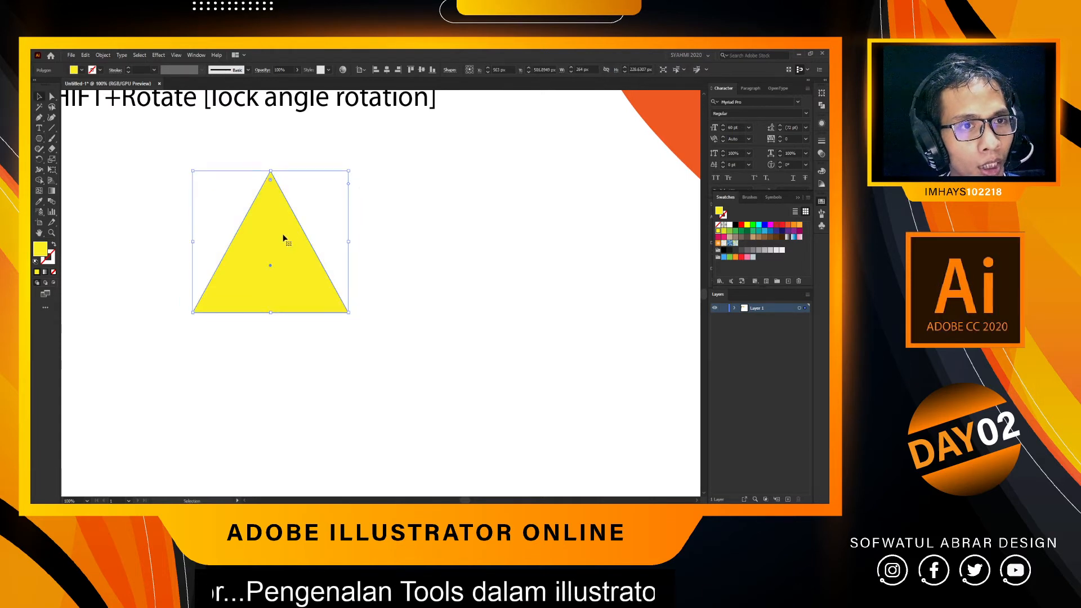
key(Delete)
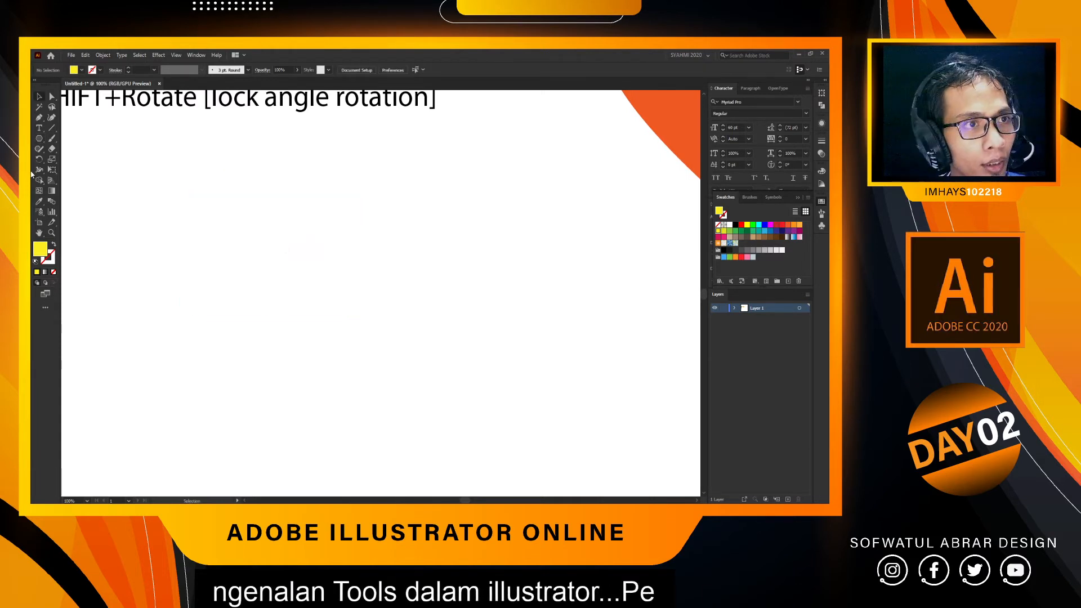
Draw a polygon about 229 px wide, varying its number of sides until it looks like a circle, and undo it.
click(40, 139)
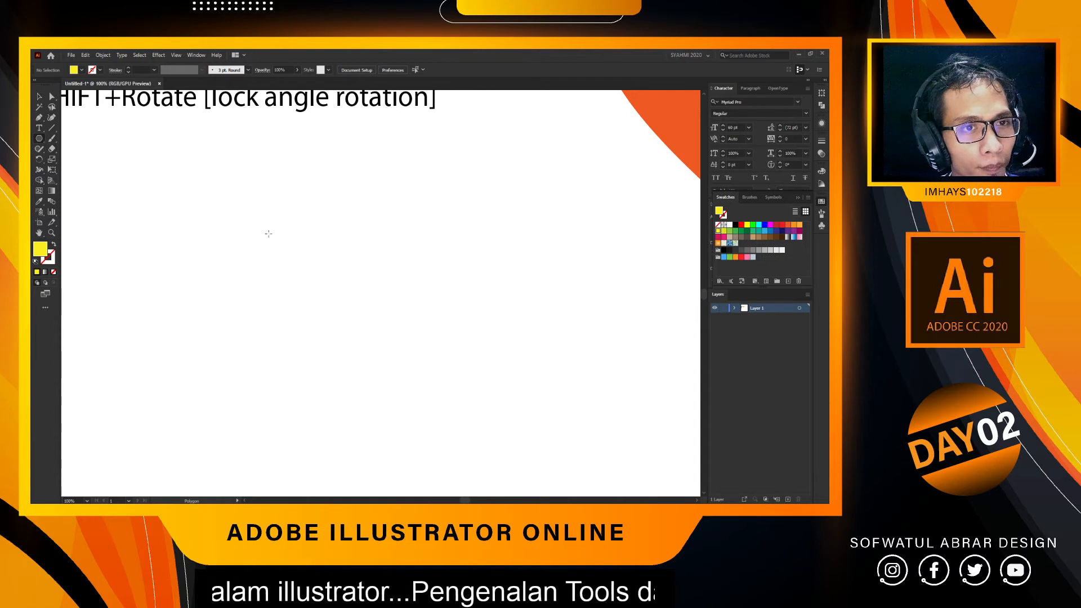
drag(225, 195, 240, 264)
key(Down)
key(Down)
key(Up)
key(Down)
key(Down)
key(Up)
key(Up)
key(Up)
key(Up)
key(Up)
key(Up)
key(Up)
key(Down)
key(Down)
key(Down)
key(Down)
key(Down)
key(Down)
key(Down)
key(Up)
key(Up)
key(Up)
key(Up)
key(Up)
key(Up)
key(Up)
key(Up)
key(Up)
key(Up)
key(Up)
key(Up)
key(Up)
key(Up)
key(Up)
key(Up)
key(Up)
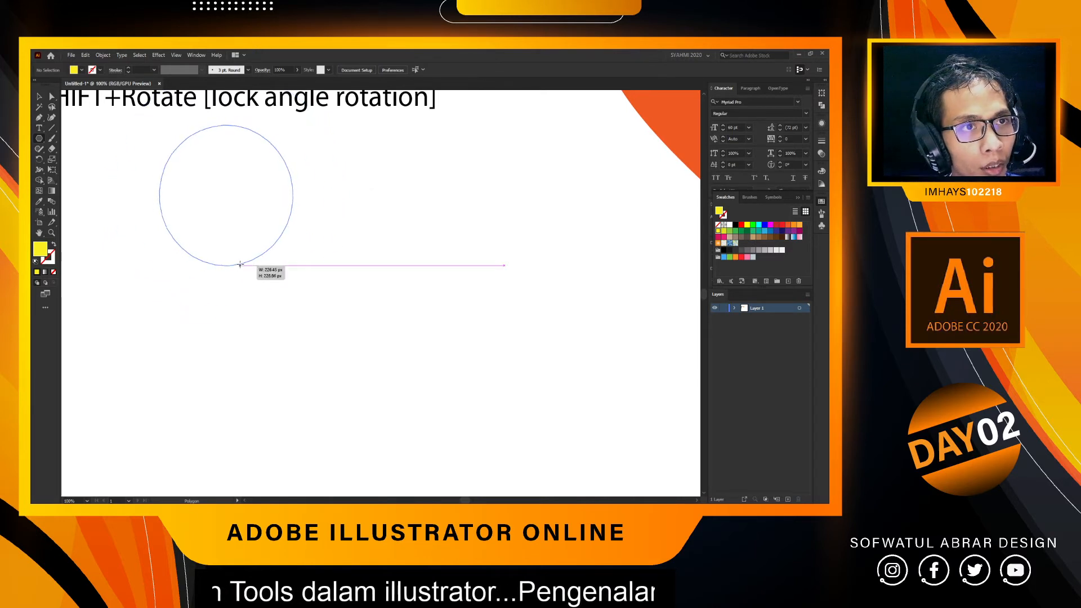
drag(240, 264, 240, 264)
key(ctrl+z)
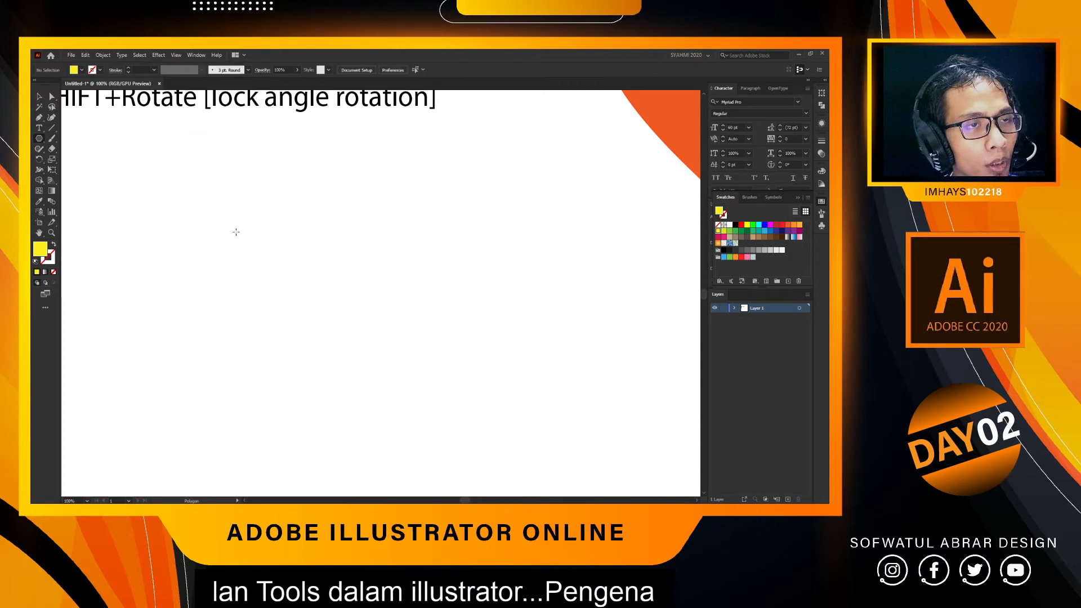
Create a yellow polygon with 5 sides in the empty area below the notes.
scroll(169, 193, down, 1)
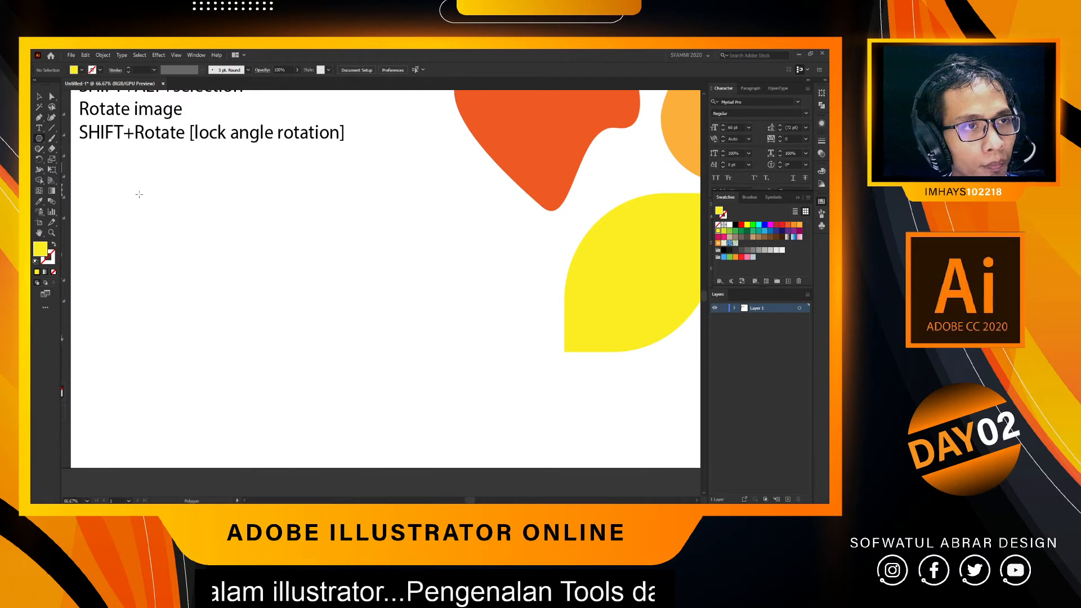
drag(40, 138, 85, 170)
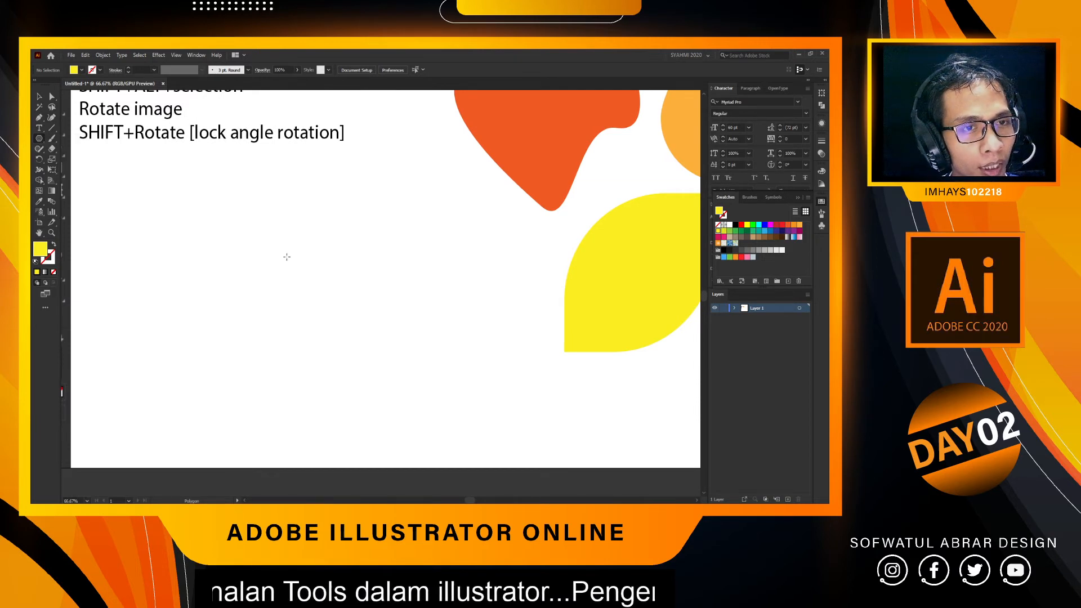
click(312, 258)
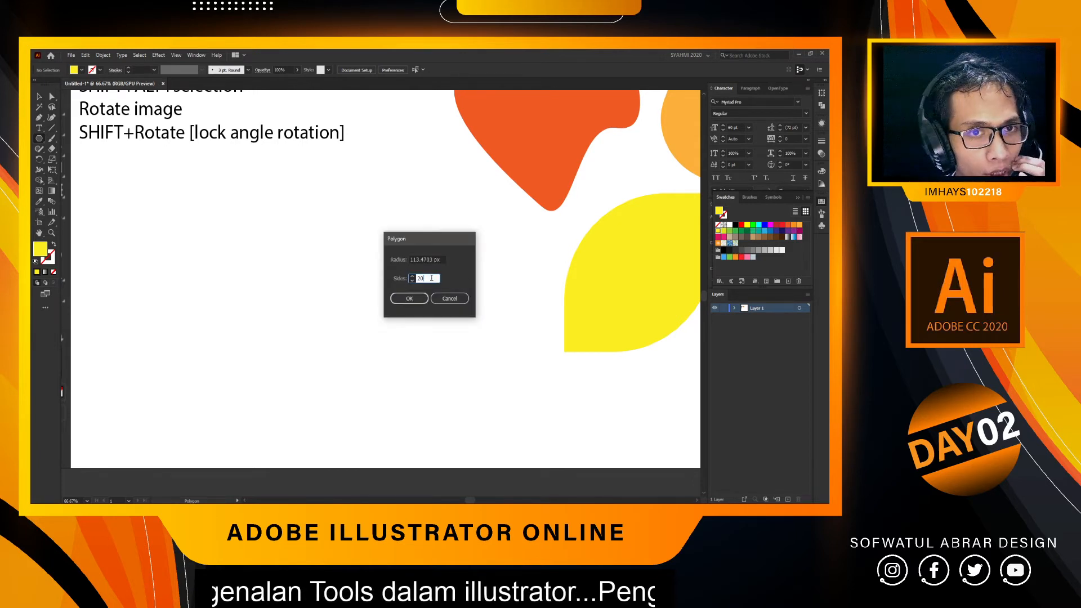
text(5)
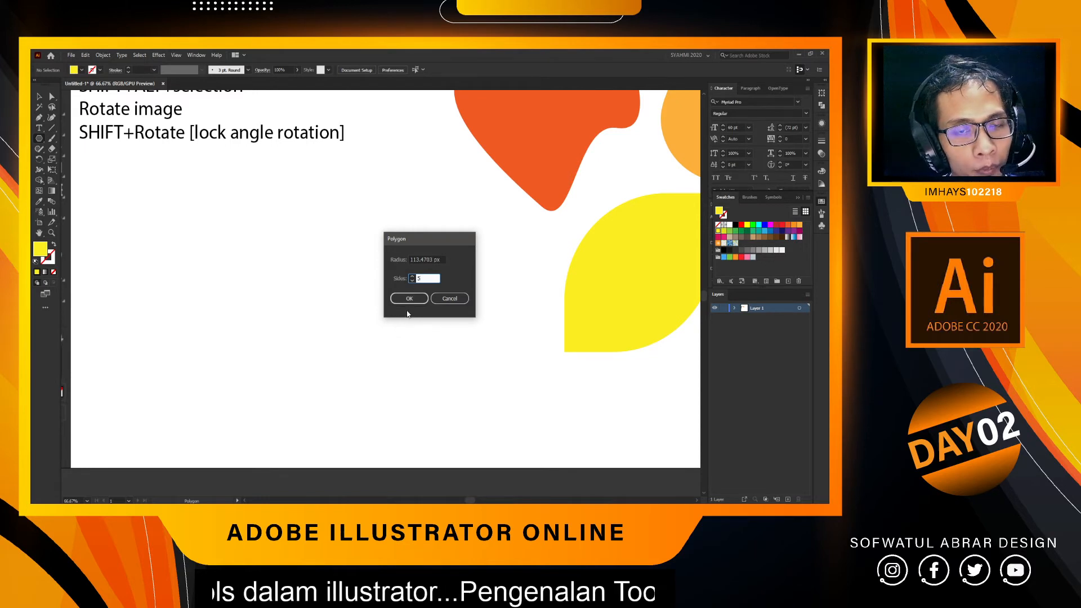
click(409, 299)
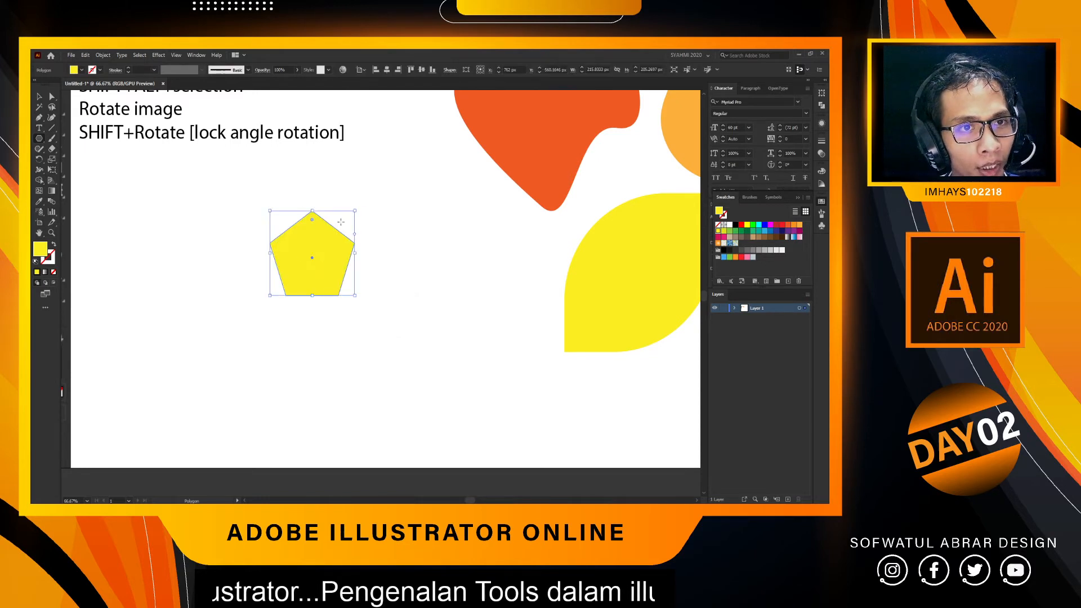
Try different corner roundings on the pentagon, ending with moderately rounded corners.
scroll(312, 223, up, 3)
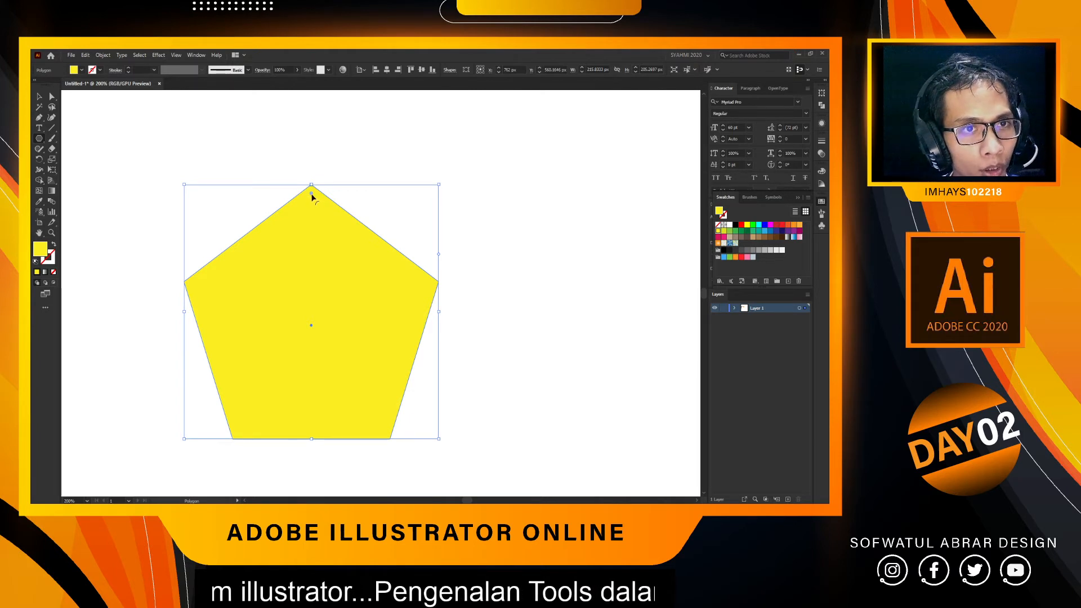
drag(309, 194, 306, 221)
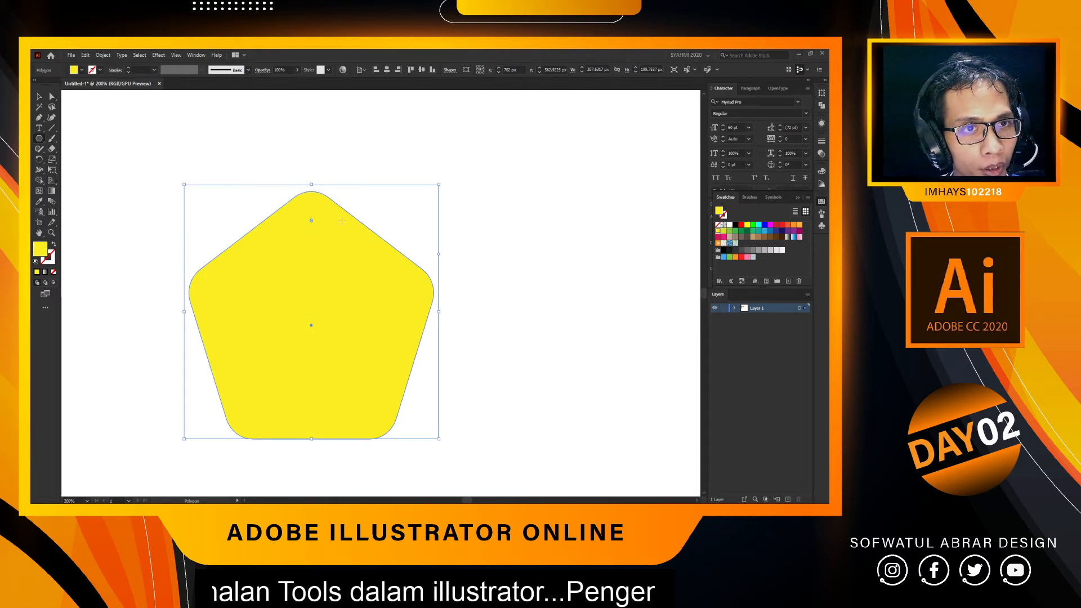
drag(312, 223, 306, 374)
drag(310, 324, 335, 148)
drag(312, 193, 312, 236)
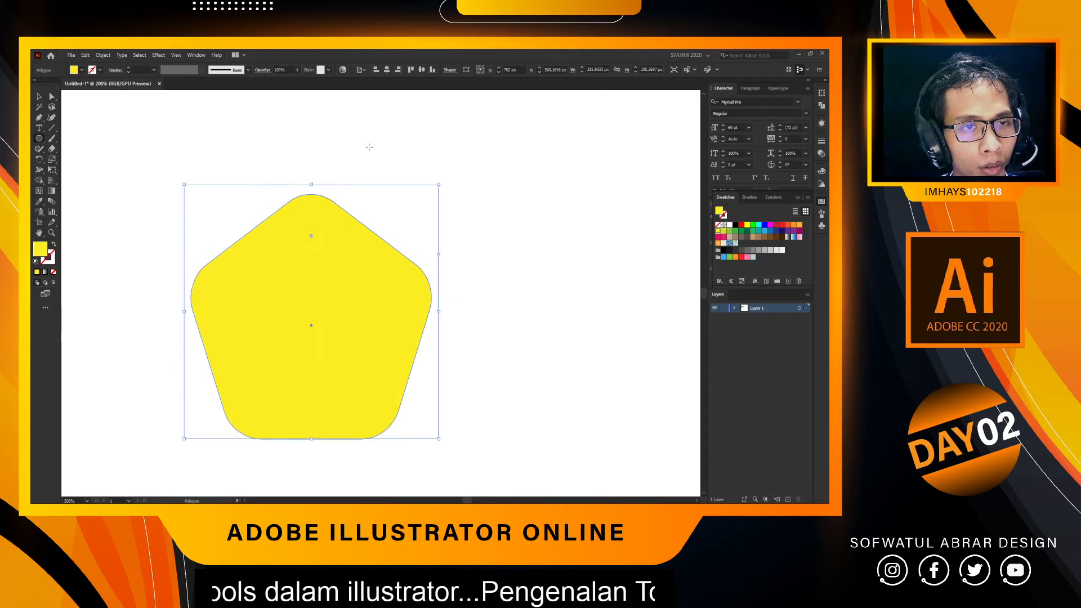
Move the rounded pentagon slightly down and to the left.
key(v)
click(336, 169)
scroll(339, 243, down, 3)
drag(348, 275, 340, 277)
scroll(340, 276, up, 1)
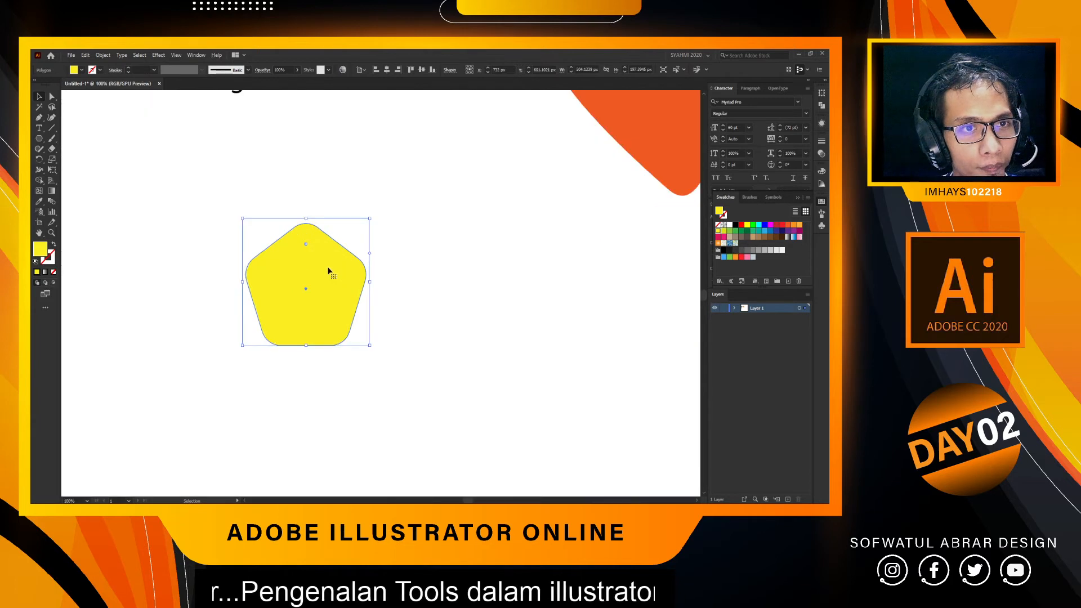
Stretch the pentagon's rounded tip upward by its anchor points, and undo the stretch.
click(51, 97)
scroll(274, 221, up, 2)
scroll(356, 260, down, 2)
scroll(355, 261, right, 1)
scroll(330, 265, up, 2)
scroll(333, 260, down, 1)
scroll(333, 257, left, 1)
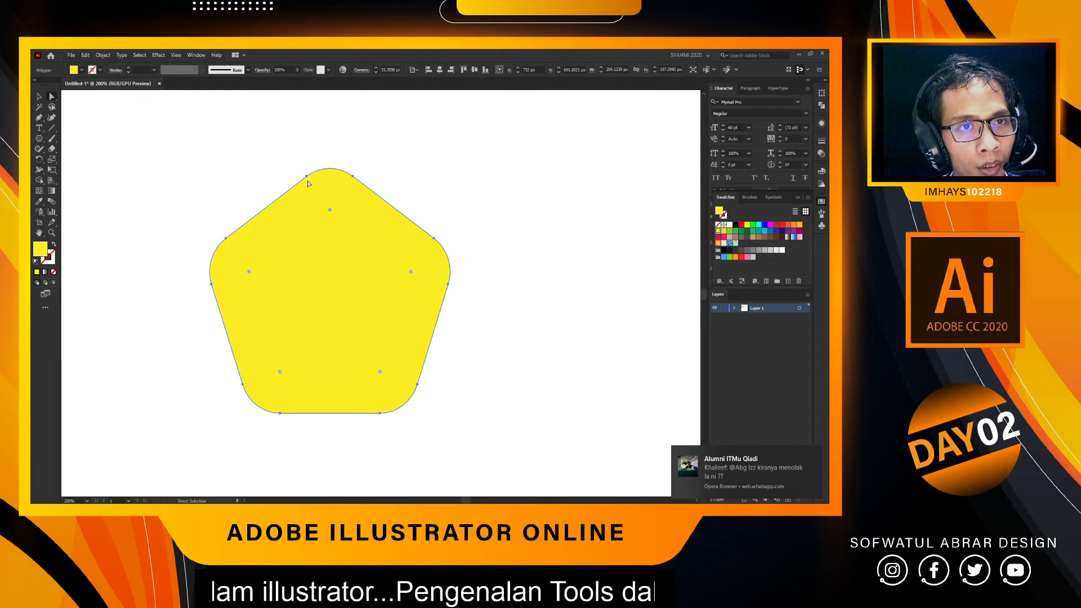
drag(309, 184, 362, 129)
click(328, 203)
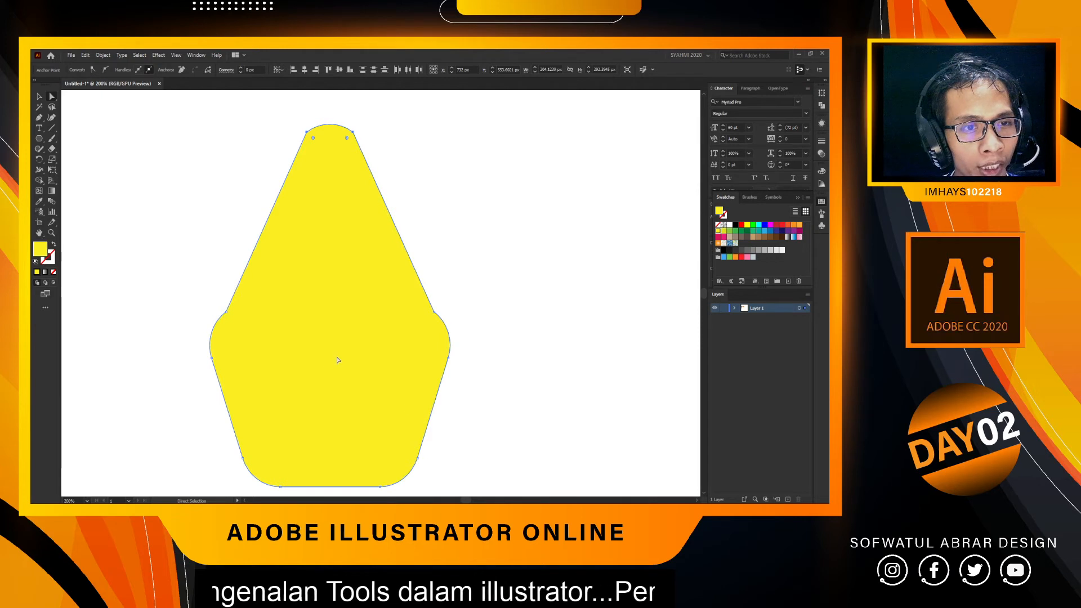
scroll(281, 341, down, 2)
scroll(280, 302, up, 1)
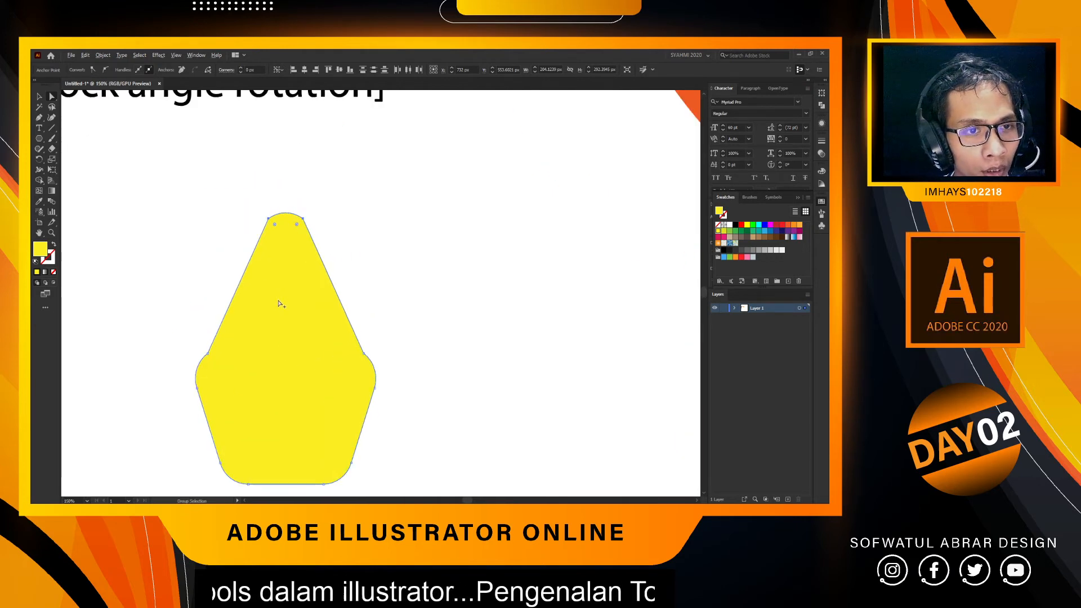
scroll(278, 304, down, 1)
key(ctrl+z)
scroll(277, 315, down, 1)
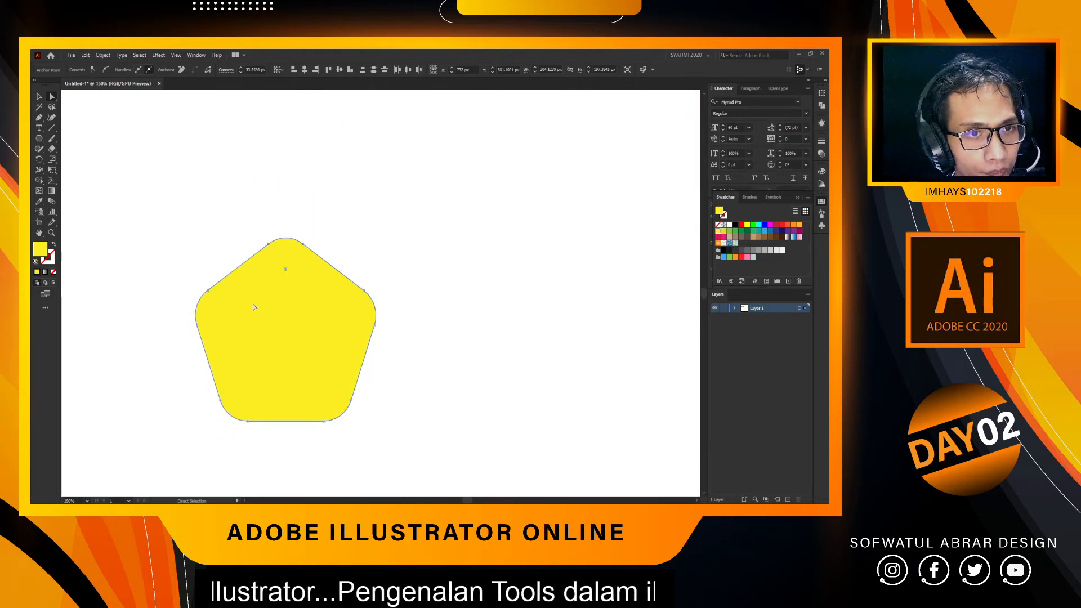
Pull the anchor points of the pentagon's three upper corners upward to elongate it, and sharpen its rounded tip.
click(210, 293)
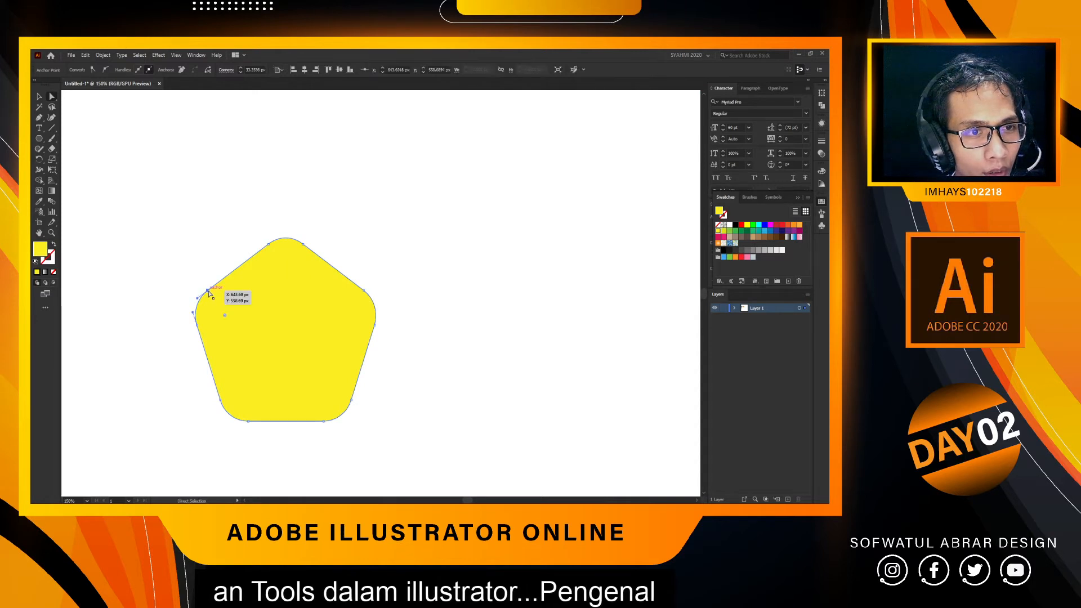
shift+click(270, 246)
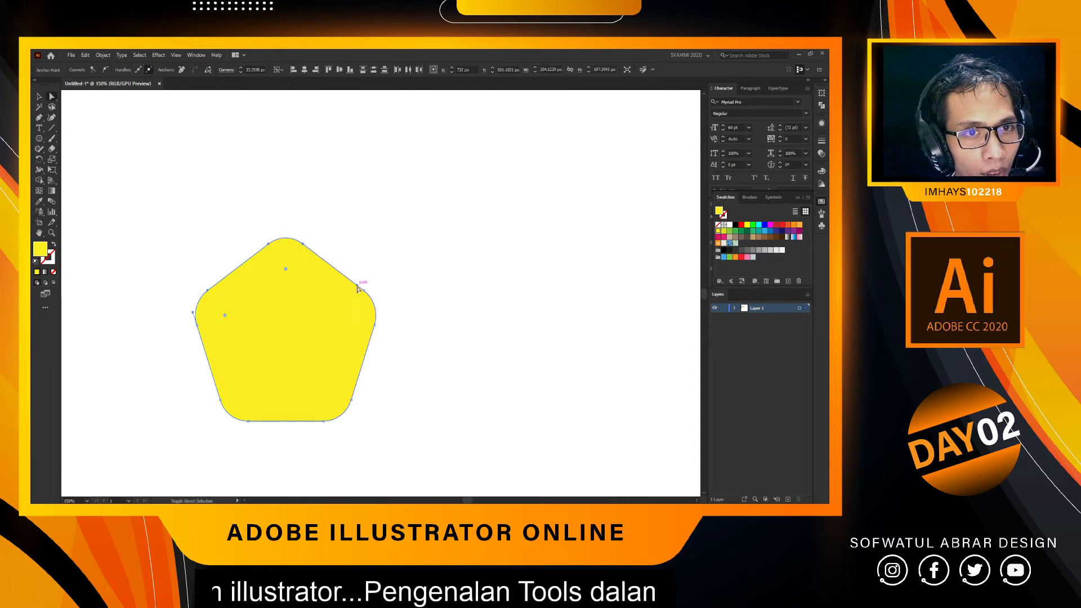
drag(367, 293, 367, 179)
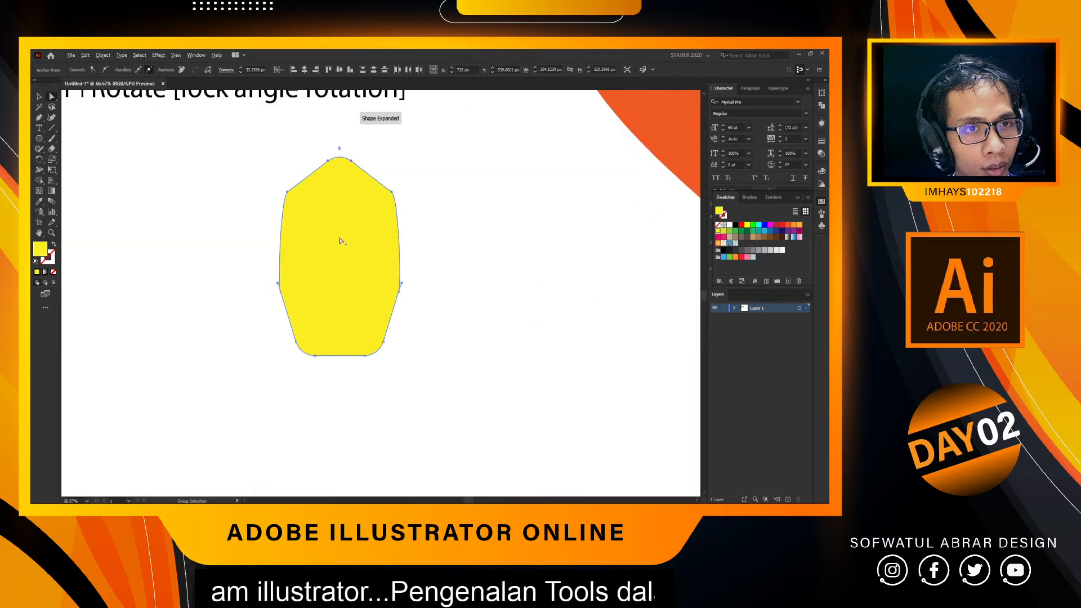
scroll(336, 231, up, 1)
scroll(338, 228, right, 1)
drag(300, 190, 301, 158)
key(v)
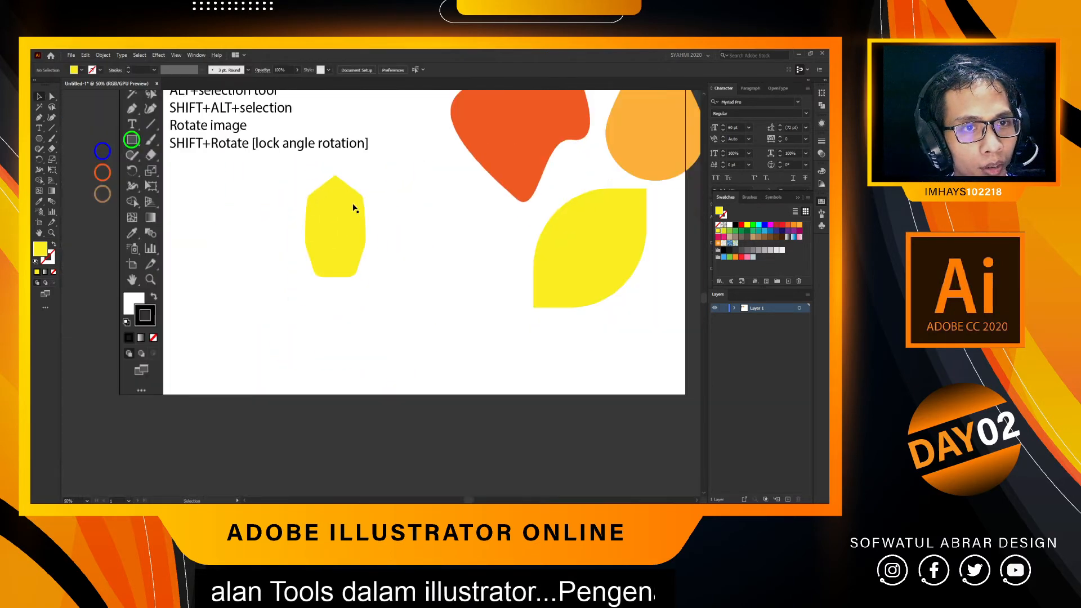
Move the elongated shape down and slightly to the right, and fill it with light brown.
drag(347, 231, 365, 281)
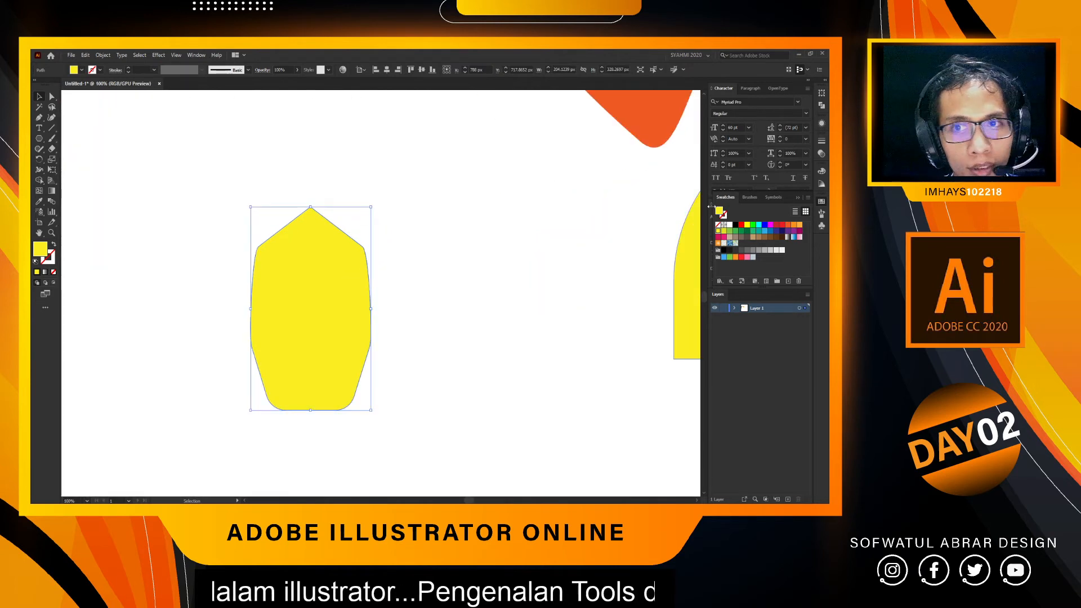
click(730, 238)
click(453, 252)
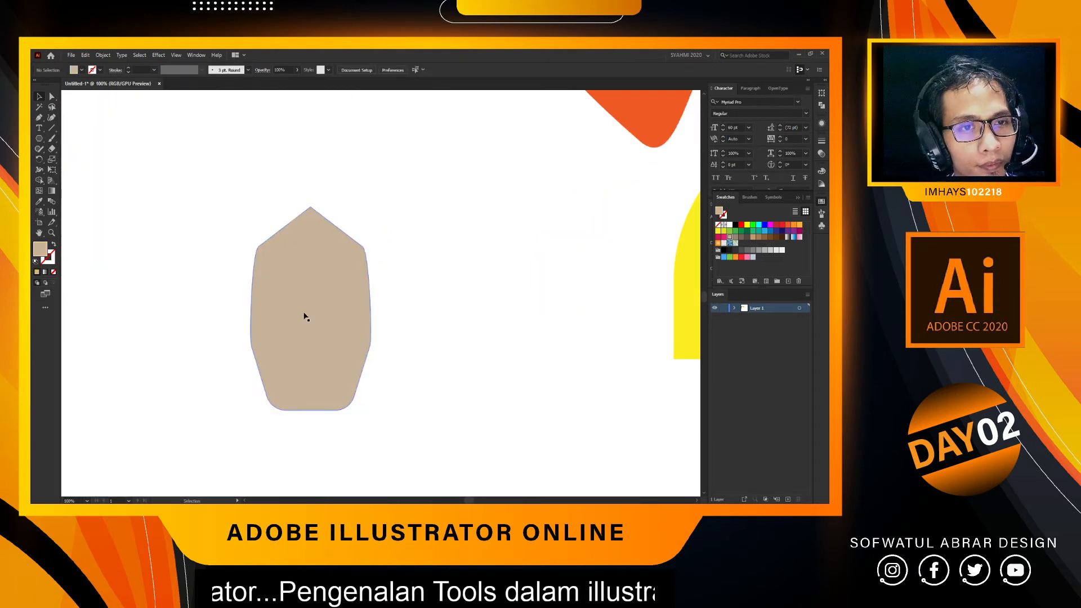
Enlarge the light brown shape proportionally, make it narrower and shift it to the right.
drag(304, 313, 287, 329)
drag(293, 223, 292, 210)
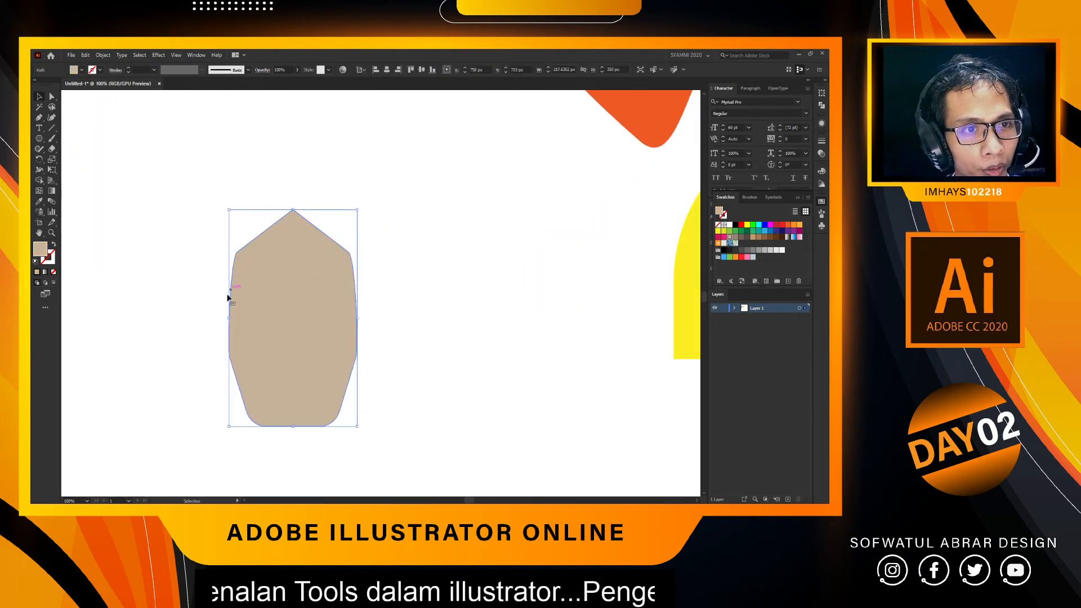
drag(229, 317, 385, 319)
click(492, 269)
Paste a copy of the light brown shape in front, scale the copy down inside it and fill it with dark brown.
key(ctrl+c)
key(ctrl+f)
drag(386, 213, 388, 249)
click(741, 238)
click(552, 283)
scroll(553, 282, down, 2)
scroll(552, 282, down, 1)
scroll(553, 285, right, 4)
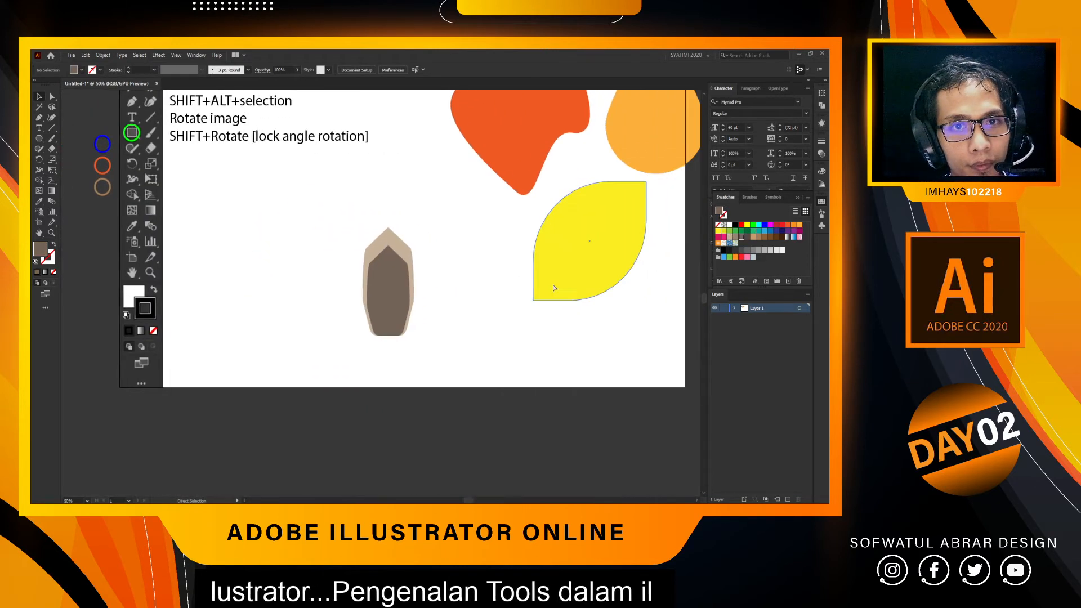
Move the light and dark brown shapes together to the artboard's lower right corner, beneath the orange drop.
scroll(552, 288, right, 2)
drag(251, 219, 380, 382)
drag(350, 292, 605, 322)
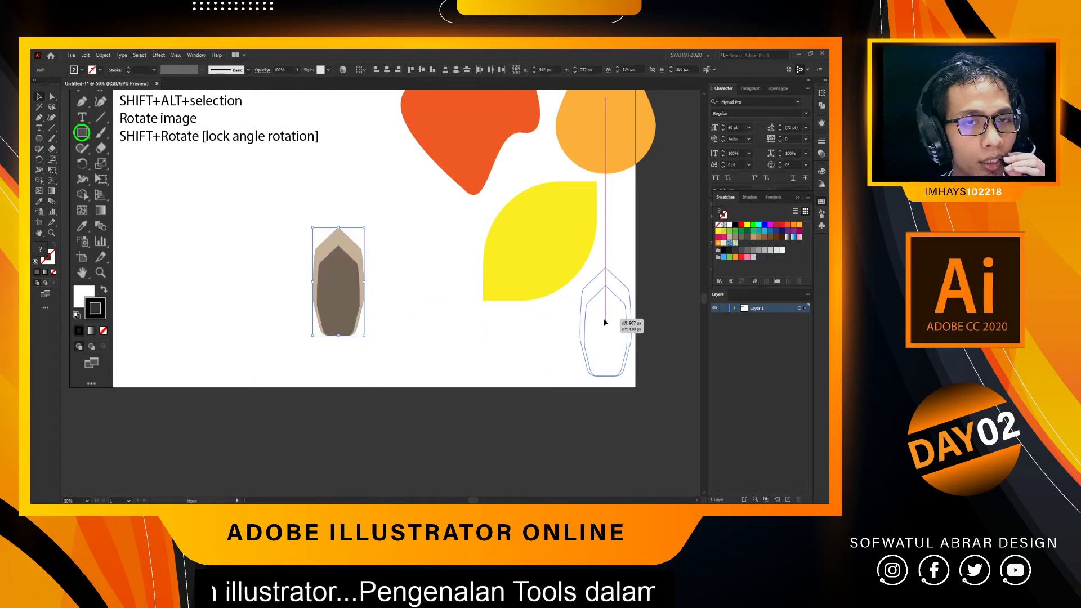
drag(603, 319, 603, 319)
click(299, 289)
scroll(175, 265, up, 3)
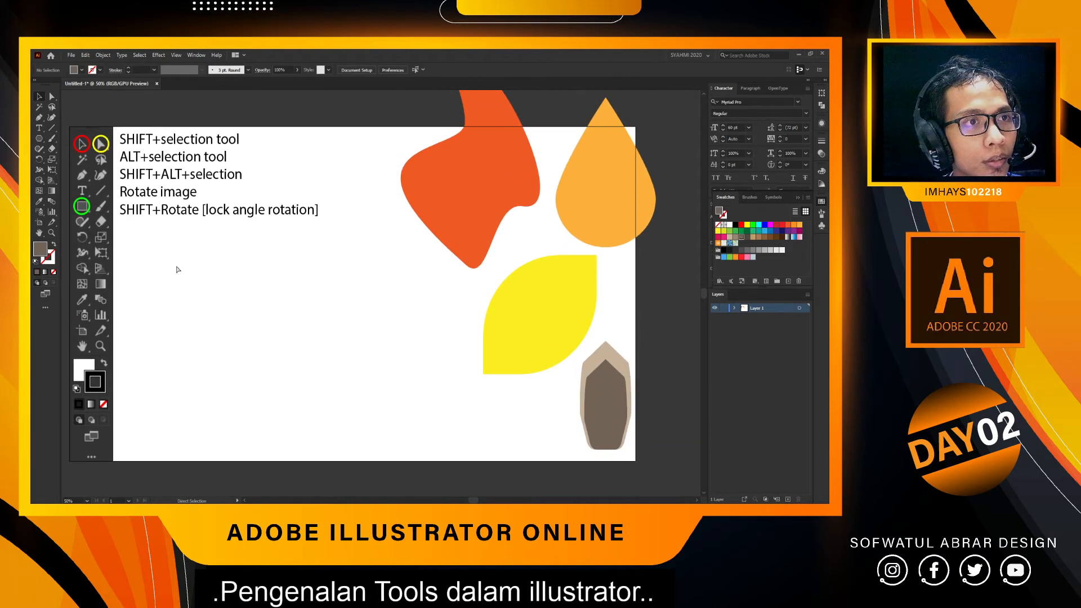
scroll(177, 266, left, 2)
Draw a five-pointed star about 281 px wide with the Star tool in the empty area below the text list.
click(39, 139)
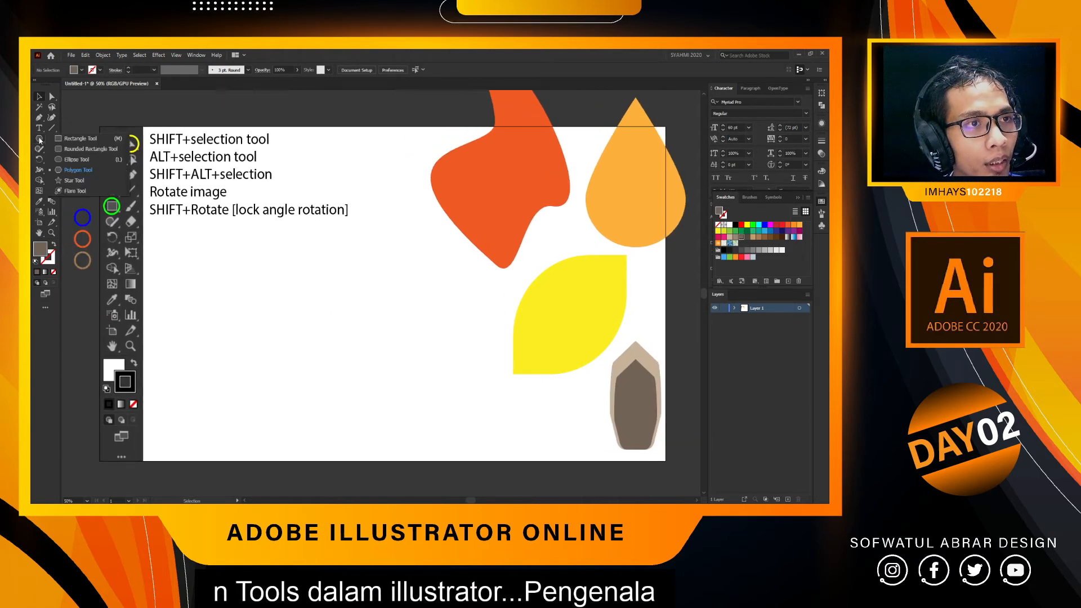
click(77, 181)
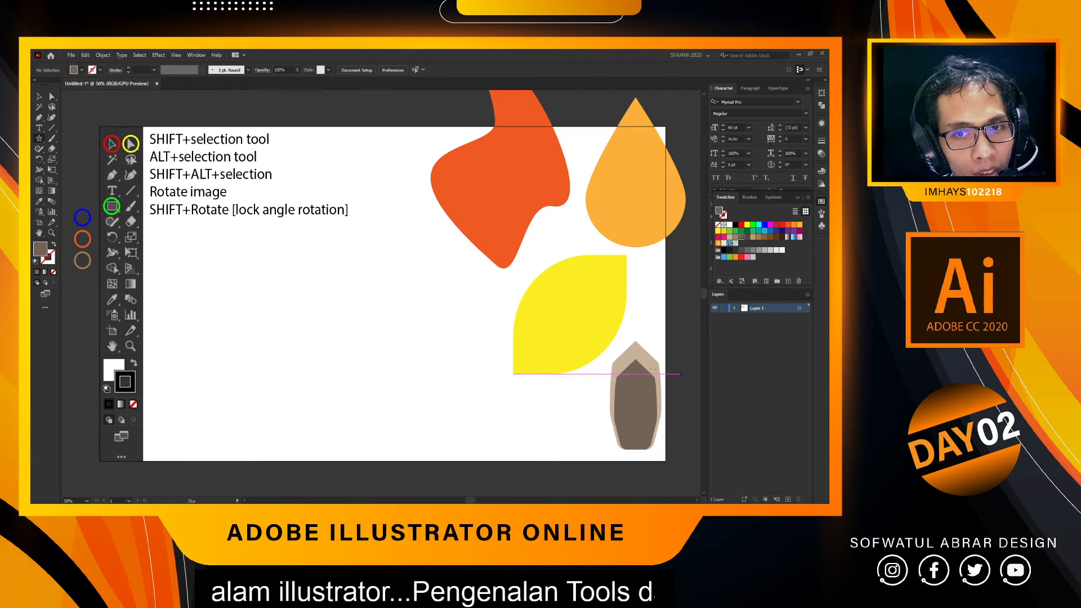
drag(282, 309, 310, 347)
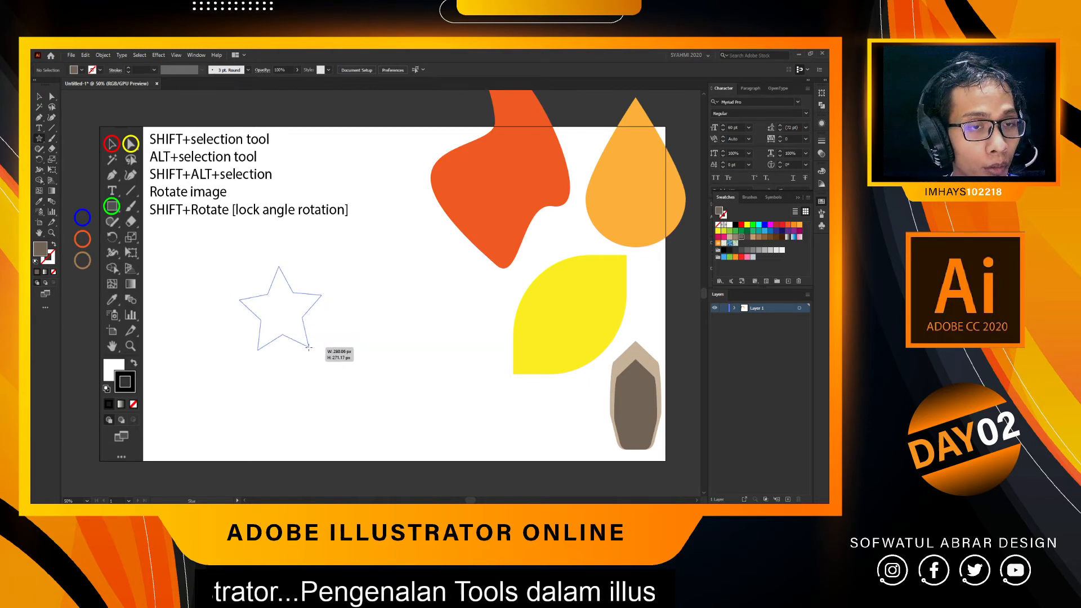
drag(308, 348, 308, 348)
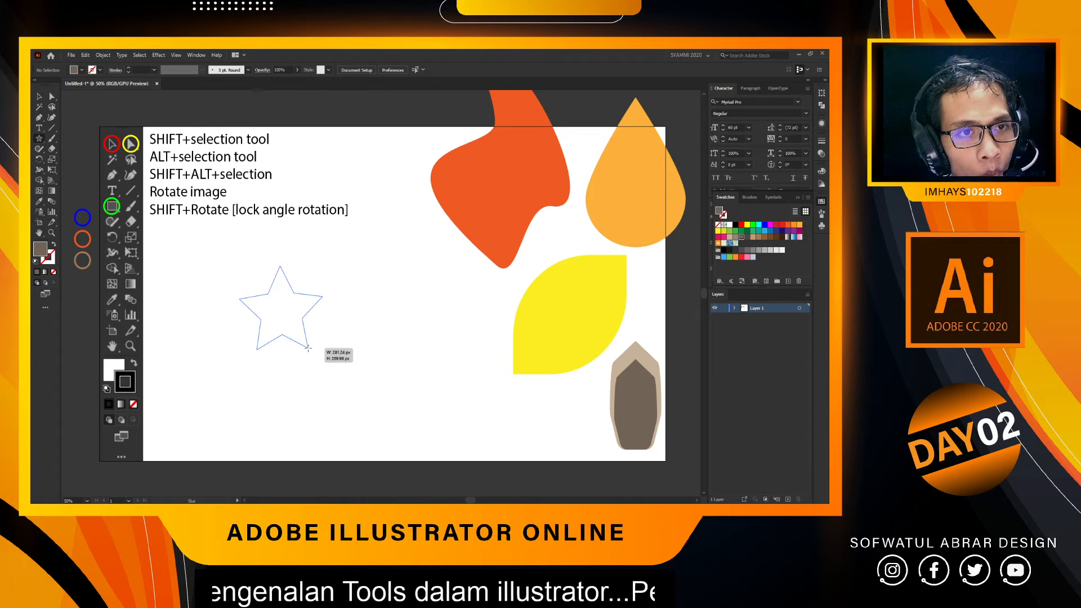
mouse_move(308, 348)
mouse_down()
mouse_move(311, 337)
mouse_move(305, 343)
mouse_move(332, 340)
mouse_move(221, 357)
mouse_move(369, 311)
mouse_move(248, 370)
mouse_move(325, 338)
mouse_move(284, 360)
mouse_move(290, 374)
mouse_move(279, 364)
mouse_move(303, 349)
mouse_move(303, 366)
mouse_up()
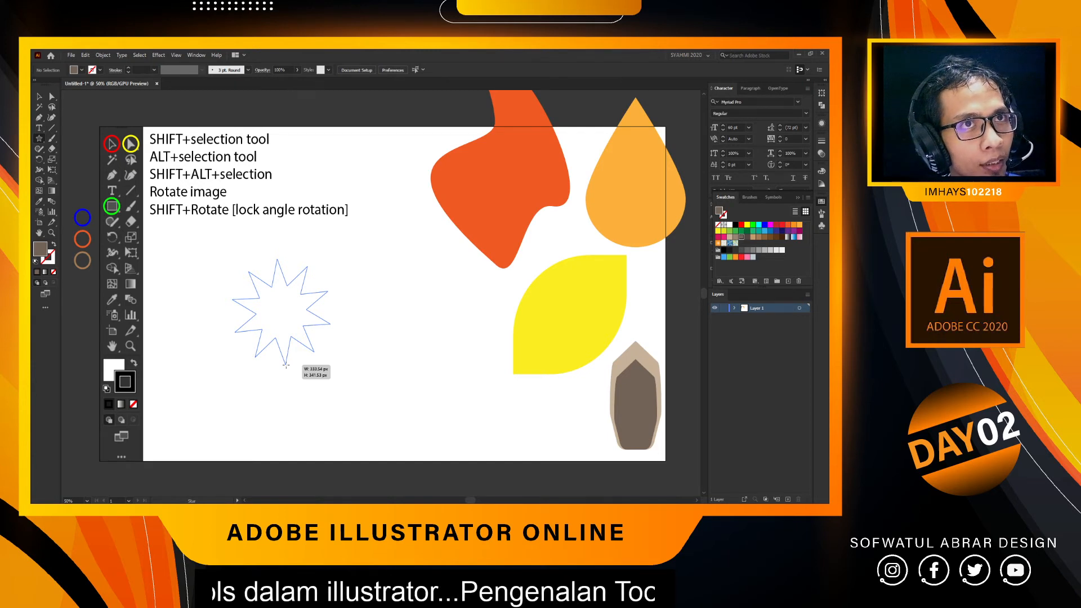
Reduce and raise the star's number of points, ending with a 14-pointed star about 335 px wide.
key(Down)
key(Down)
key(Down)
key(Down)
key(Down)
mouse_move(286, 365)
mouse_down()
mouse_move(310, 348)
mouse_move(306, 372)
mouse_move(311, 358)
mouse_move(299, 361)
mouse_up()
key(Up)
key(Up)
key(Up)
key(Up)
key(Up)
key(Up)
key(Up)
key(Up)
key(Up)
key(Up)
key(Up)
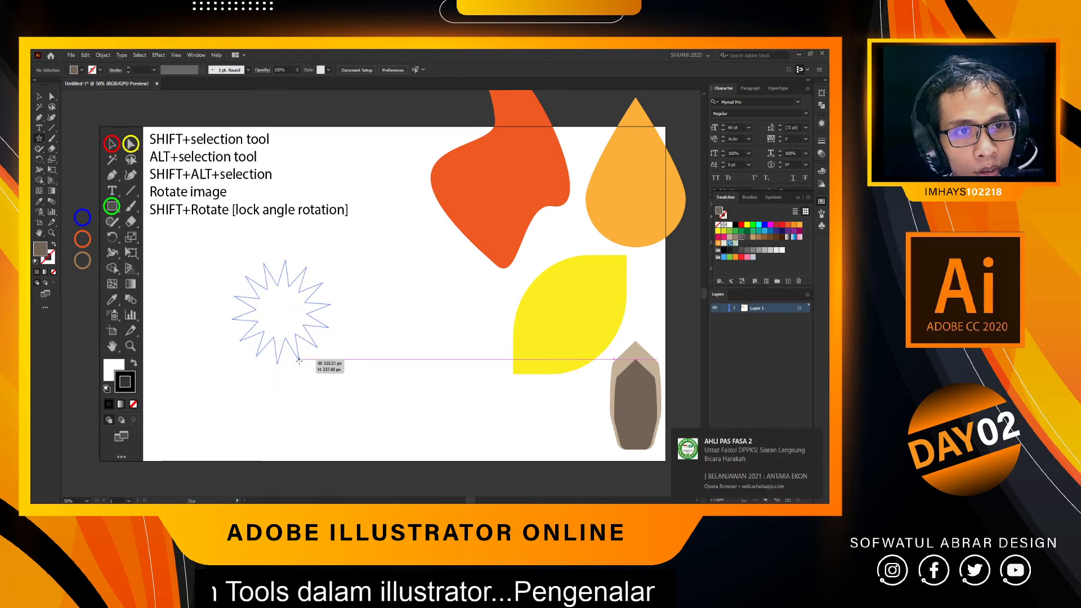
drag(299, 361, 299, 360)
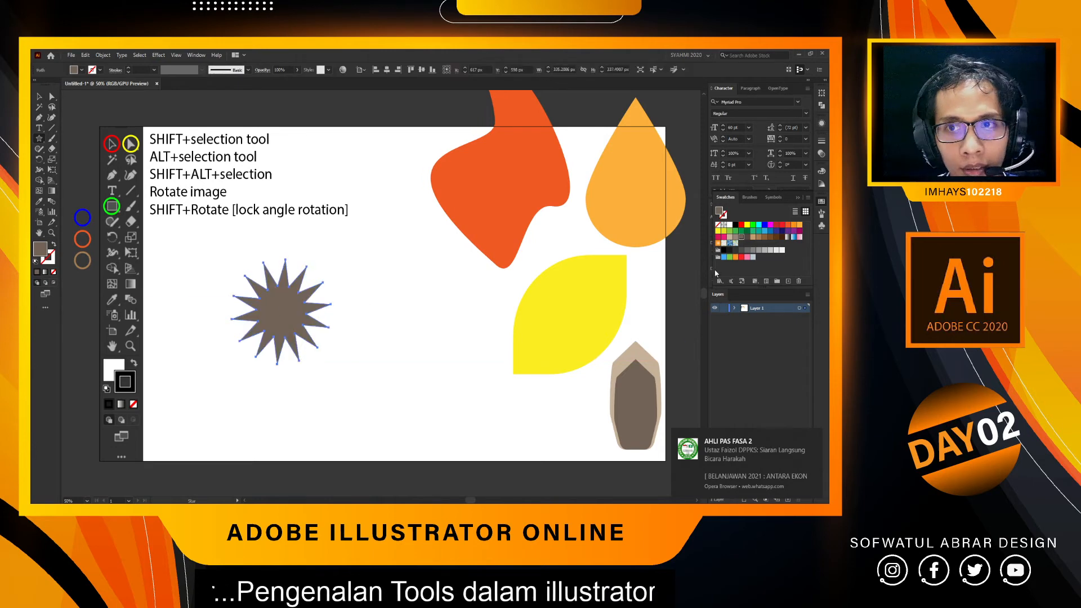
Try a bright yellow fill on the star, and undo both the fill and the star.
click(748, 224)
scroll(257, 289, up, 2)
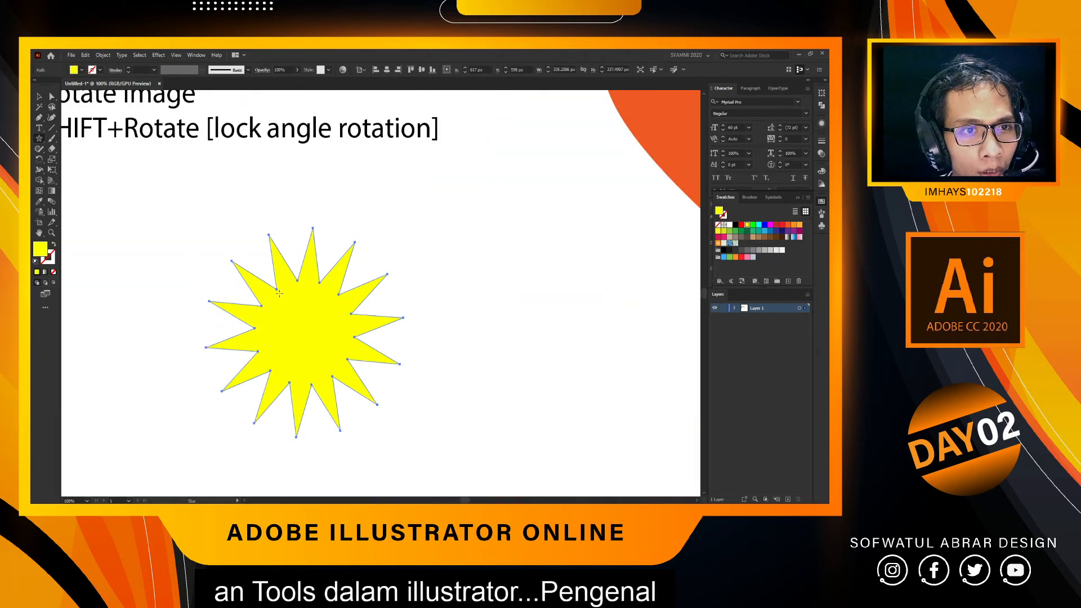
key(ctrl+z)
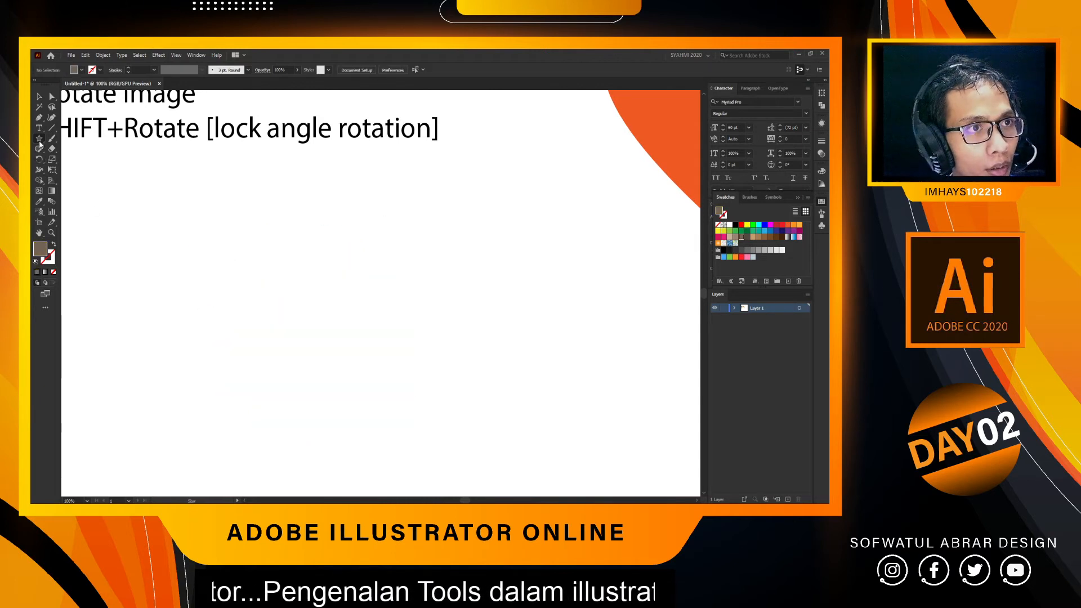
Draw a new 14-pointed star with long thin spikes, about 676 px wide, and place it below the text list.
drag(326, 339, 325, 331)
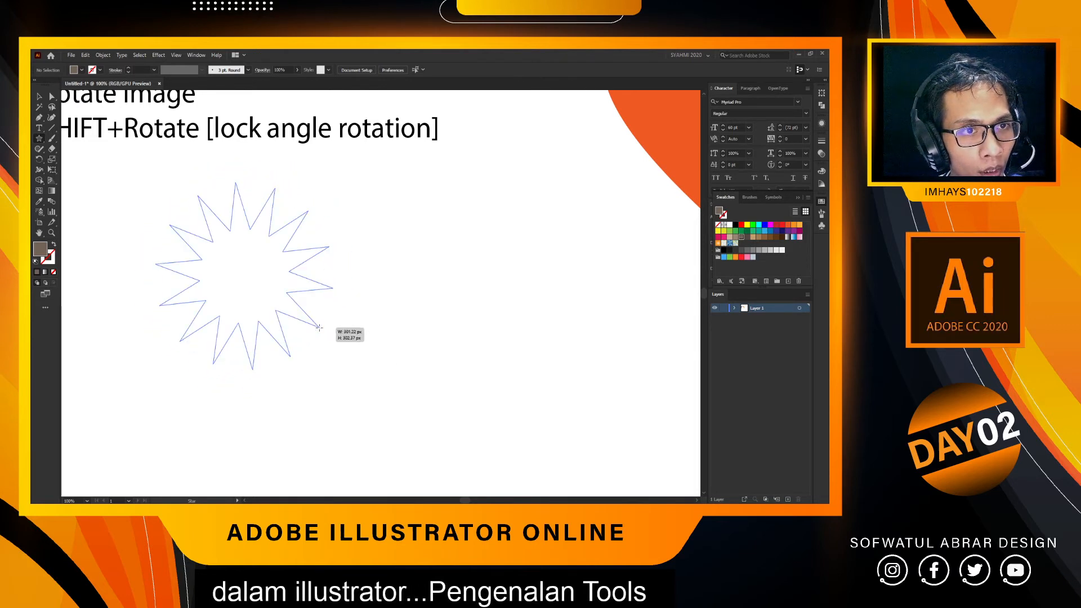
mouse_move(340, 290)
mouse_down()
mouse_move(369, 289)
mouse_move(334, 277)
mouse_up()
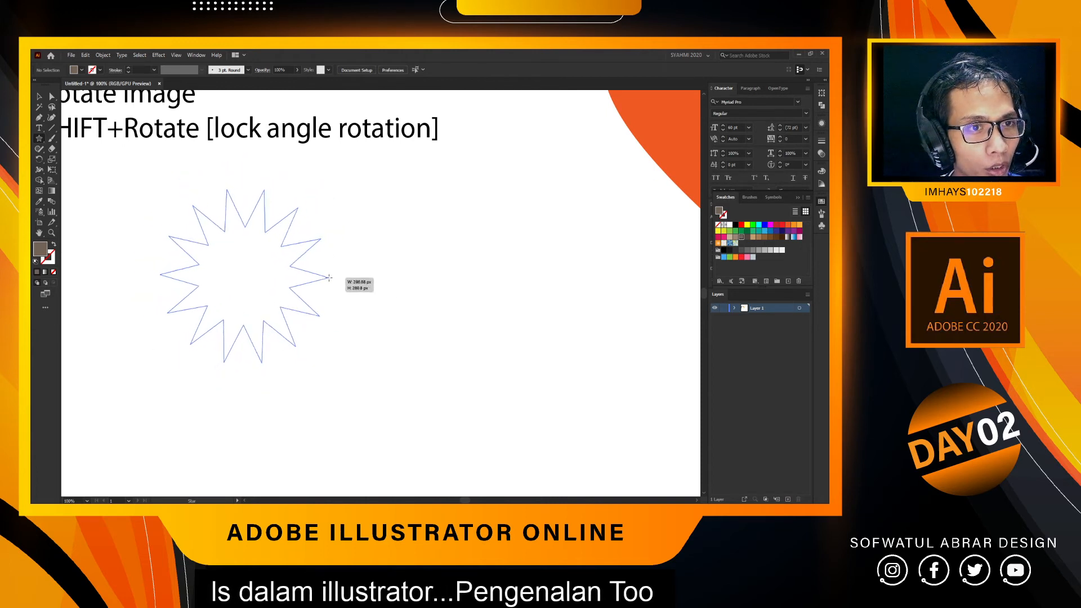
drag(315, 274, 442, 326)
scroll(442, 325, down, 4)
scroll(443, 325, right, 2)
key(v)
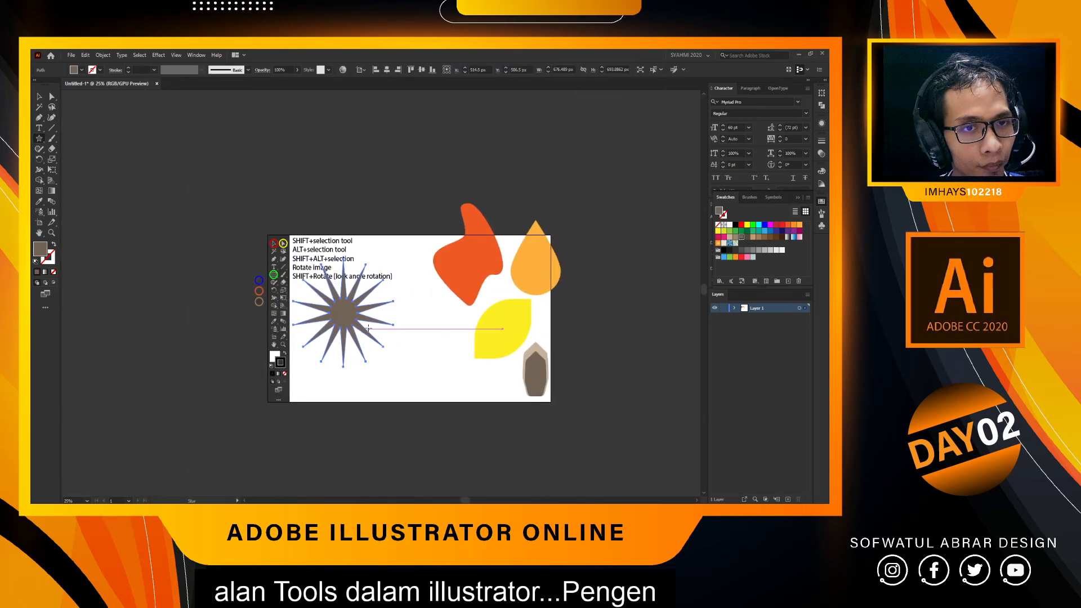
drag(347, 315, 370, 339)
Recolour the star with the yellow leaf's fill using the Eyedropper, and deselect it.
key(i)
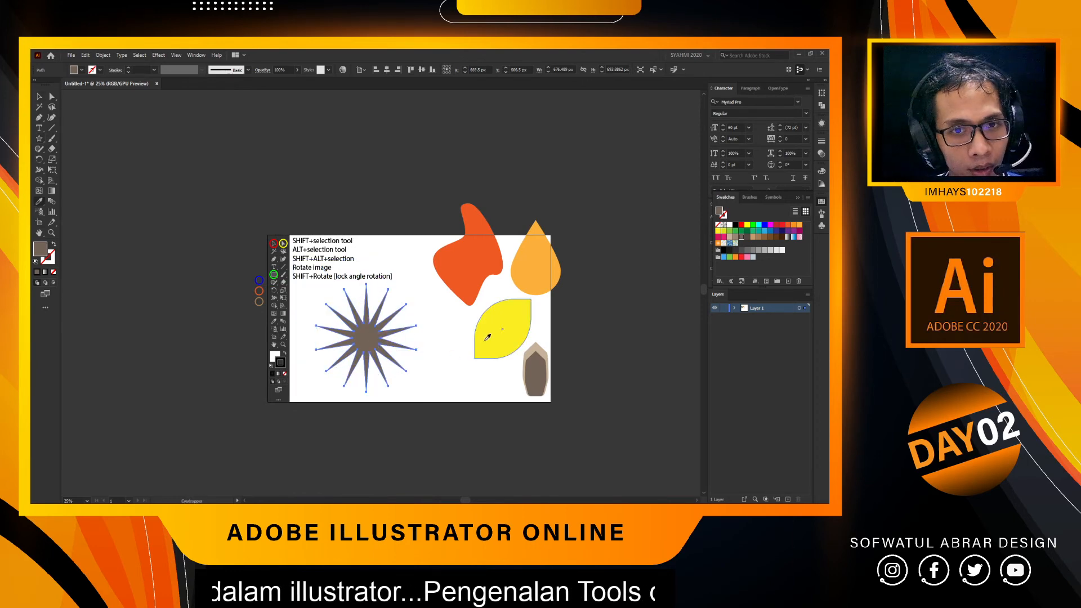
click(487, 338)
key(v)
click(420, 343)
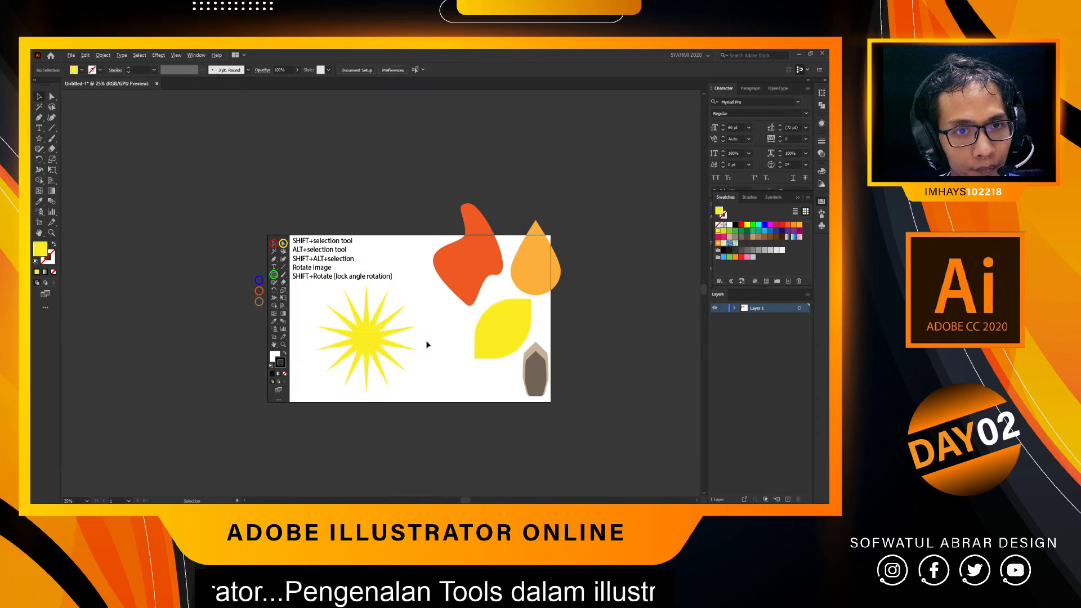
Nudge the star, and undo the move together with the sampled yellow fill.
scroll(426, 344, up, 1)
scroll(427, 344, right, 1)
scroll(374, 336, up, 1)
drag(287, 336, 294, 348)
key(a)
key(ctrl+z)
key(ctrl+z)
key(v)
click(417, 341)
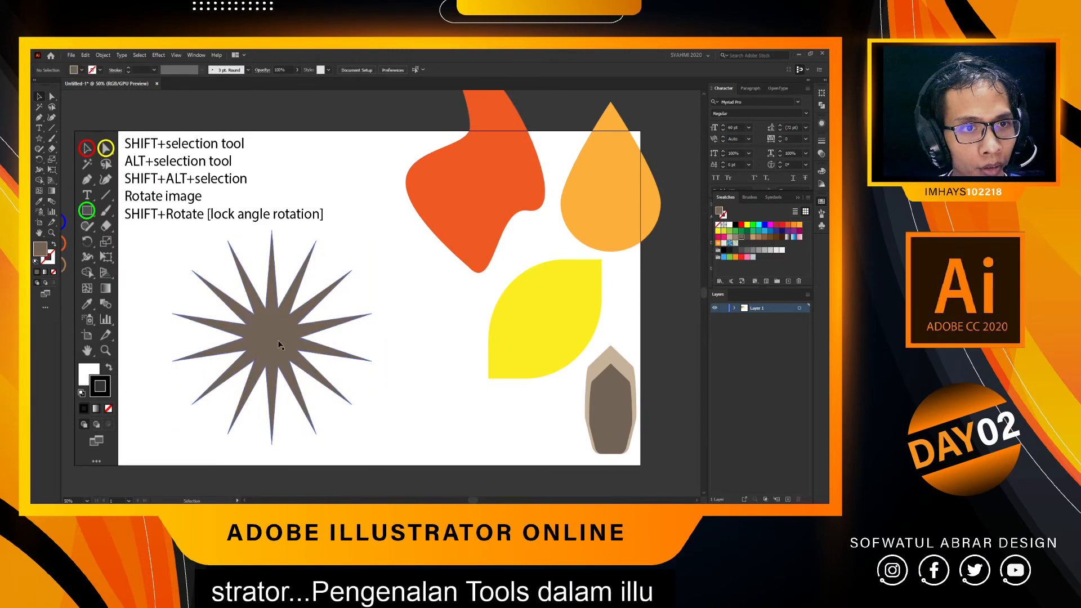
Sample fills from the red-orange, yellow, dark brown and orange shapes onto the star in turn, finishing with the leaf's yellow.
click(294, 330)
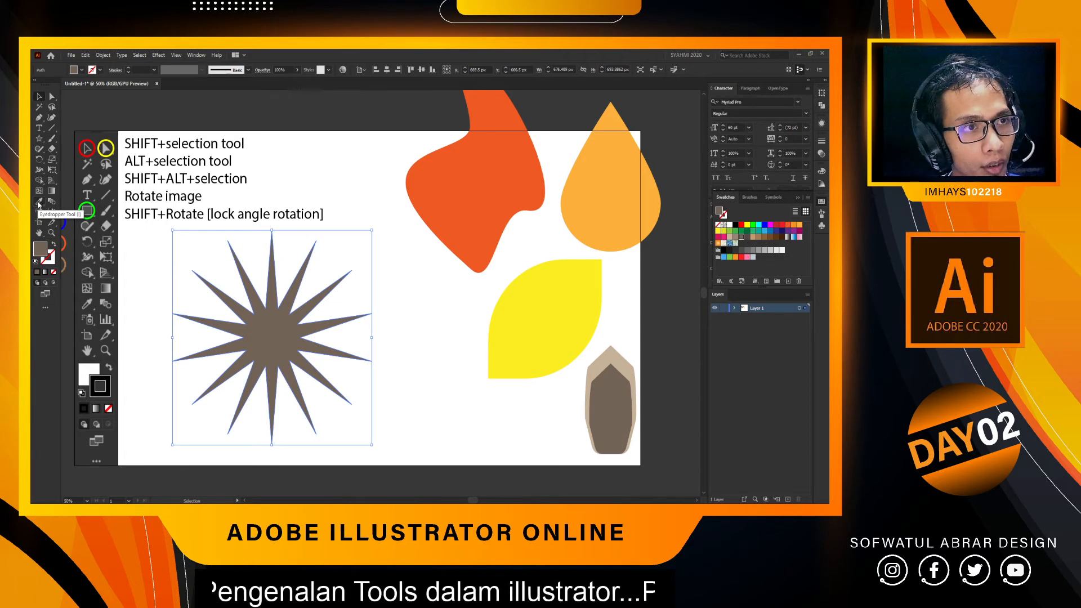
key(i)
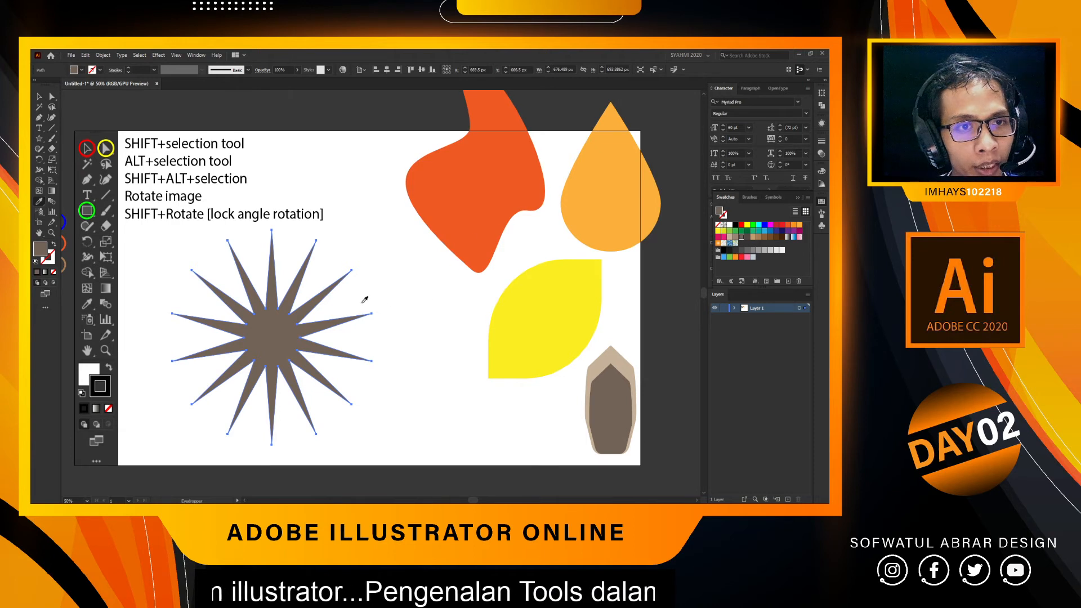
click(477, 226)
click(523, 329)
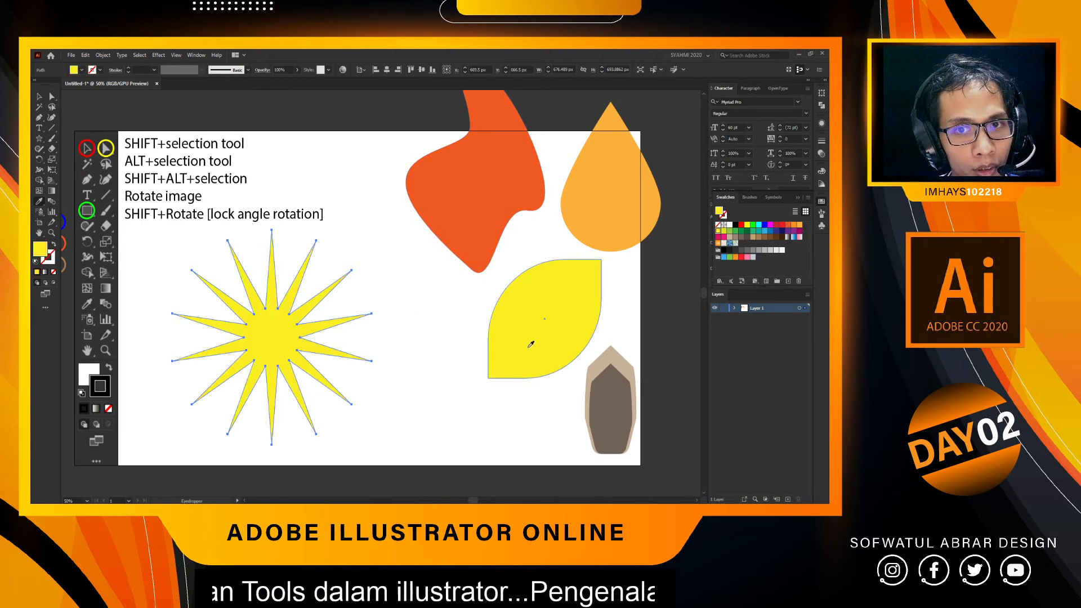
click(609, 401)
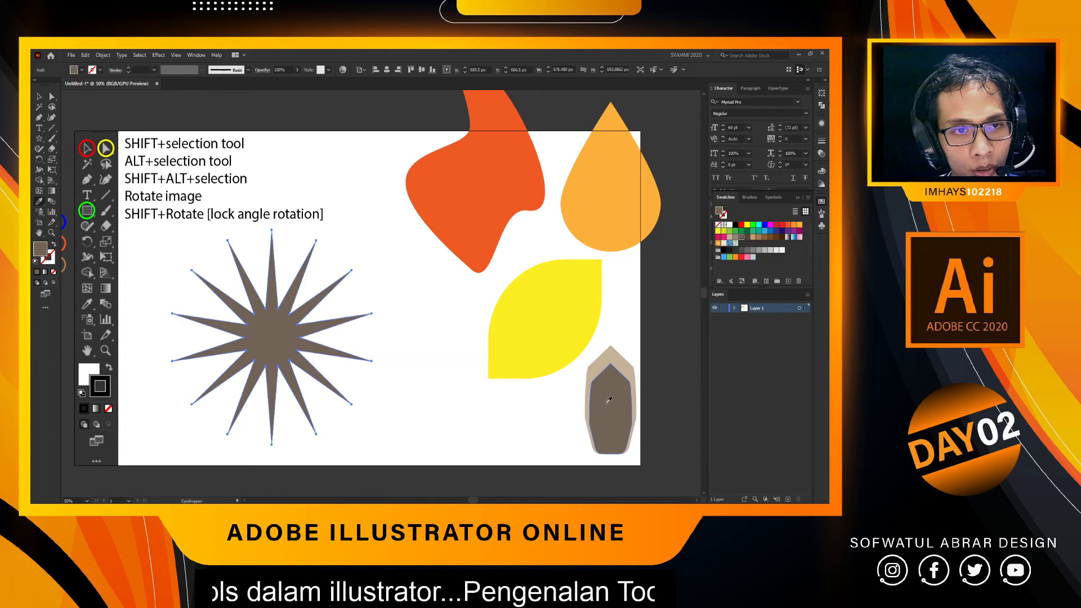
click(622, 215)
key(v)
key(i)
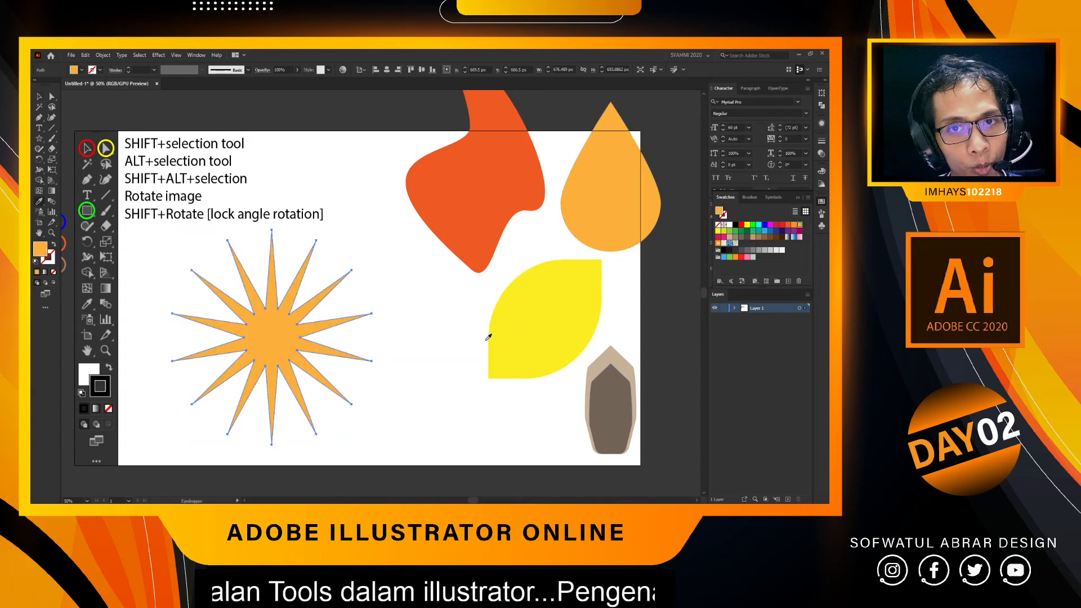
click(515, 338)
Scale the yellow star down proportionally to about 338 px wide.
click(364, 343)
drag(363, 321, 222, 334)
click(432, 337)
click(338, 321)
click(377, 353)
click(325, 329)
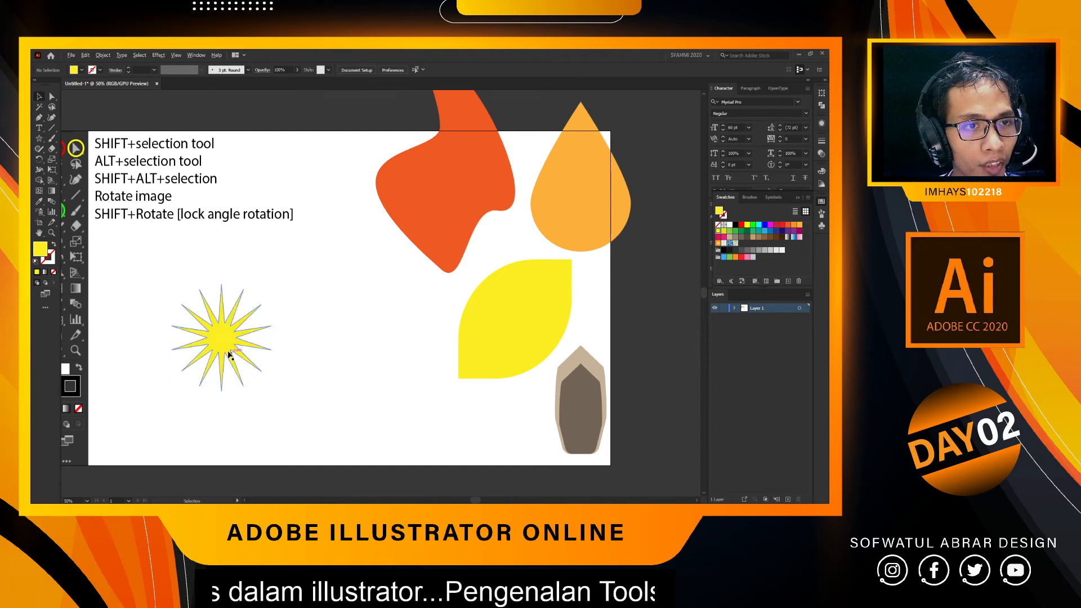
Move the yellow star slightly up and to the left.
scroll(235, 359, up, 1)
click(228, 346)
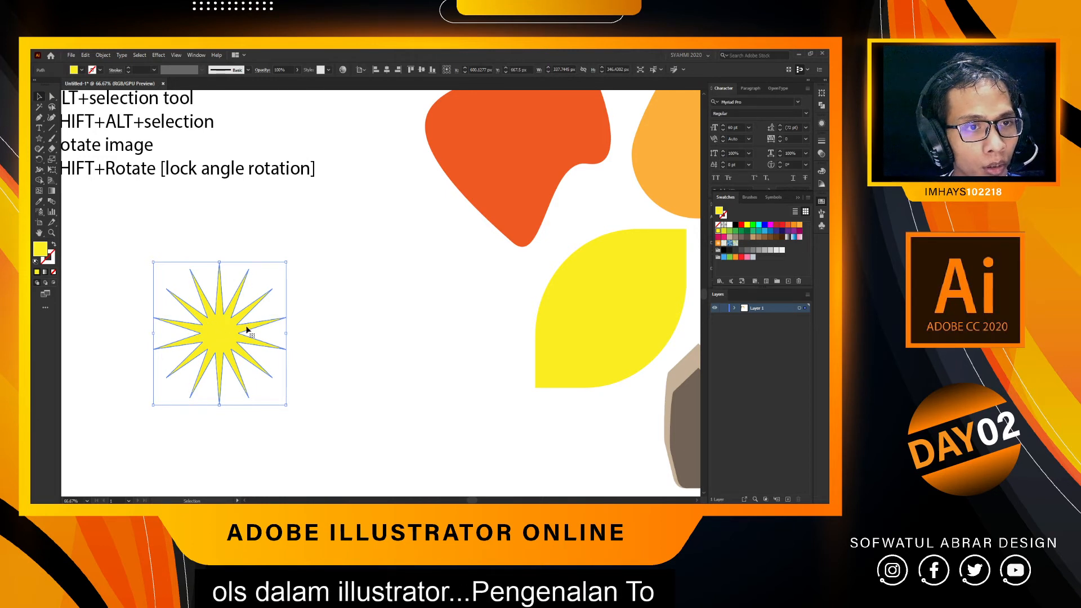
scroll(206, 332, up, 1)
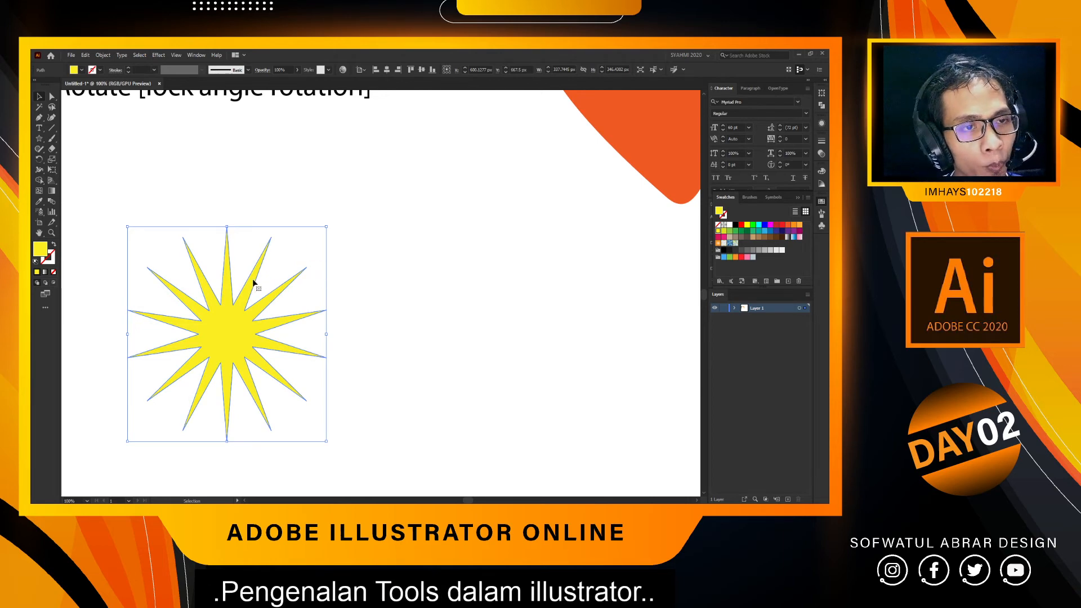
drag(216, 333, 234, 321)
scroll(264, 315, down, 2)
click(317, 309)
click(234, 316)
scroll(232, 313, up, 3)
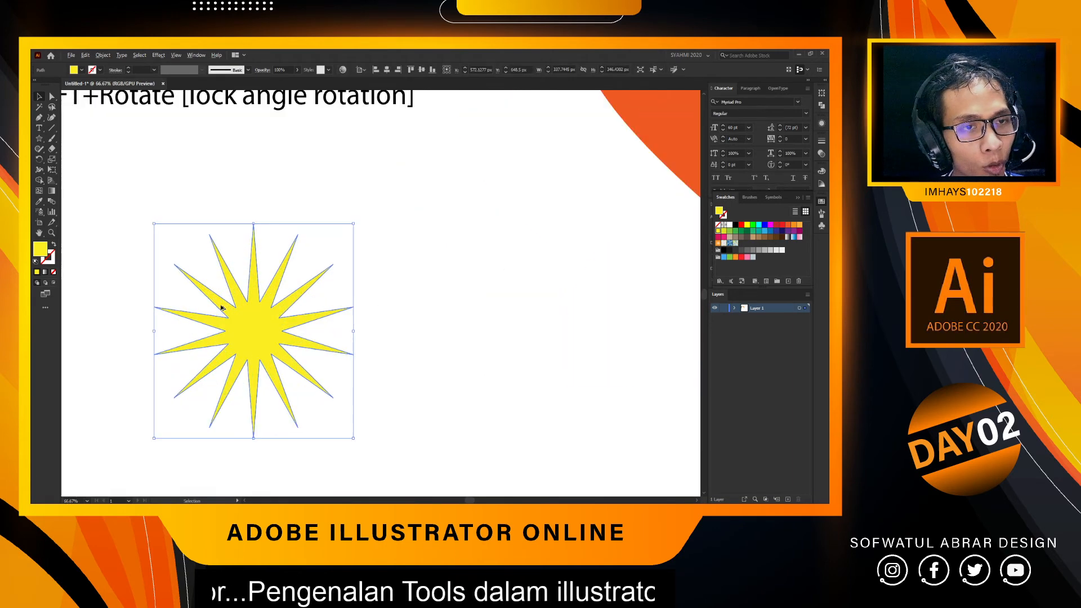
Round all the star's corners from a tip, reset them to sharp, and round them again from an inner corner into a scalloped badge.
scroll(221, 309, down, 2)
scroll(221, 308, left, 1)
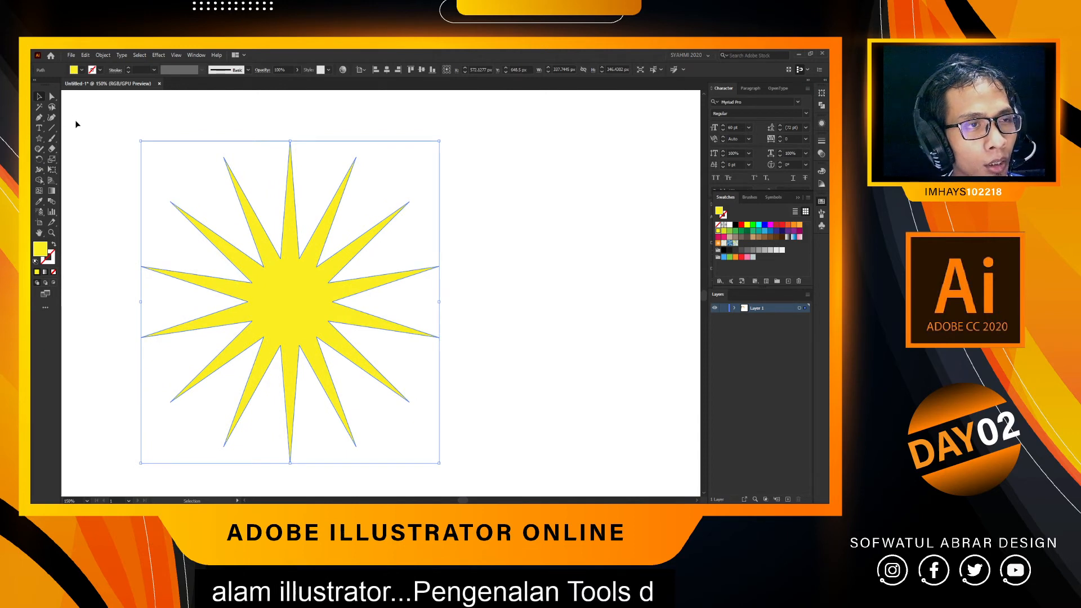
click(51, 97)
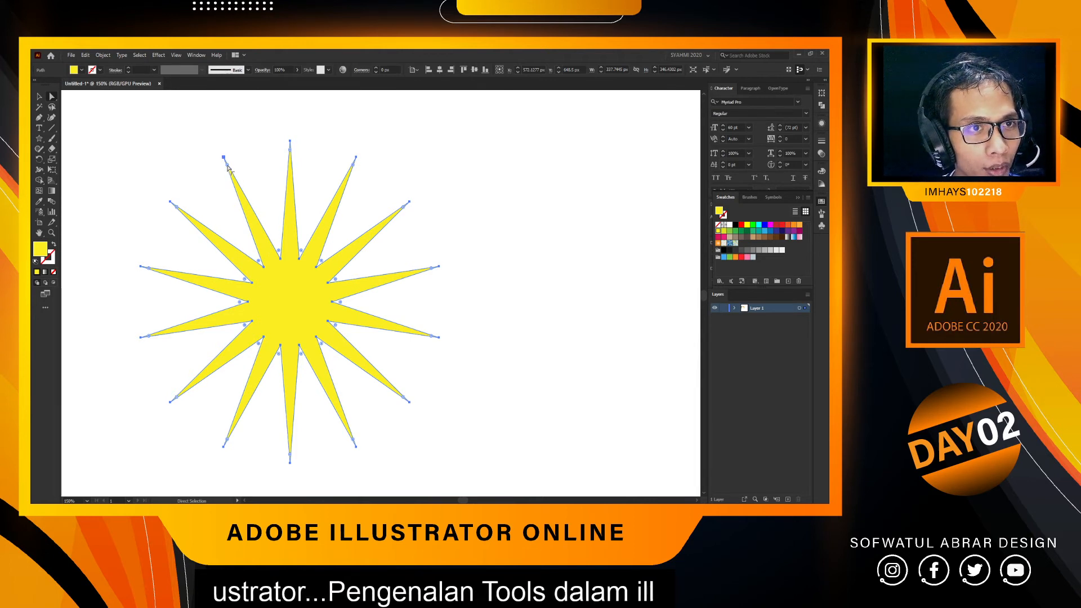
drag(228, 169, 258, 232)
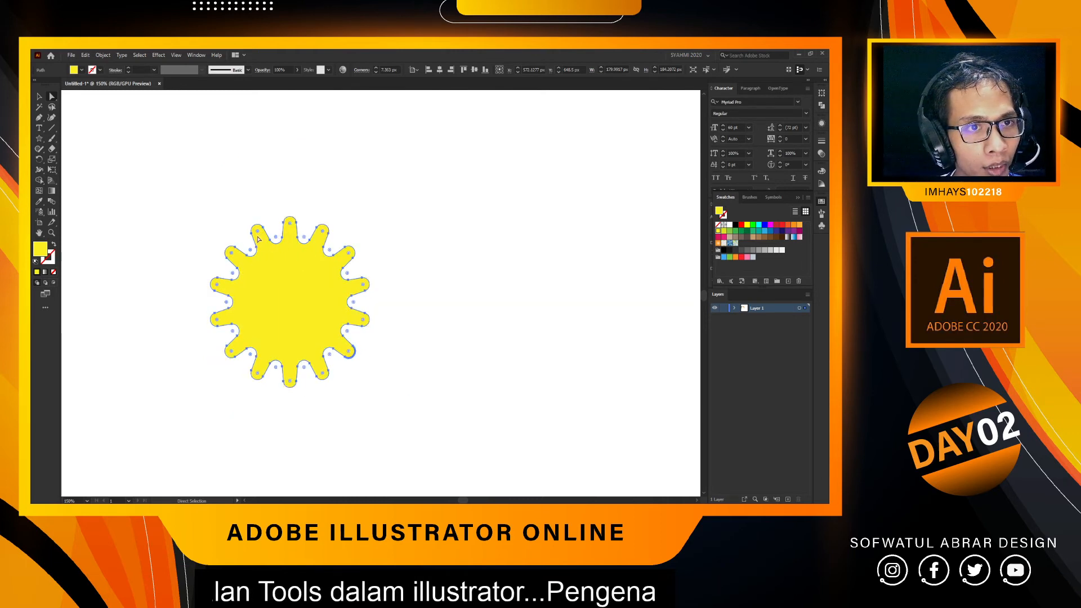
drag(258, 239, 210, 149)
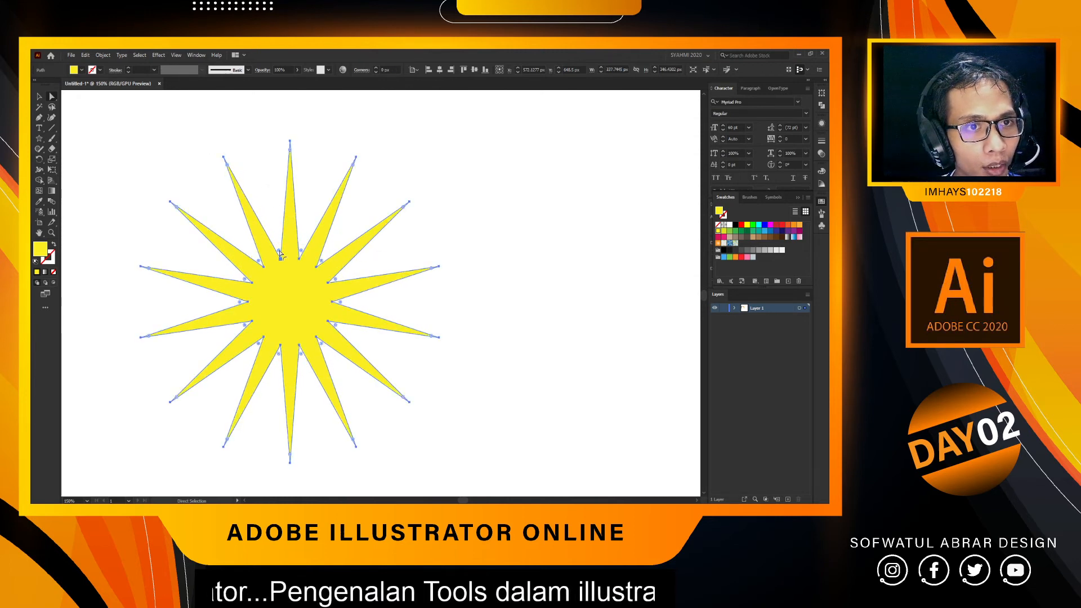
mouse_move(280, 252)
mouse_down()
mouse_move(299, 285)
mouse_move(291, 232)
mouse_up()
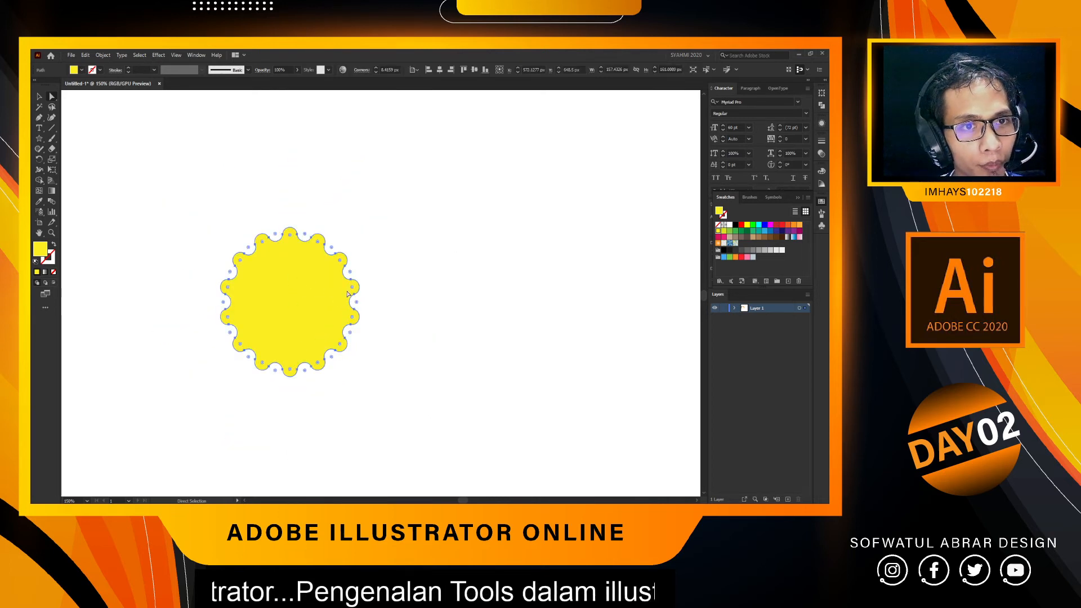
Enlarge the scalloped badge proportionally to about 253 px wide, try a pink fill, and fill it with dark red.
key(v)
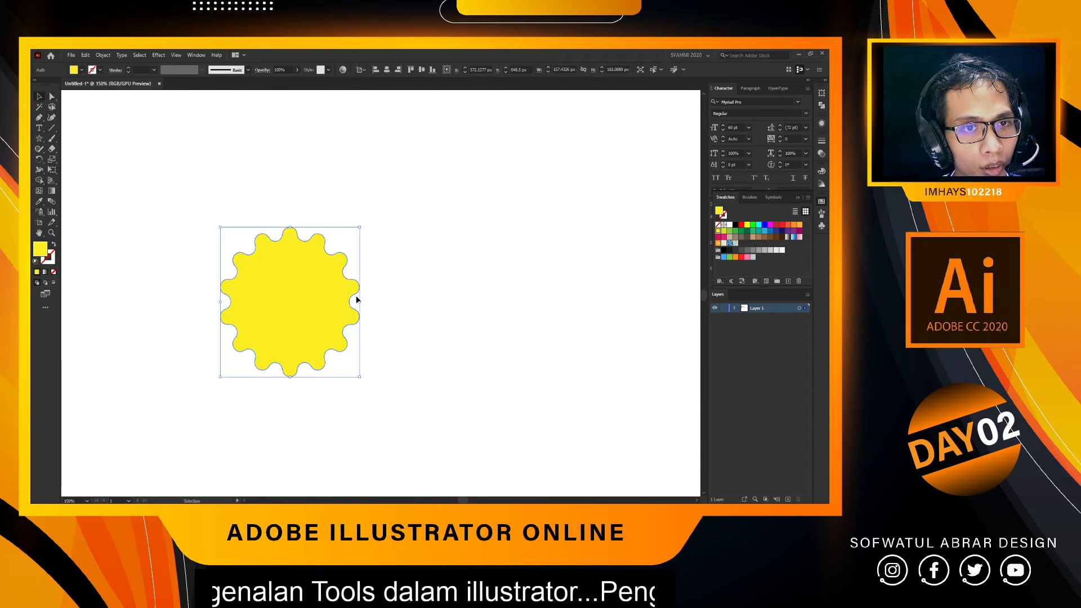
drag(360, 302, 548, 241)
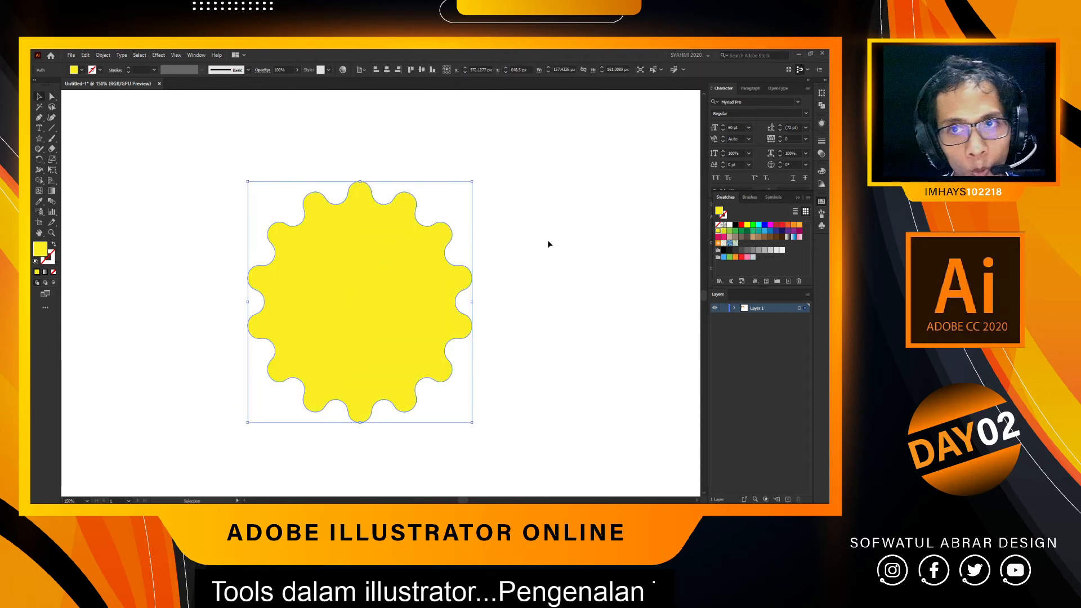
click(747, 256)
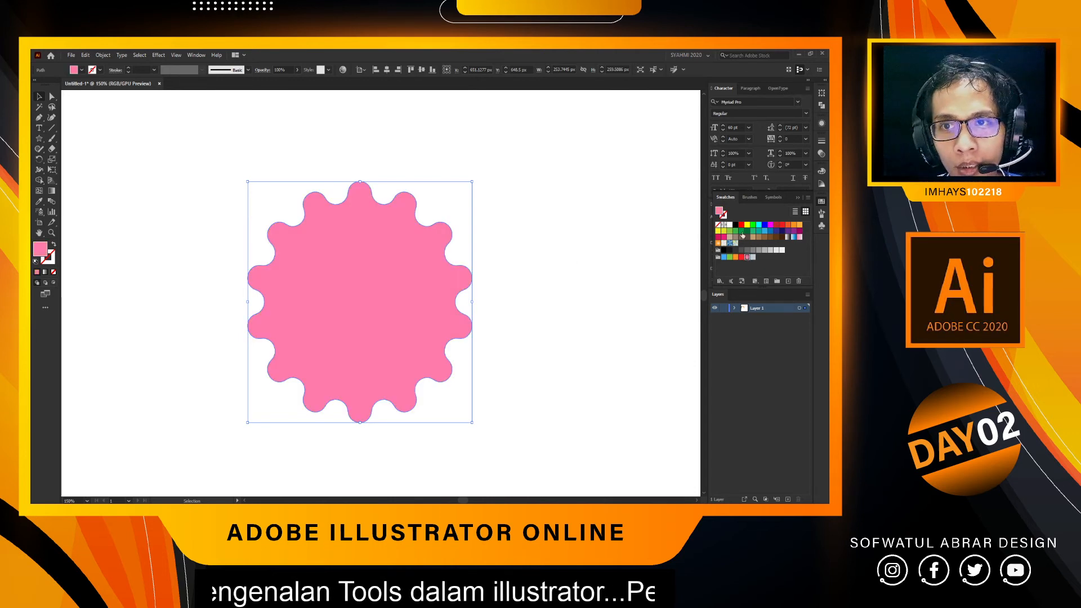
click(782, 225)
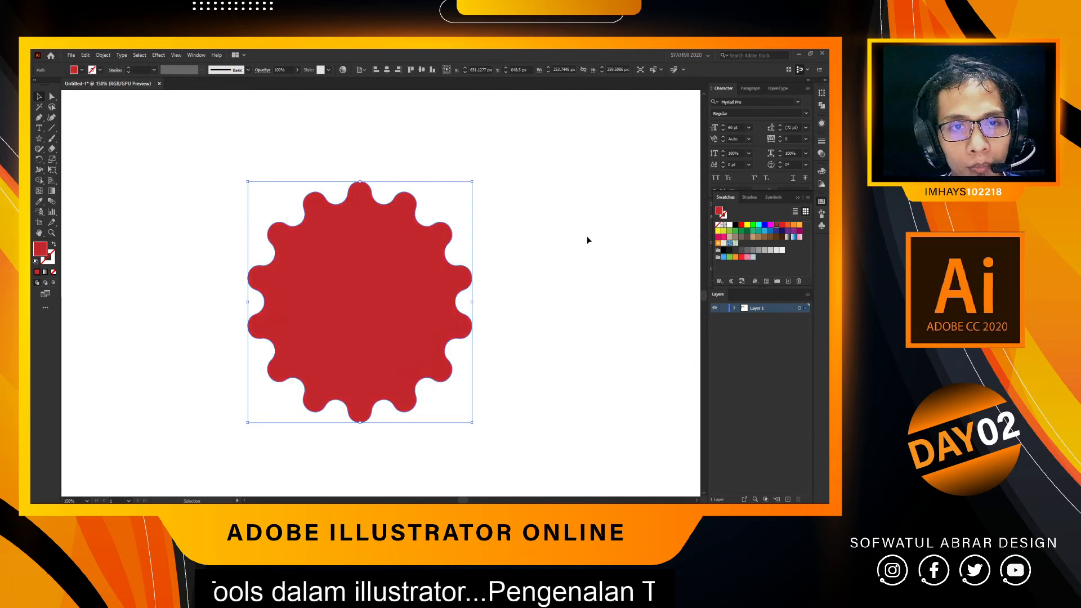
Move the dark red scalloped badge into the empty area beside the yellow leaf shape.
click(557, 249)
scroll(556, 250, down, 2)
scroll(556, 252, right, 4)
drag(400, 272, 421, 291)
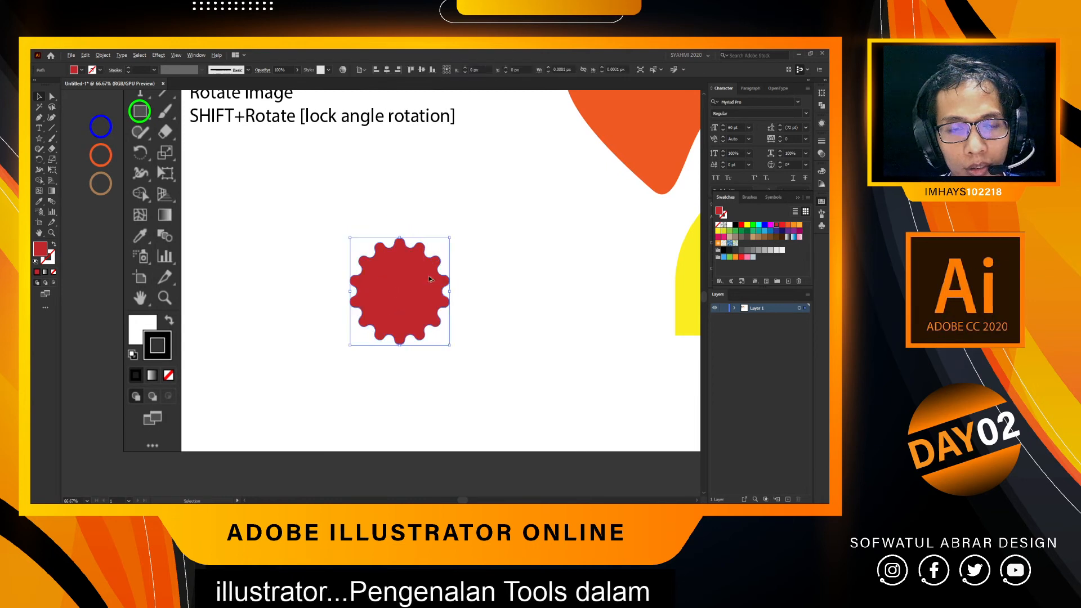
scroll(429, 278, up, 2)
scroll(425, 276, right, 5)
scroll(399, 274, down, 3)
click(470, 275)
drag(352, 246, 307, 233)
scroll(236, 222, down, 2)
click(298, 206)
click(196, 208)
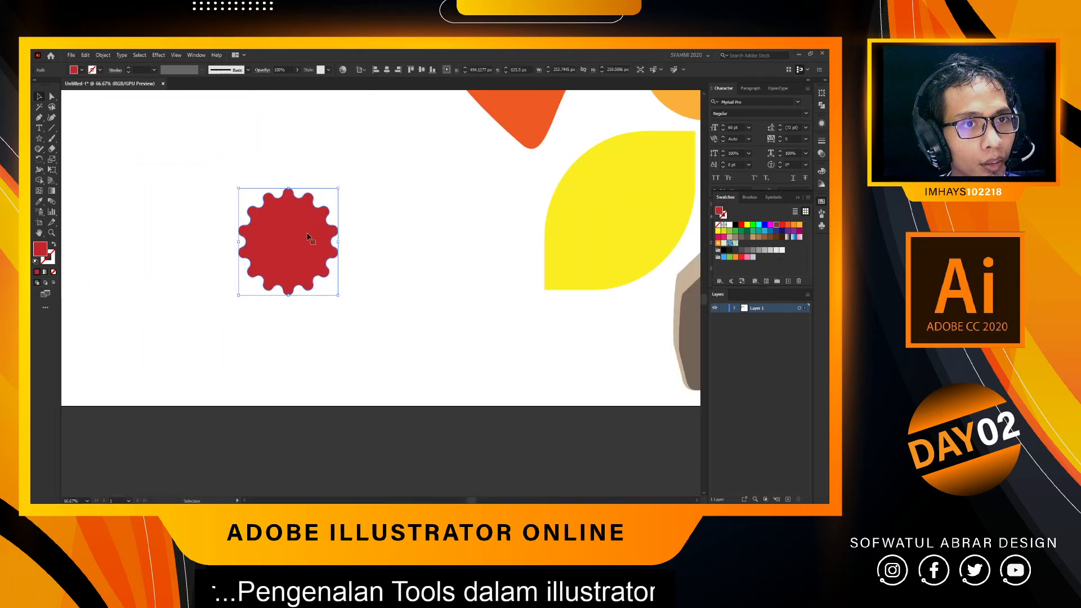
Pull five inner notches around the badge's top and right side inward with Direct Selection to form deep, sharp gaps.
click(52, 97)
scroll(279, 218, up, 2)
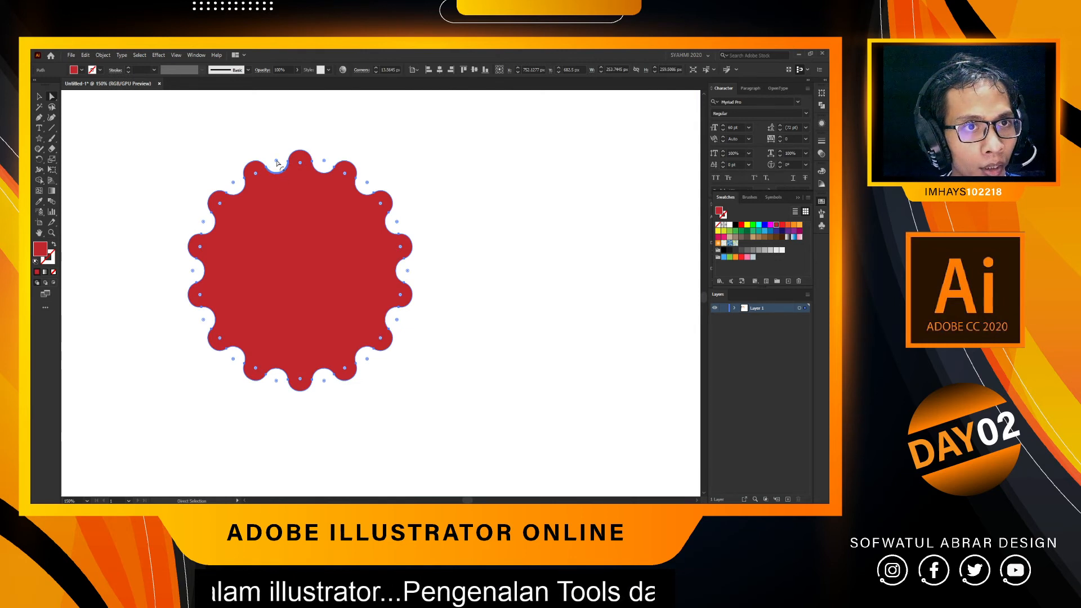
drag(277, 163, 278, 215)
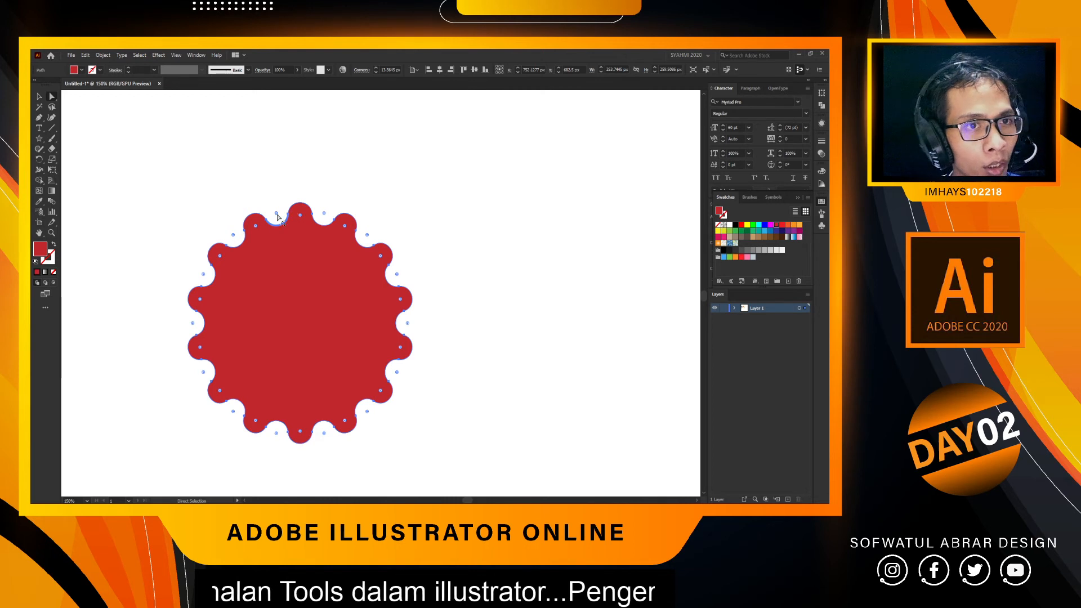
drag(276, 216, 300, 295)
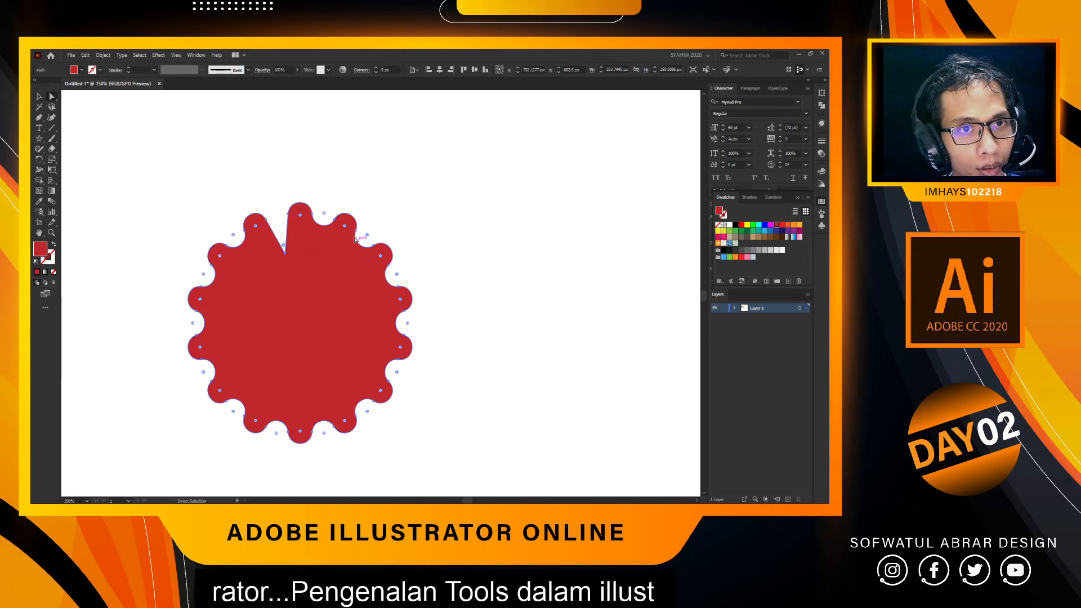
drag(323, 215, 325, 282)
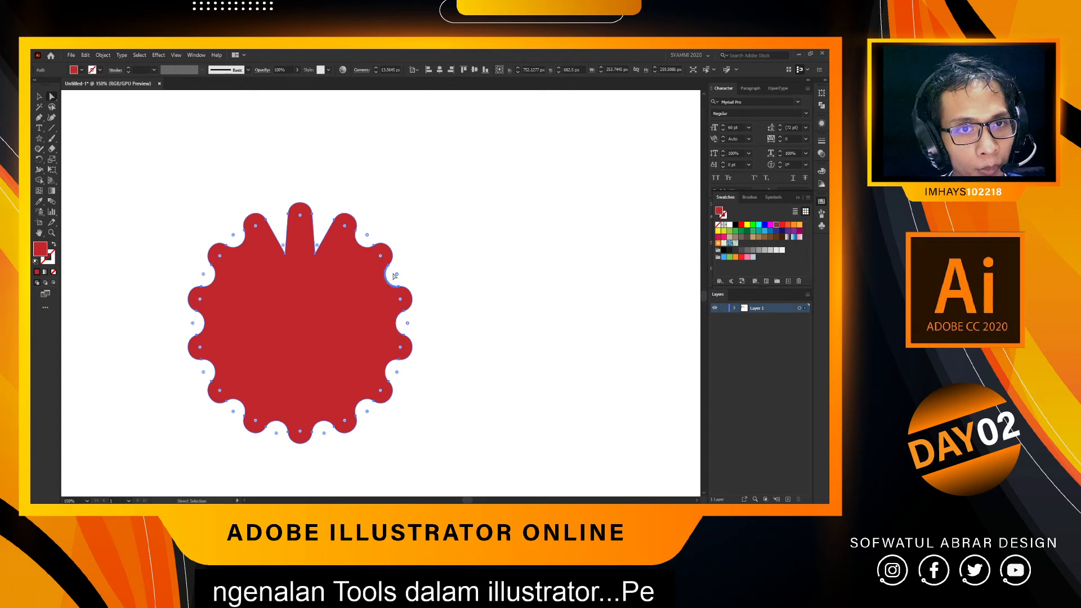
drag(397, 275, 346, 271)
click(508, 217)
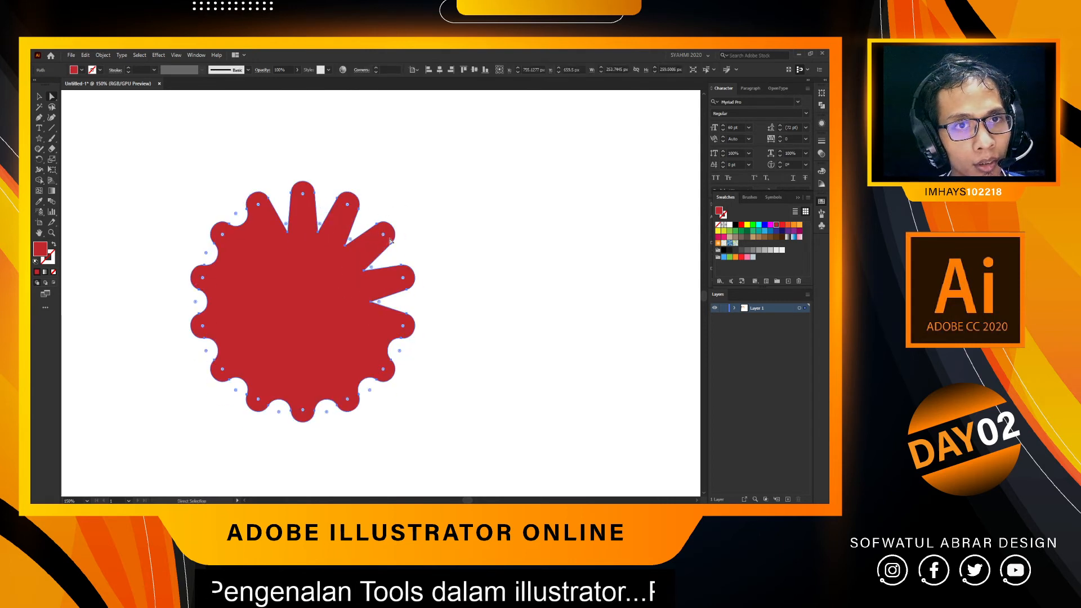
Rotate the badge counterclockwise so the deep notches face upward.
key(v)
mouse_move(410, 164)
mouse_down()
mouse_move(313, 144)
mouse_move(394, 168)
mouse_up()
click(406, 193)
click(369, 255)
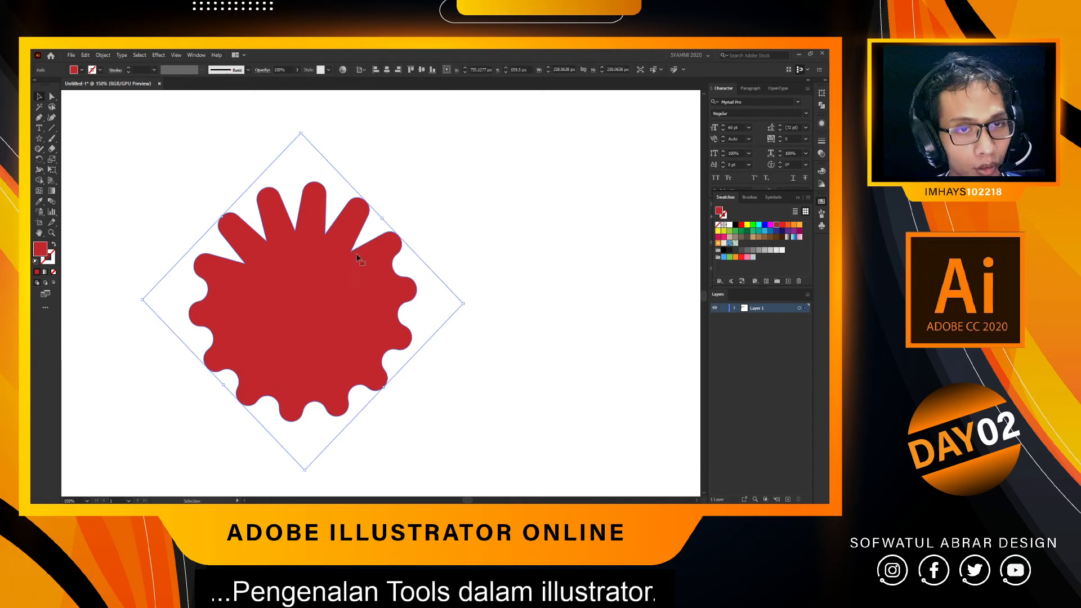
Deepen one more notch on each side of the spiky section and move the shape slightly to the right.
key(a)
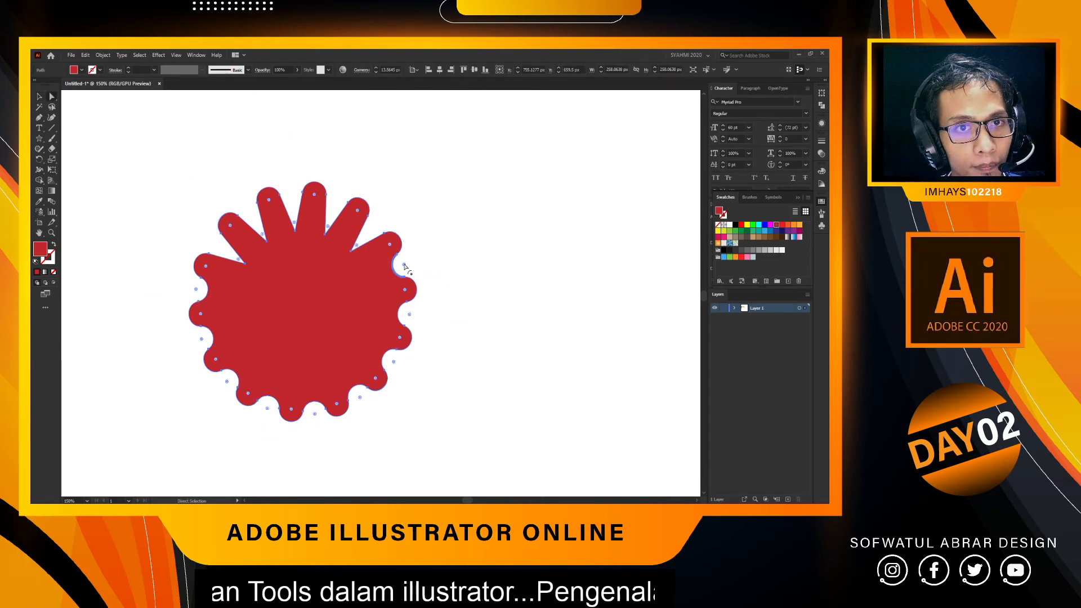
shift+click(197, 290)
drag(196, 290, 311, 310)
click(470, 265)
drag(365, 325, 425, 325)
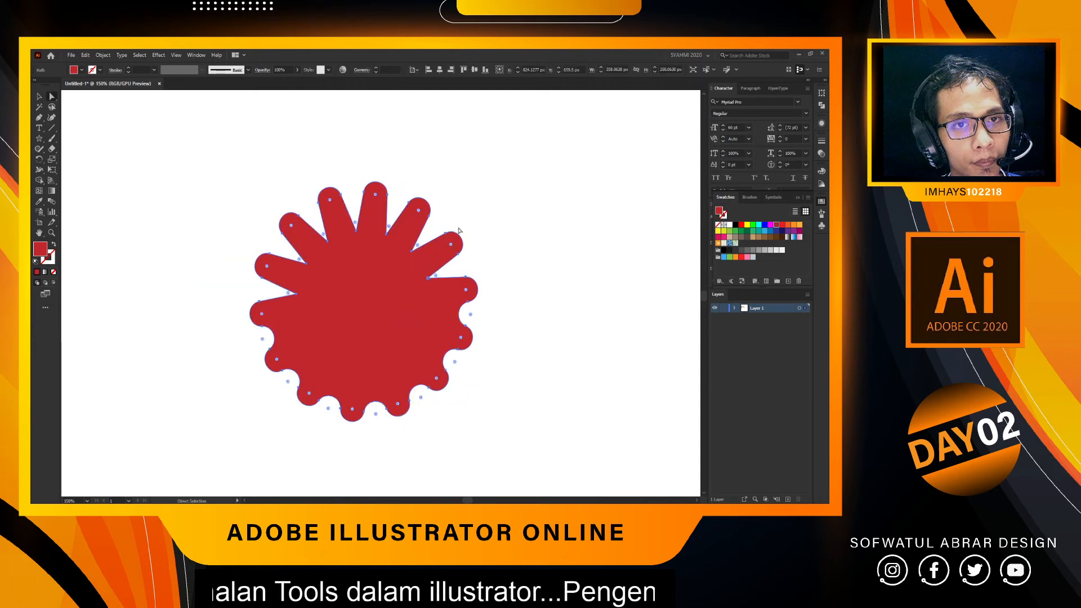
Rotate the red shape slightly clockwise to level the long spikes.
key(v)
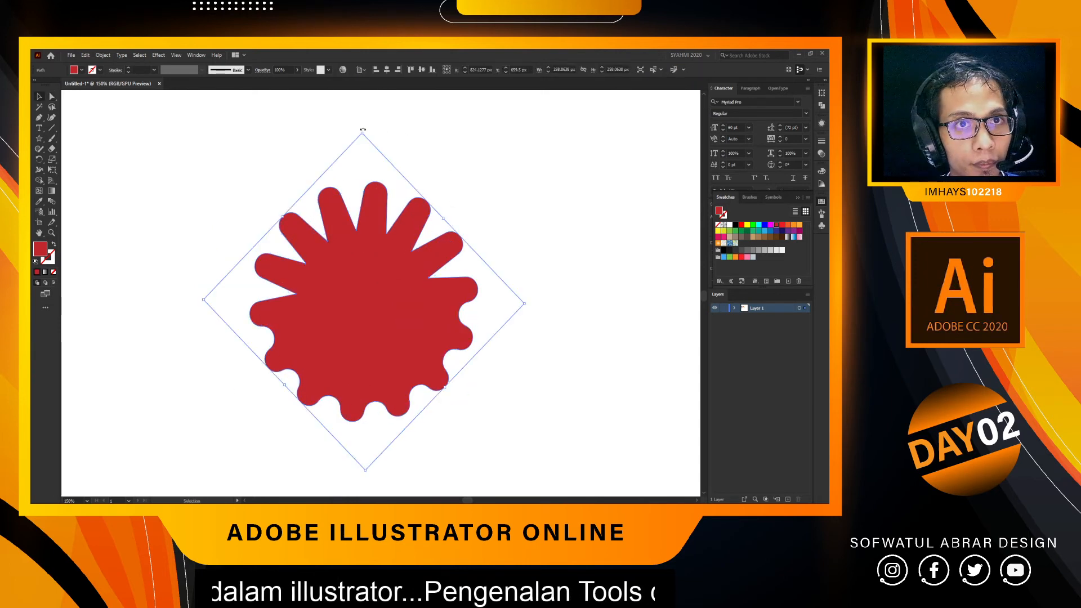
drag(361, 130, 373, 129)
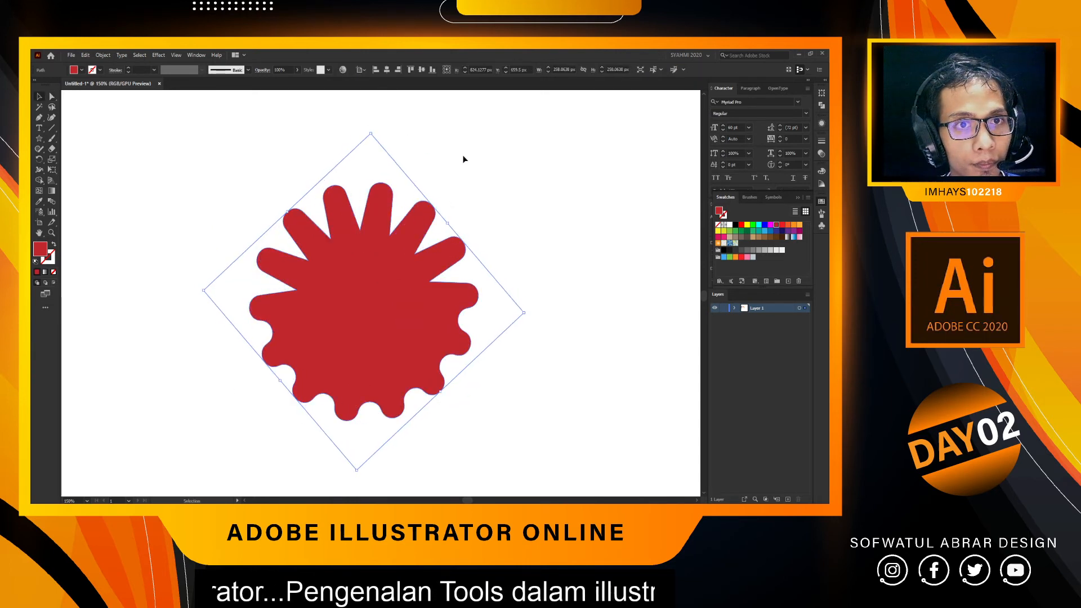
click(463, 196)
Draw a circle to the lower left of the red shape with the Ellipse tool and fill it with white.
scroll(463, 198, down, 3)
scroll(466, 221, right, 1)
scroll(466, 223, right, 1)
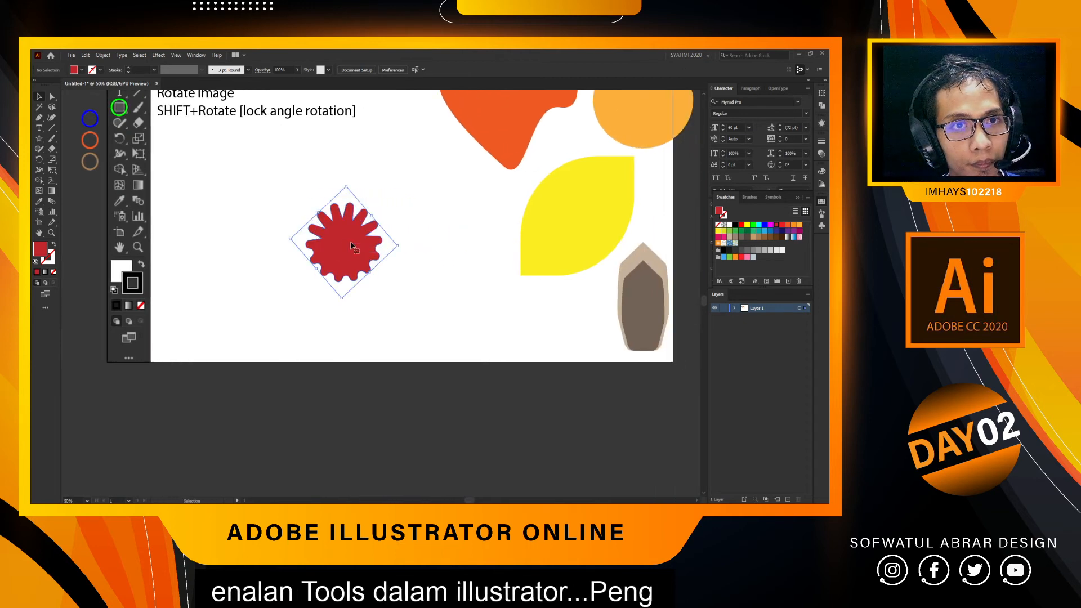
scroll(409, 233, right, 1)
scroll(288, 241, up, 2)
mouse_move(39, 138)
mouse_down()
mouse_move(81, 150)
mouse_move(80, 161)
mouse_up()
drag(136, 295, 210, 373)
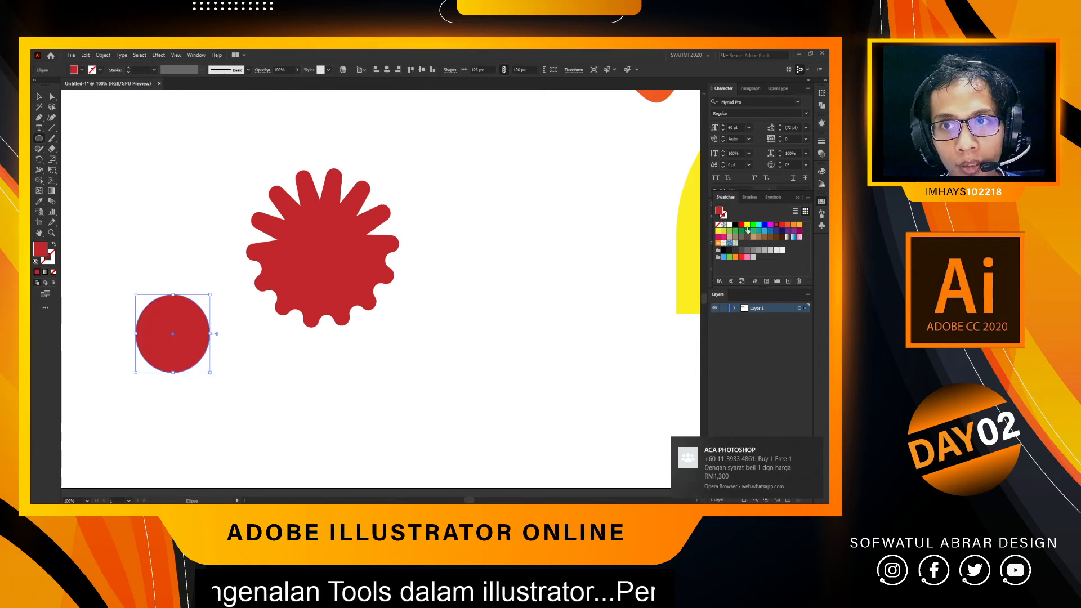
click(729, 225)
key(v)
click(292, 344)
Scale the white circle down to about 40 px, place it on the red shape and duplicate it beside itself as the second eye.
click(204, 340)
drag(210, 334, 309, 243)
key(ctrl+equal)
drag(227, 227, 302, 229)
click(514, 221)
key(ctrl+minus)
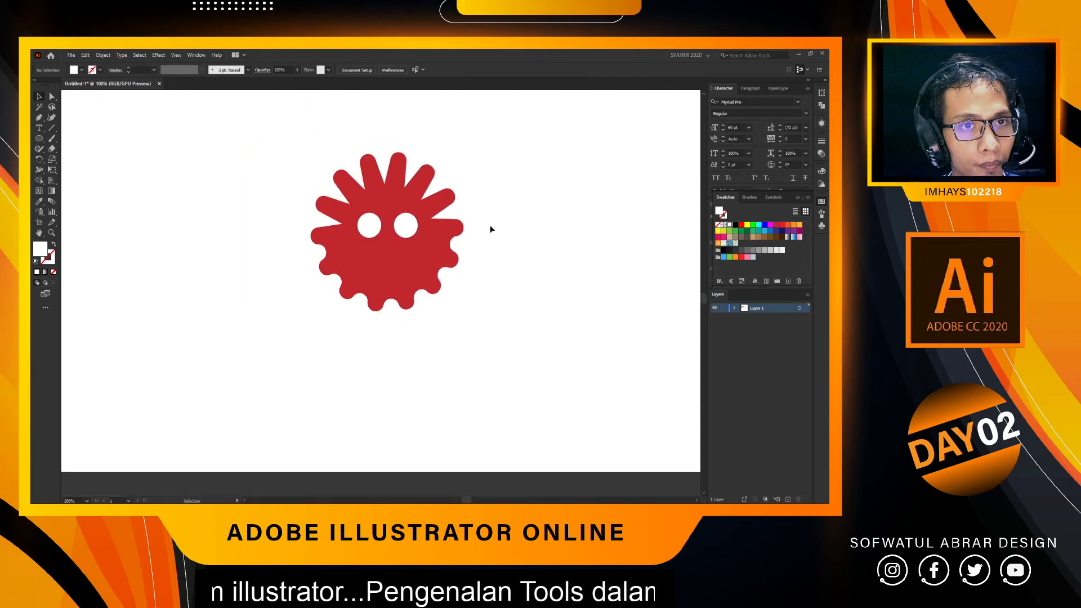
key(ctrl+equal)
click(366, 264)
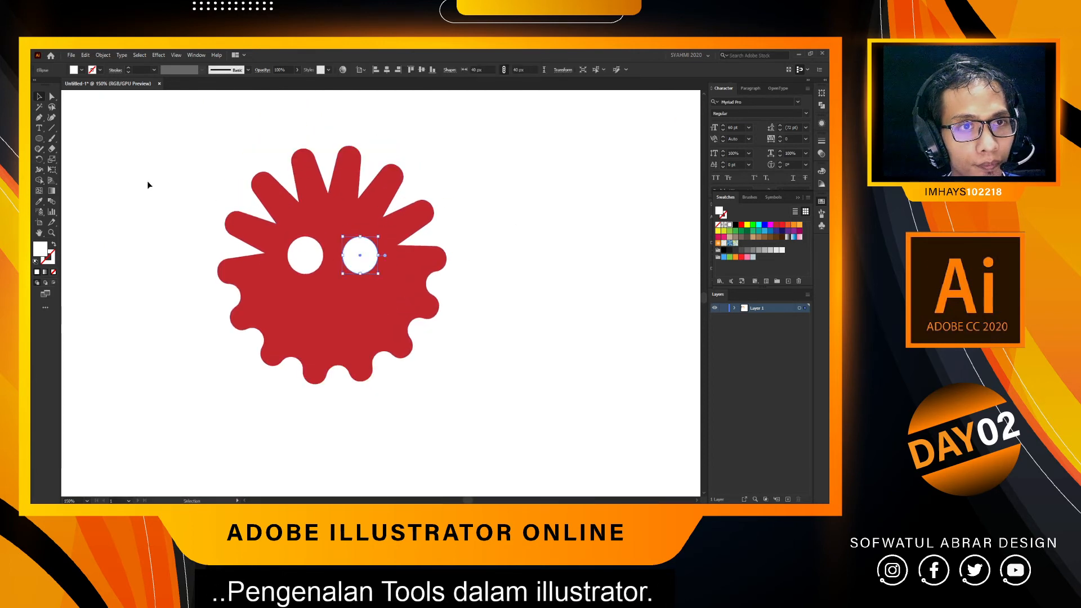
click(38, 139)
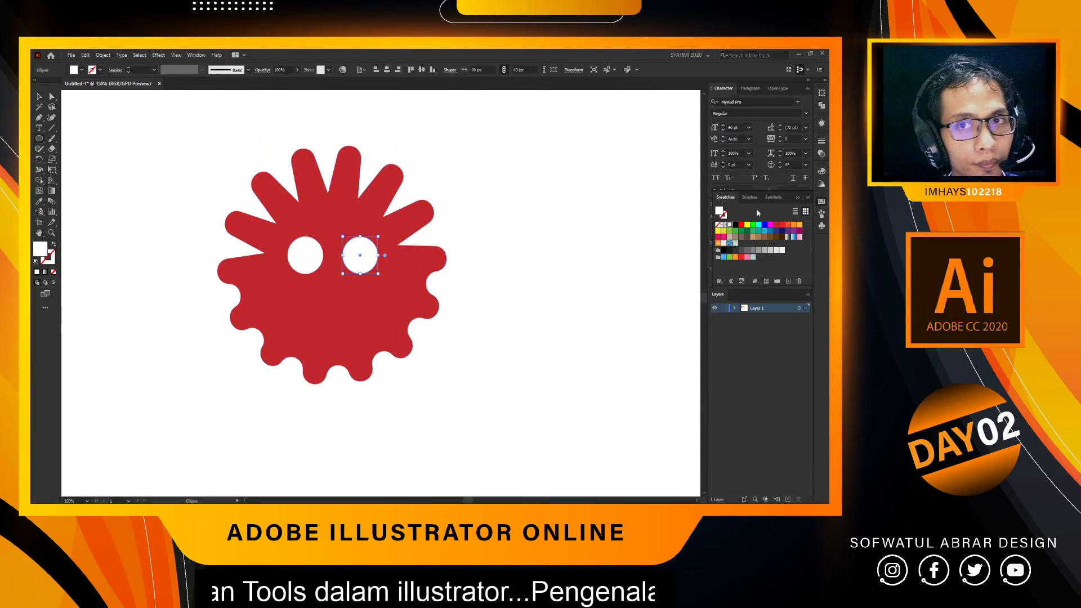
click(736, 225)
key(ctrl+z)
key(c)
click(470, 252)
click(509, 292)
key(v)
Create a black pupil half the eye's size at the bottom of the left eye and duplicate it into the right eye.
scroll(295, 257, up, 2)
click(329, 277)
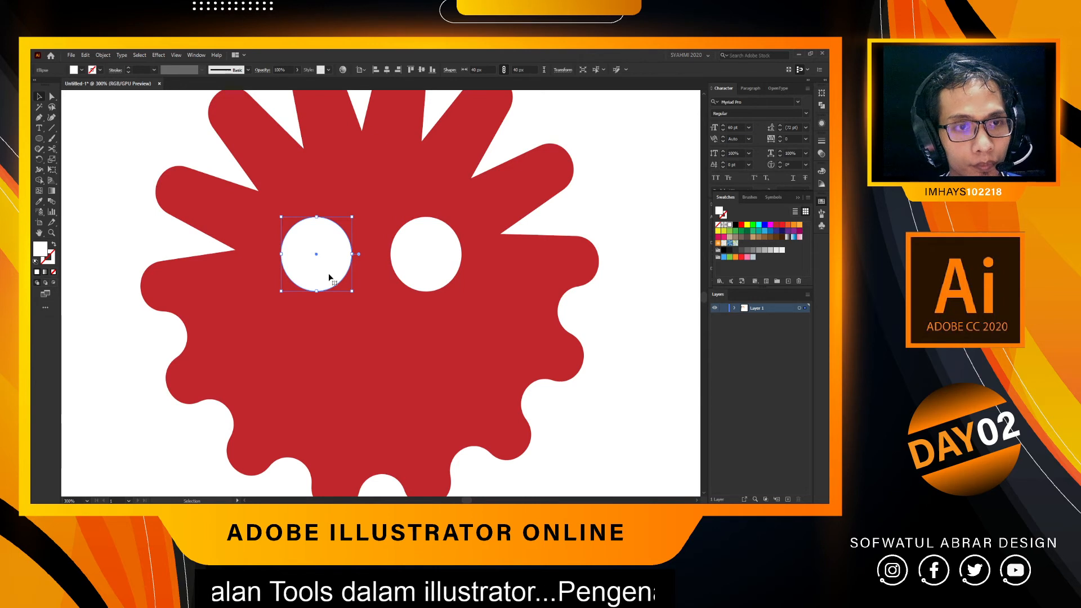
key(a)
key(v)
drag(316, 218, 439, 274)
click(735, 225)
click(666, 208)
click(317, 272)
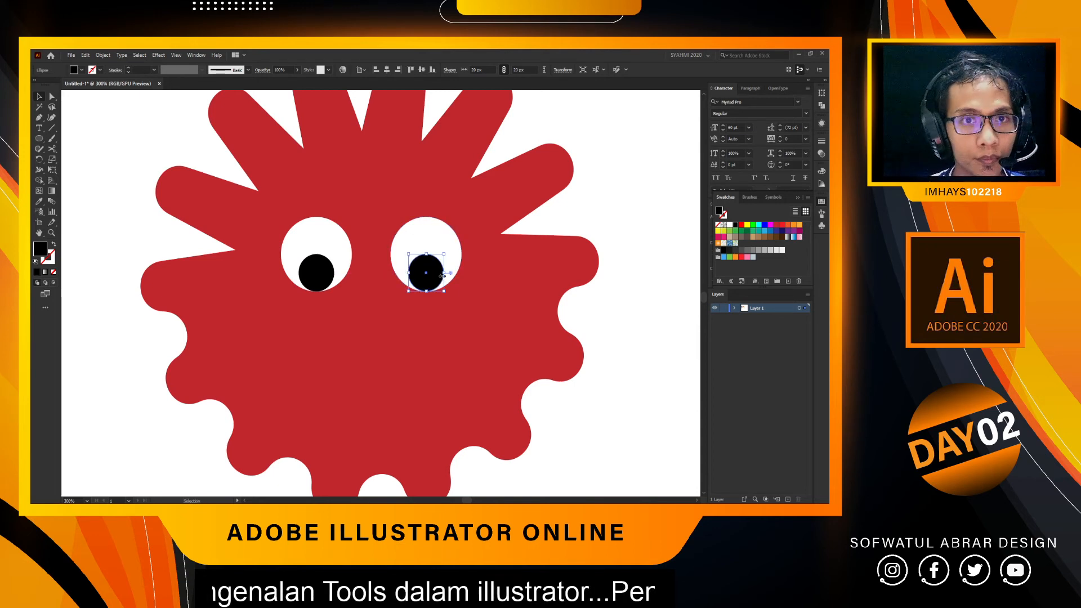
click(603, 242)
Select the red character with its eyes and enlarge it proportionally from the centre.
scroll(607, 242, down, 2)
scroll(607, 243, down, 3)
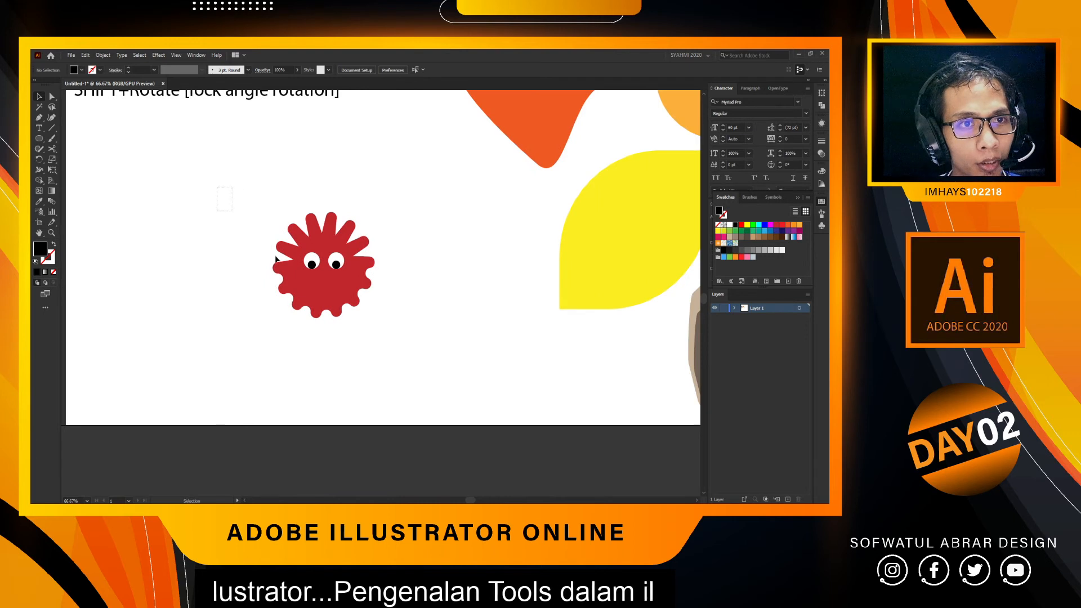
drag(231, 213, 417, 360)
drag(325, 212, 326, 176)
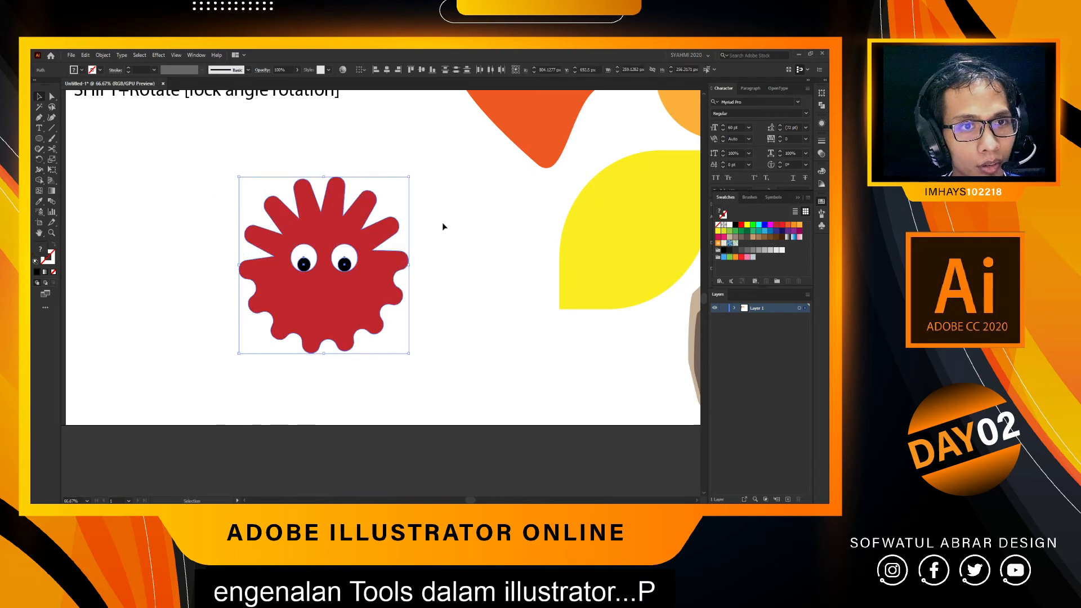
click(442, 242)
Fill the light orange teardrop with light blue.
scroll(428, 270, right, 2)
scroll(394, 273, down, 2)
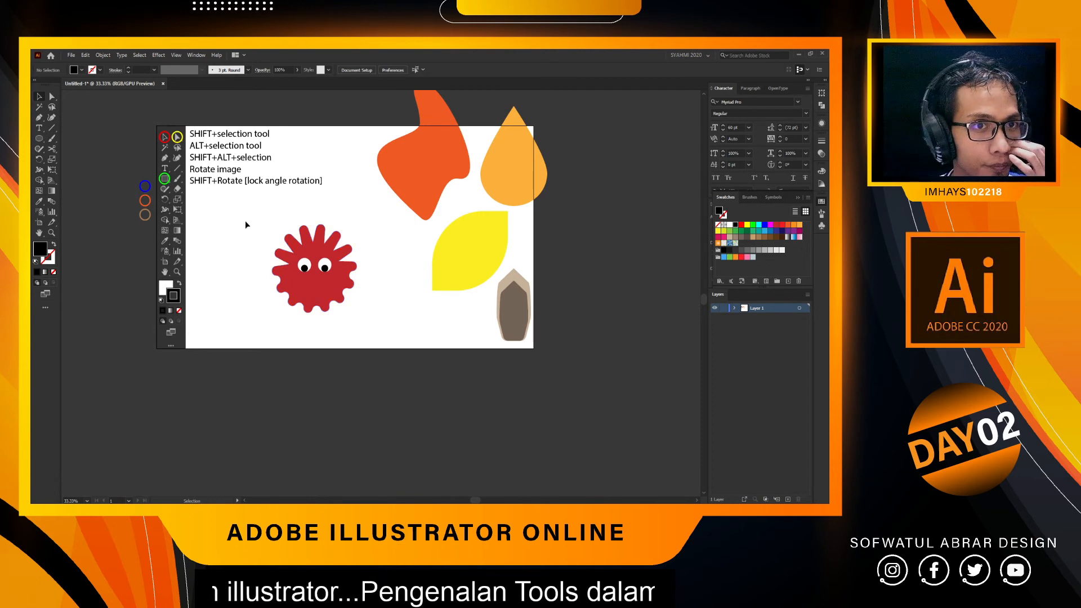
click(39, 139)
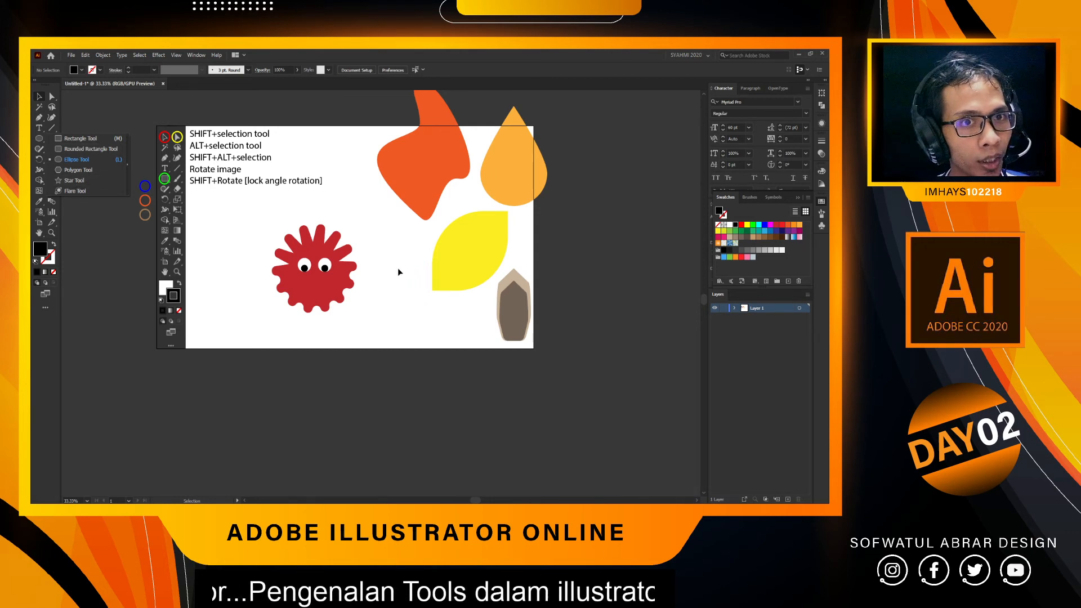
drag(502, 201, 524, 185)
click(765, 231)
click(586, 202)
scroll(526, 239, up, 3)
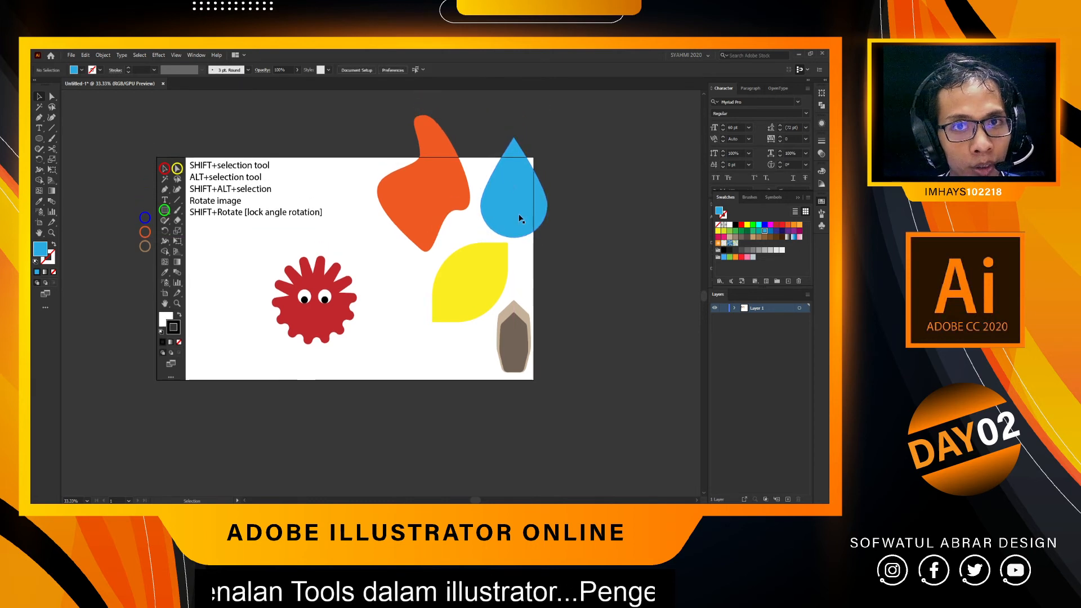
Move the red character to the left below the notes and place the orange shape beside it.
click(520, 218)
click(316, 304)
drag(315, 304, 256, 282)
drag(411, 211, 337, 288)
scroll(158, 204, up, 2)
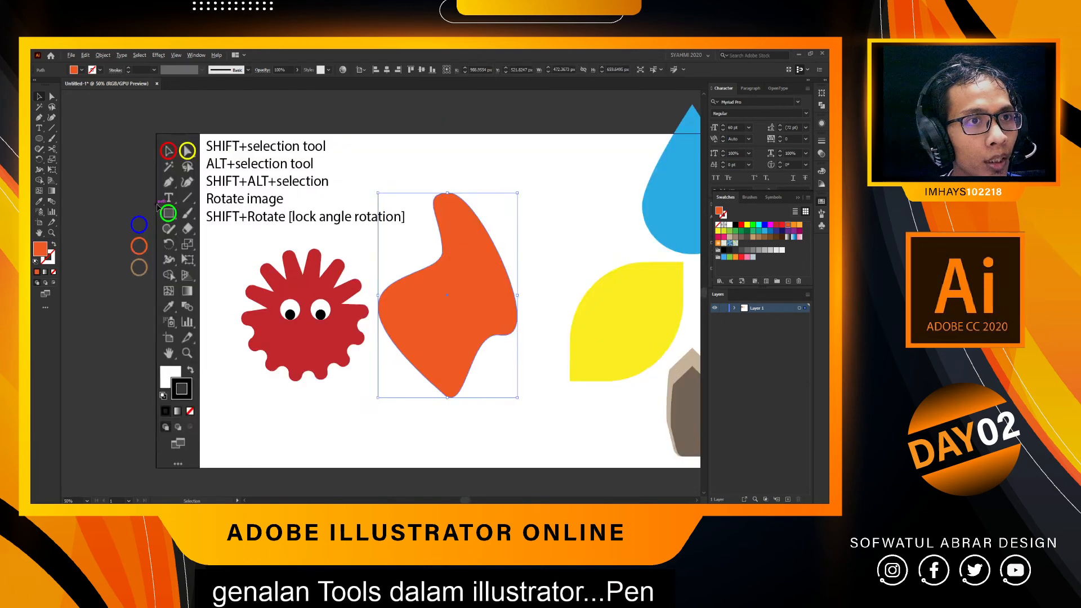
scroll(158, 204, right, 1)
click(114, 185)
scroll(114, 185, down, 2)
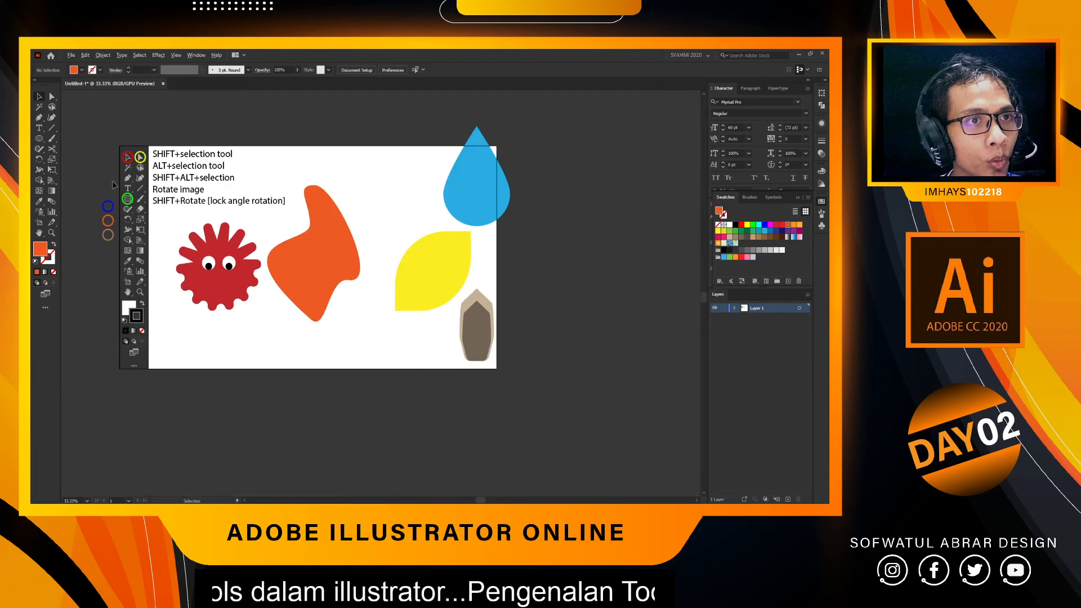
Move the blue ring farther from the artboard and place the orange ring around the Magic Wand icon in the toolbox picture.
scroll(114, 194, up, 3)
scroll(116, 205, up, 2)
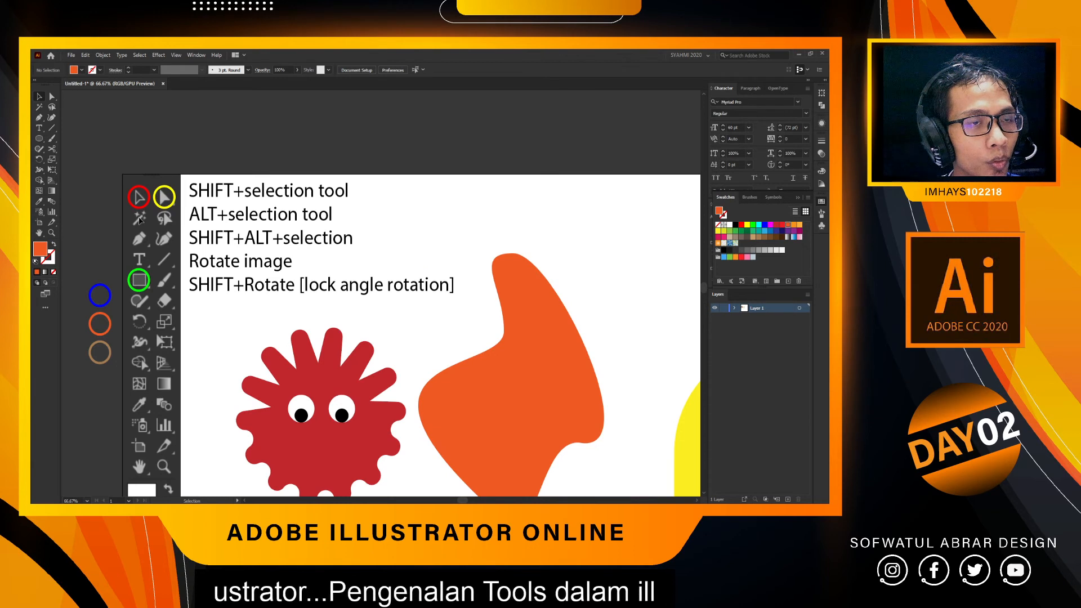
scroll(152, 203, down, 1)
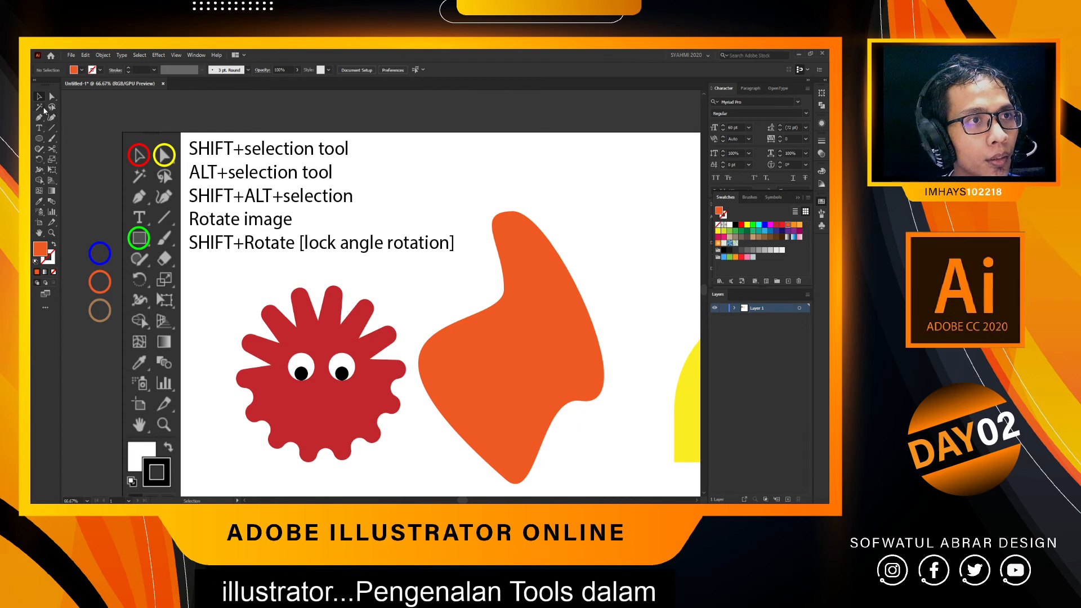
drag(105, 254, 85, 207)
drag(106, 274, 145, 168)
click(98, 174)
scroll(99, 175, down, 2)
scroll(228, 243, right, 1)
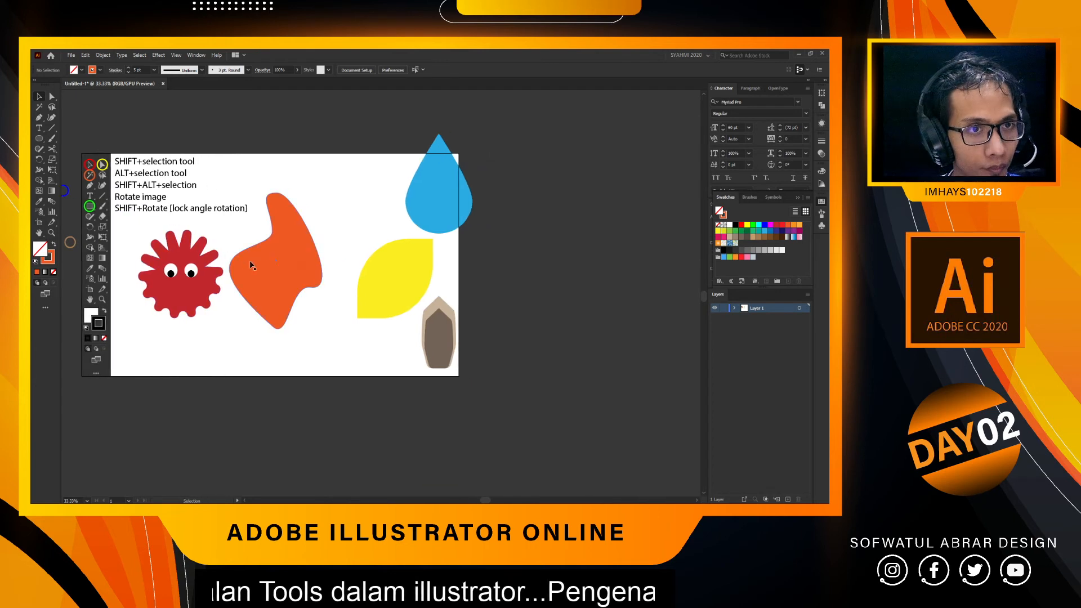
Move the orange shape up and duplicate it several times in overlapping positions across the middle of the artboard.
drag(271, 269, 302, 201)
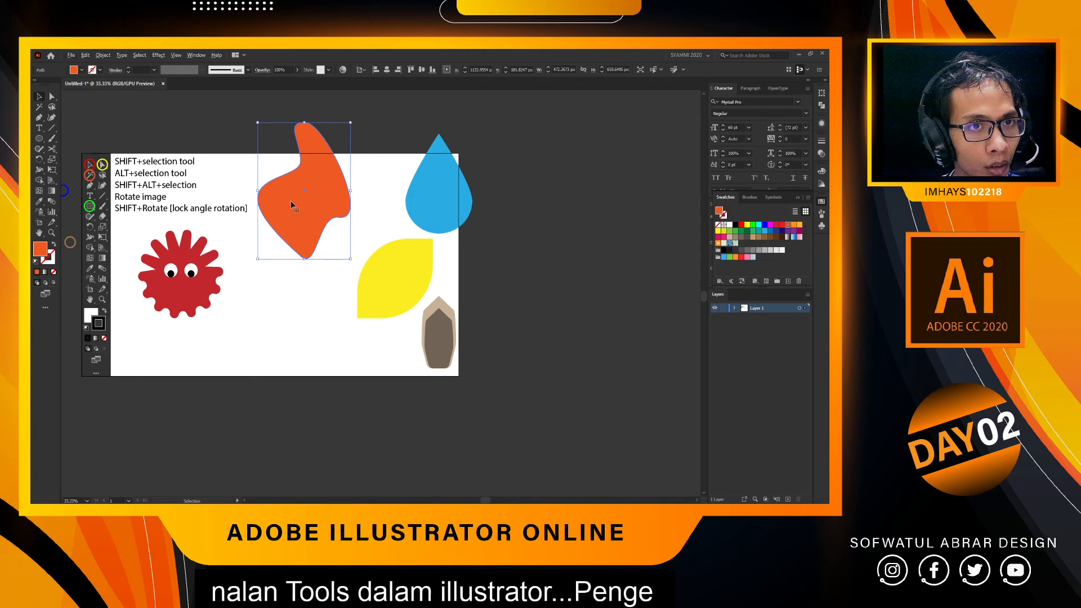
drag(287, 209, 309, 202)
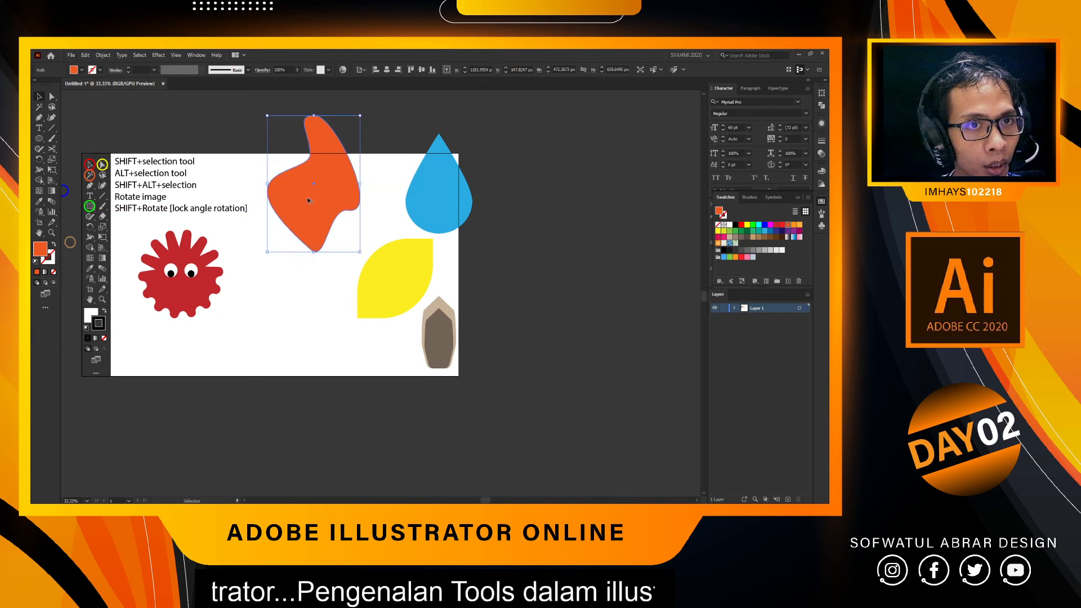
drag(308, 200, 234, 281)
drag(234, 280, 325, 279)
drag(324, 280, 296, 325)
drag(300, 319, 374, 269)
Duplicate the yellow leaf and the blue teardrop several times so the copies overlap the other shapes.
drag(375, 281, 361, 311)
drag(415, 257, 453, 286)
drag(442, 192, 336, 195)
drag(336, 196, 452, 292)
drag(453, 292, 372, 307)
drag(384, 234, 387, 183)
drag(386, 183, 254, 210)
click(513, 259)
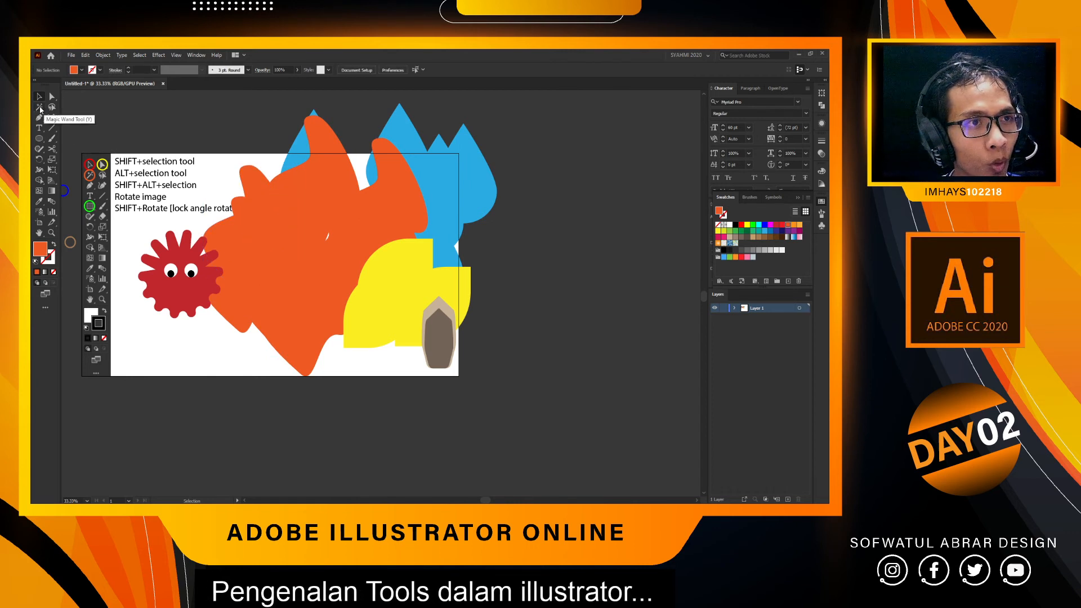
Open the Magic Wand options and move them clear of the toolbox picture.
click(39, 107)
key(b)
key(v)
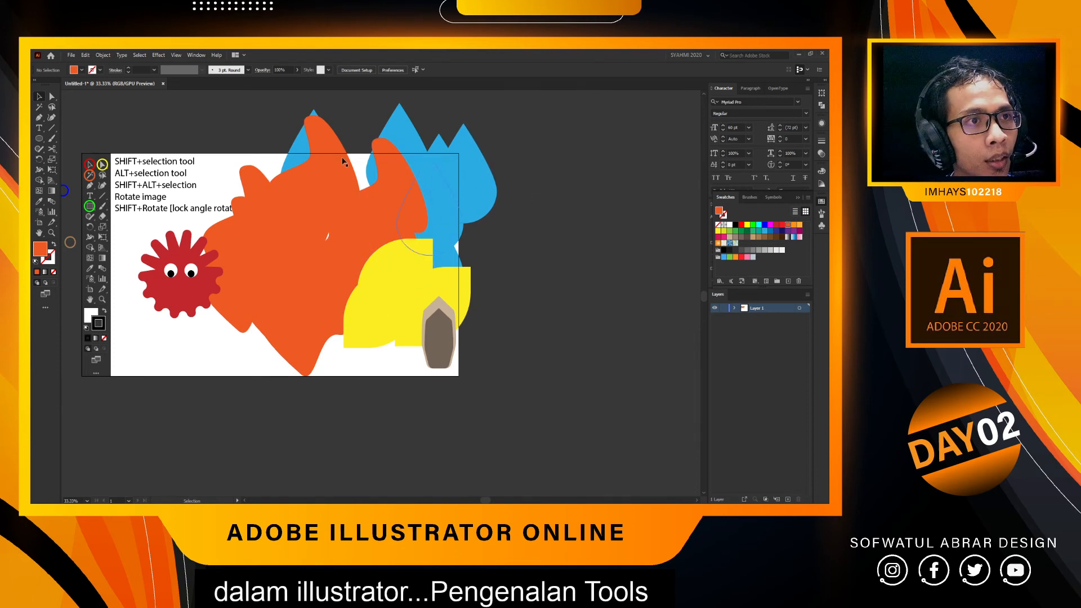
double_click(40, 107)
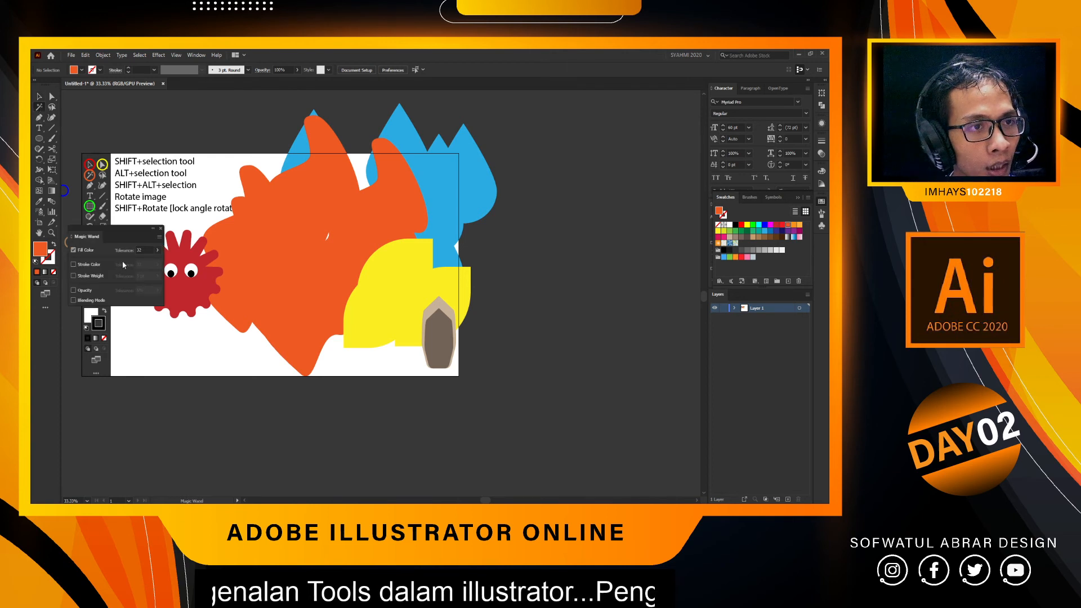
drag(119, 234, 169, 267)
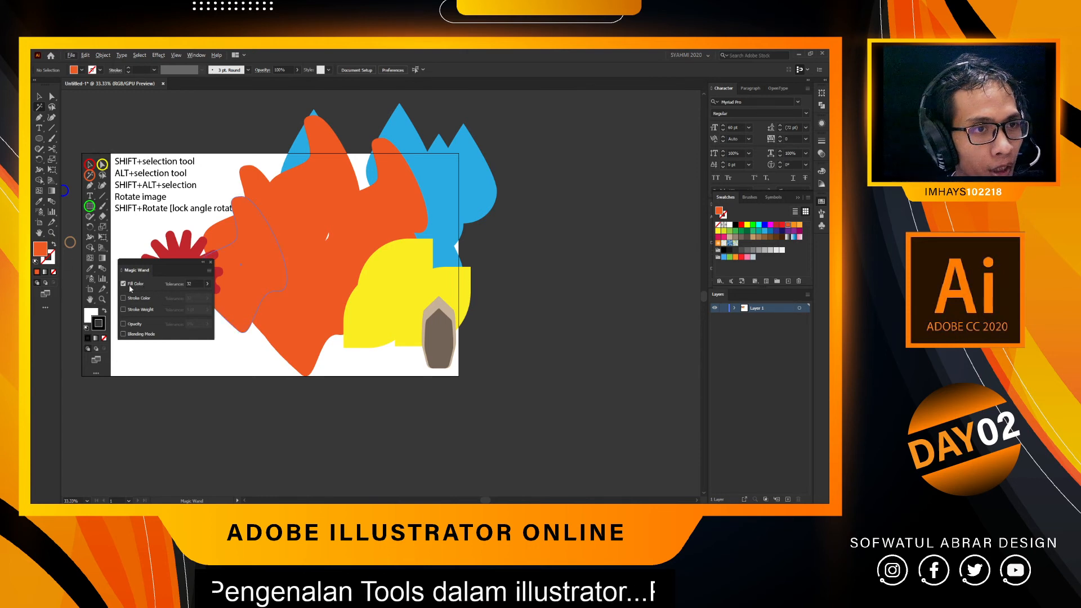
Close the Magic Wand options, try selecting and moving every shape matching the orange fill, undo the move and deselect everything.
click(211, 263)
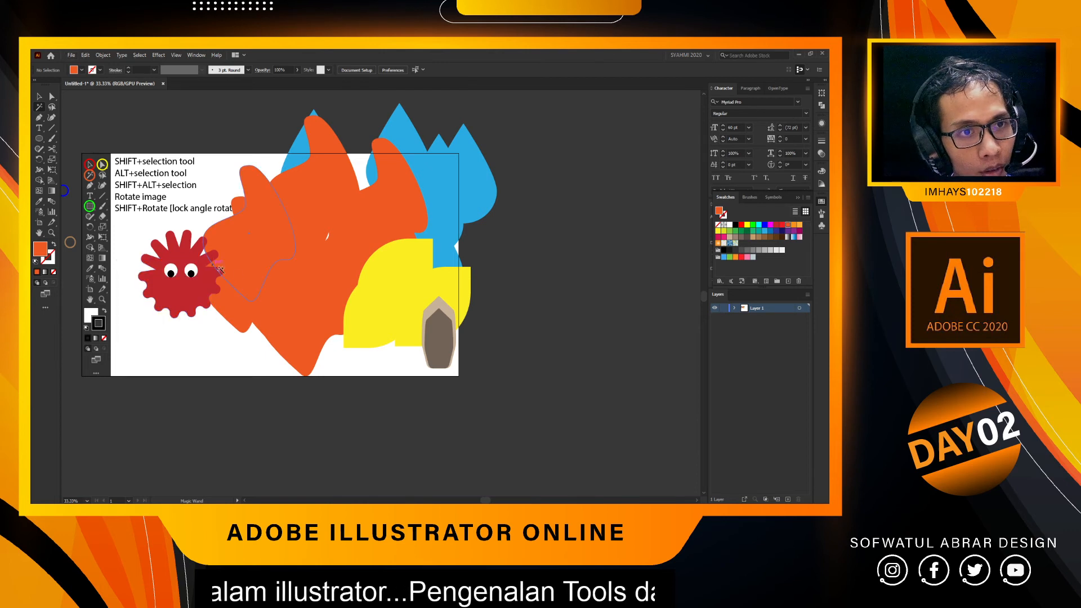
click(261, 237)
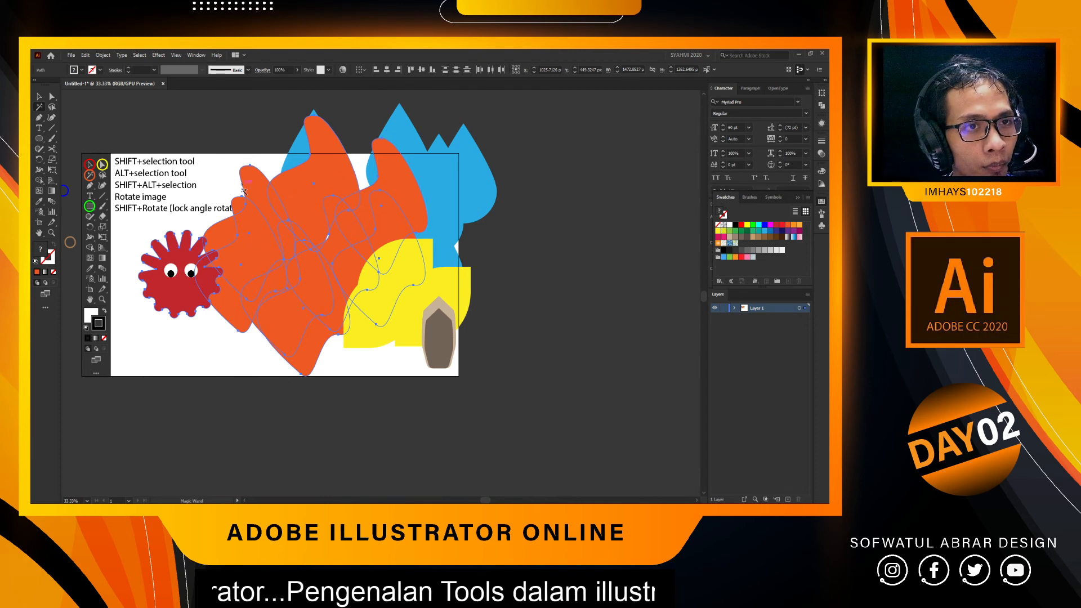
key(v)
drag(259, 226, 296, 226)
key(ctrl+z)
click(196, 358)
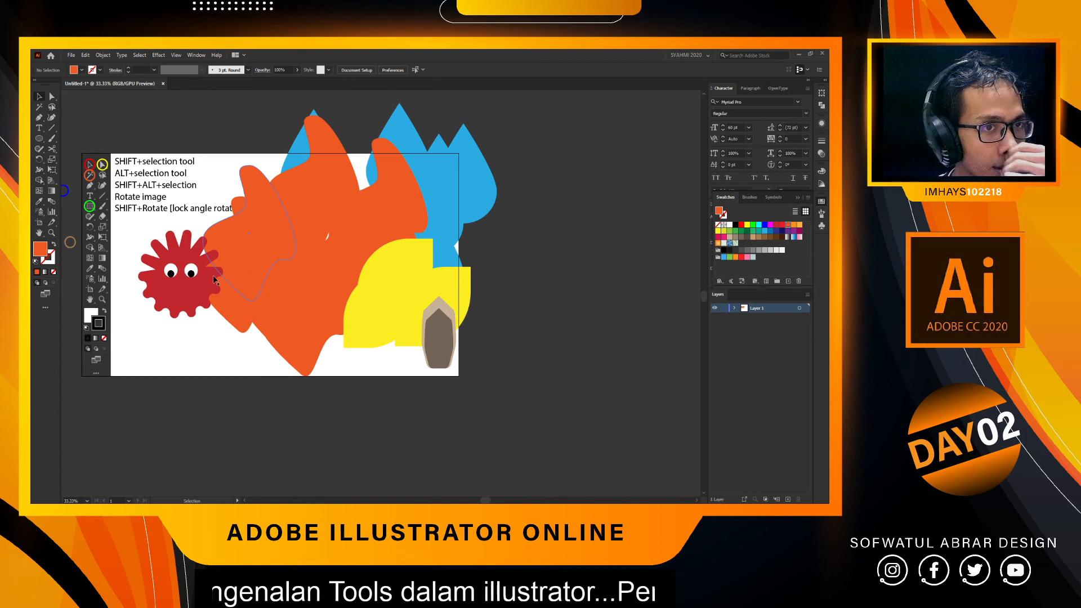
Set the Magic Wand's fill color tolerance to 5 and close its options.
alt+scroll(187, 271, up, 1)
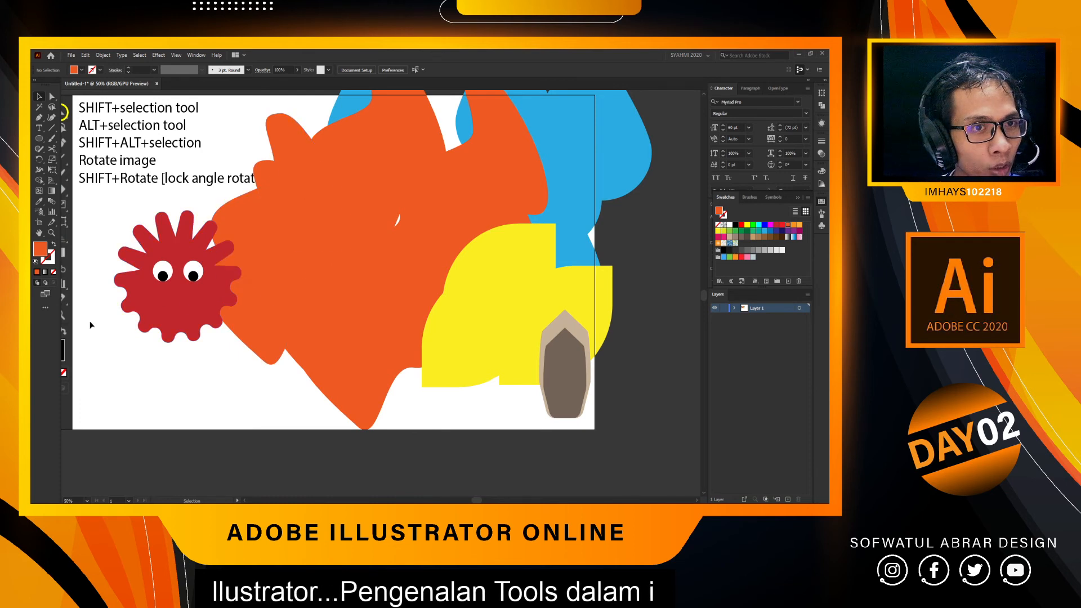
click(256, 241)
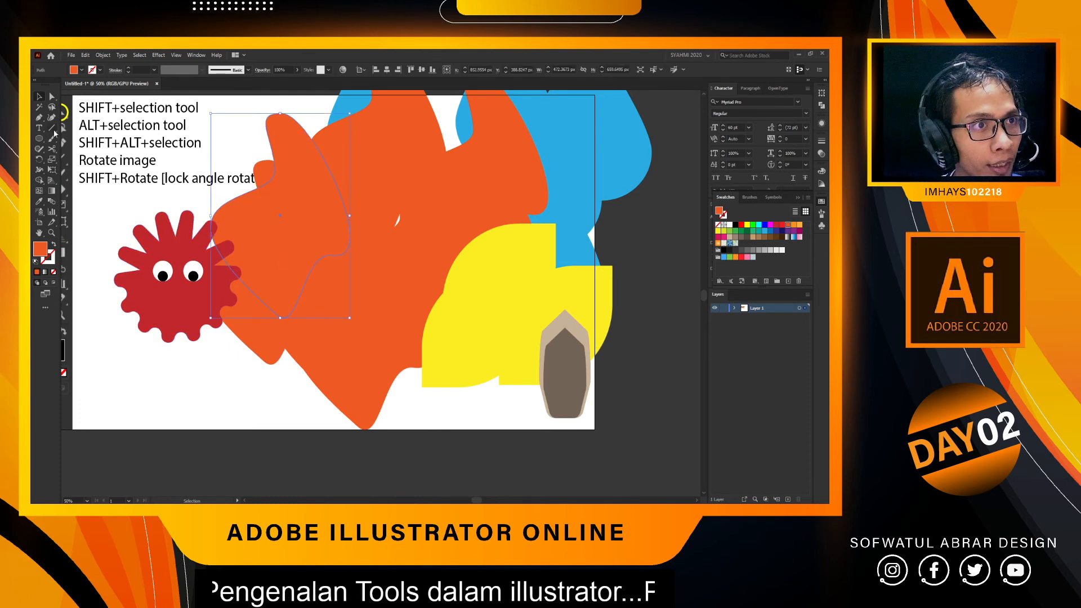
double_click(40, 107)
click(197, 283)
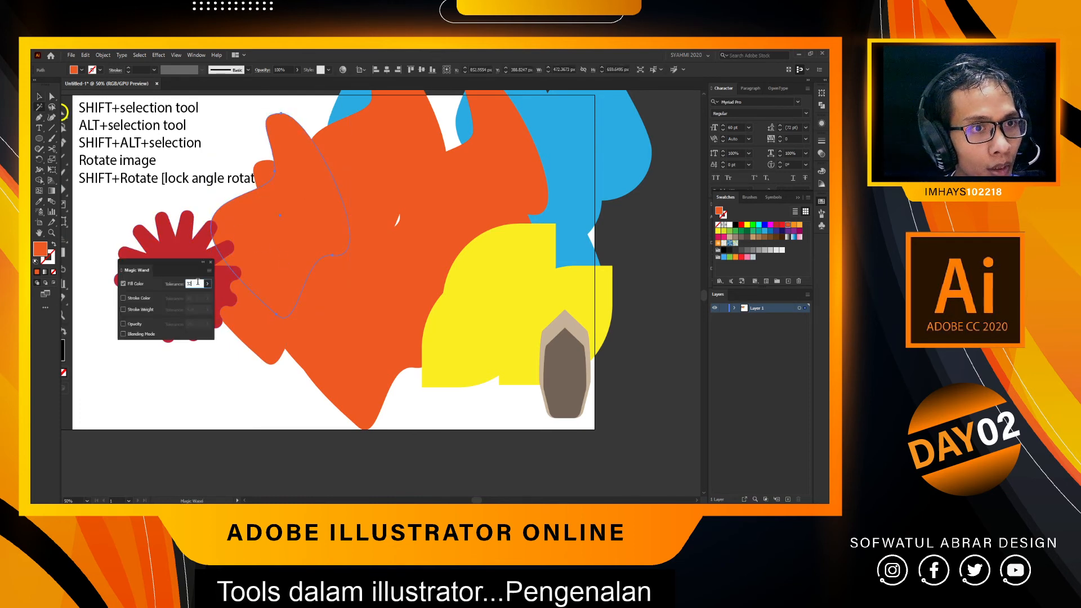
text(5)
key(Return)
key(alt+Tab)
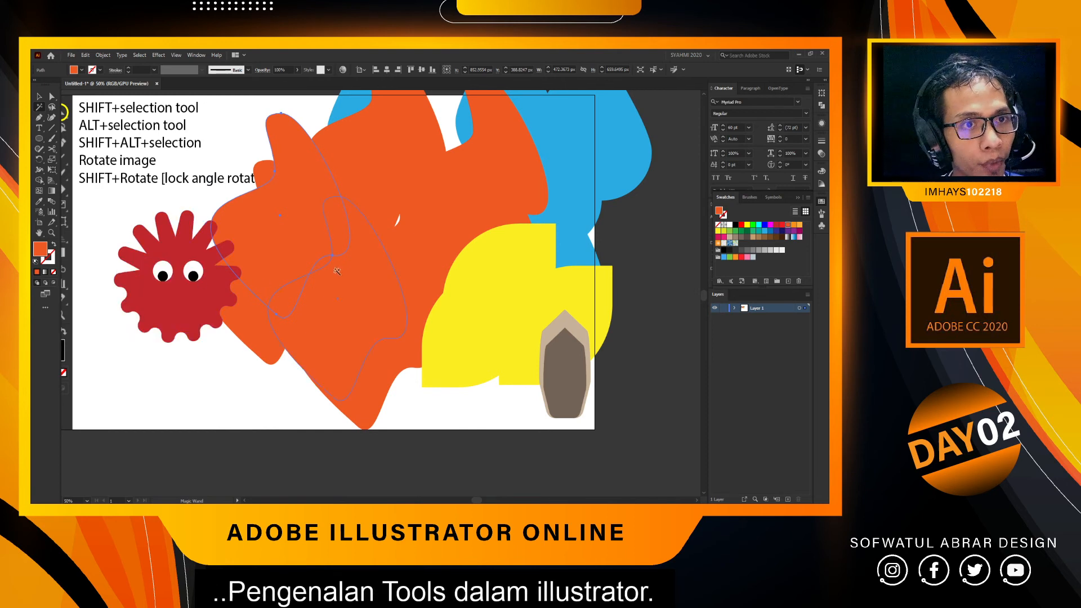
Select all the orange shapes with the Magic Wand, move them off the right side of the artboard and deselect them.
scroll(294, 236, up, 2)
click(301, 285)
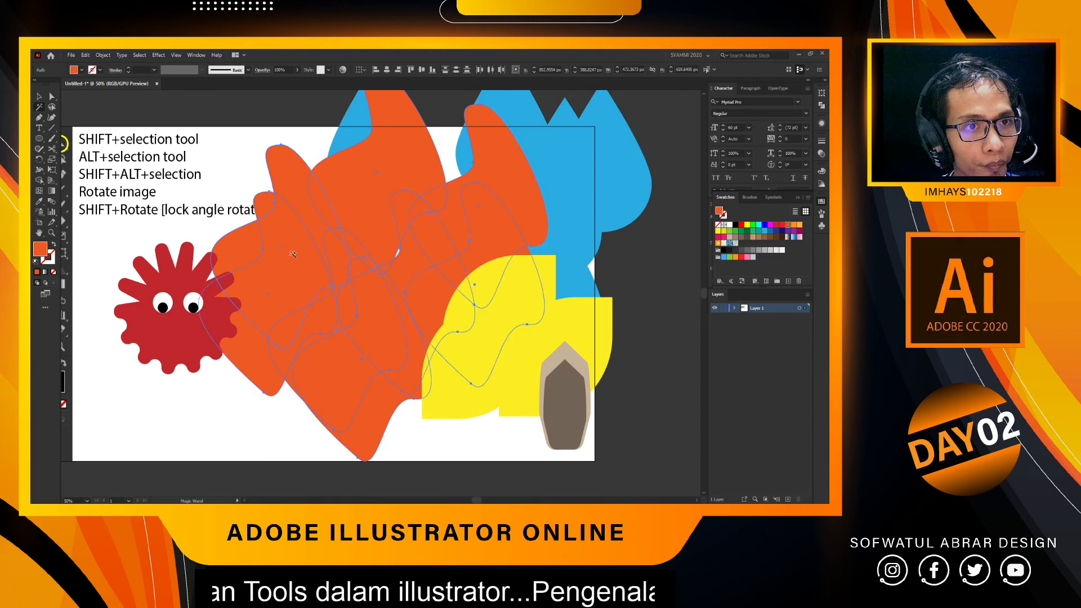
key(v)
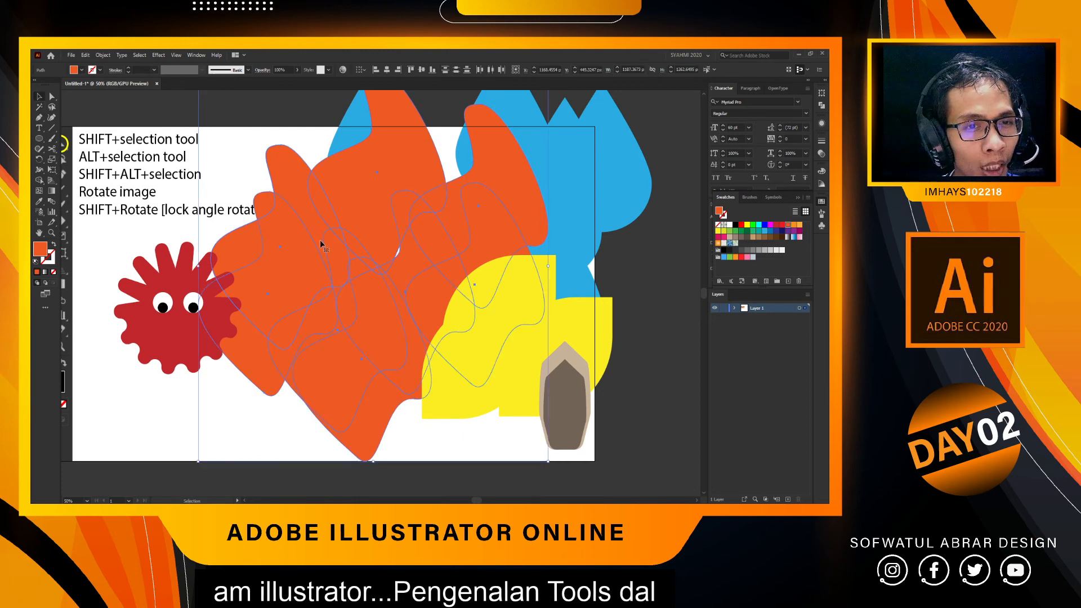
scroll(322, 243, down, 2)
scroll(322, 243, left, 1)
scroll(322, 243, right, 2)
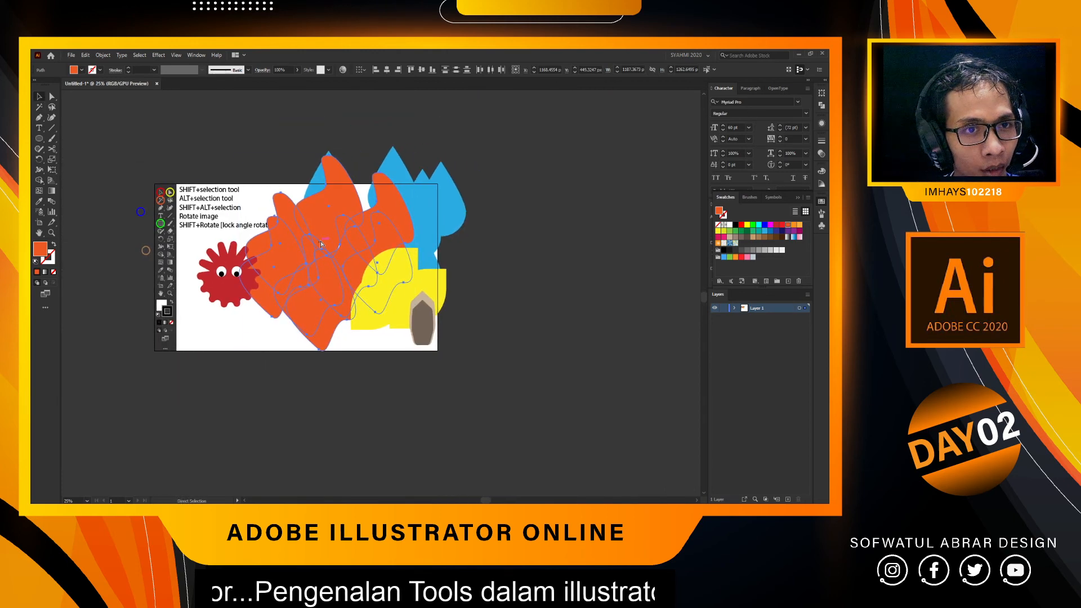
scroll(282, 270, up, 1)
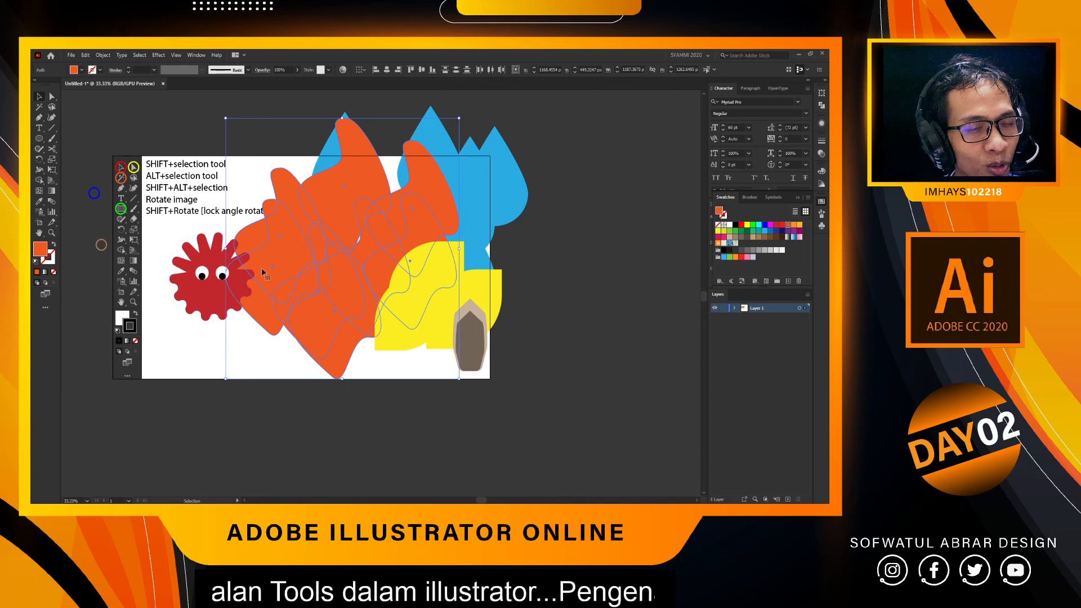
scroll(265, 274, up, 1)
scroll(239, 303, up, 1)
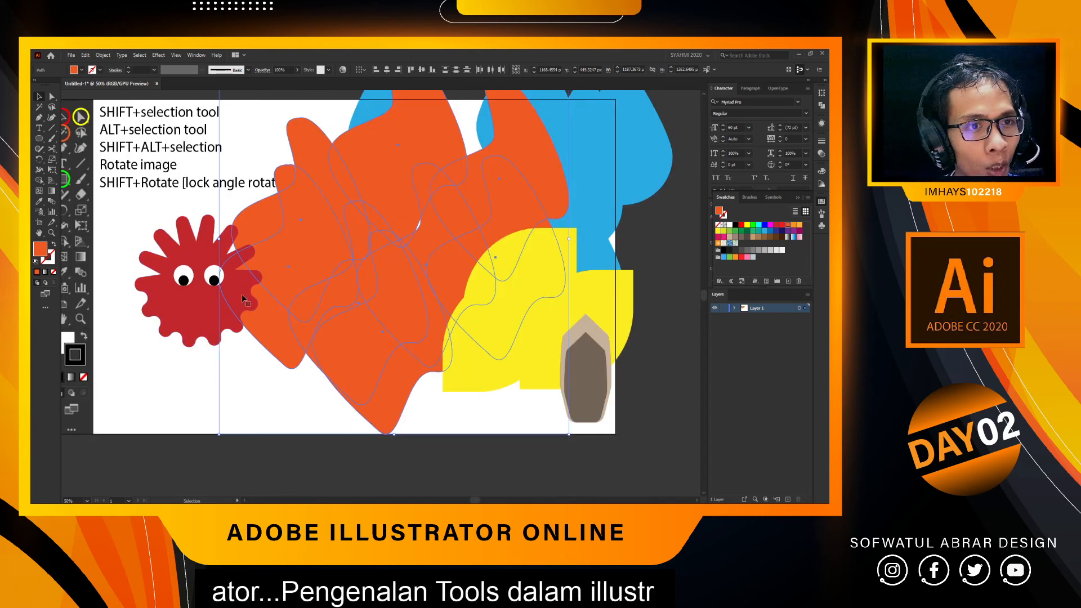
scroll(347, 262, down, 1)
scroll(347, 261, right, 6)
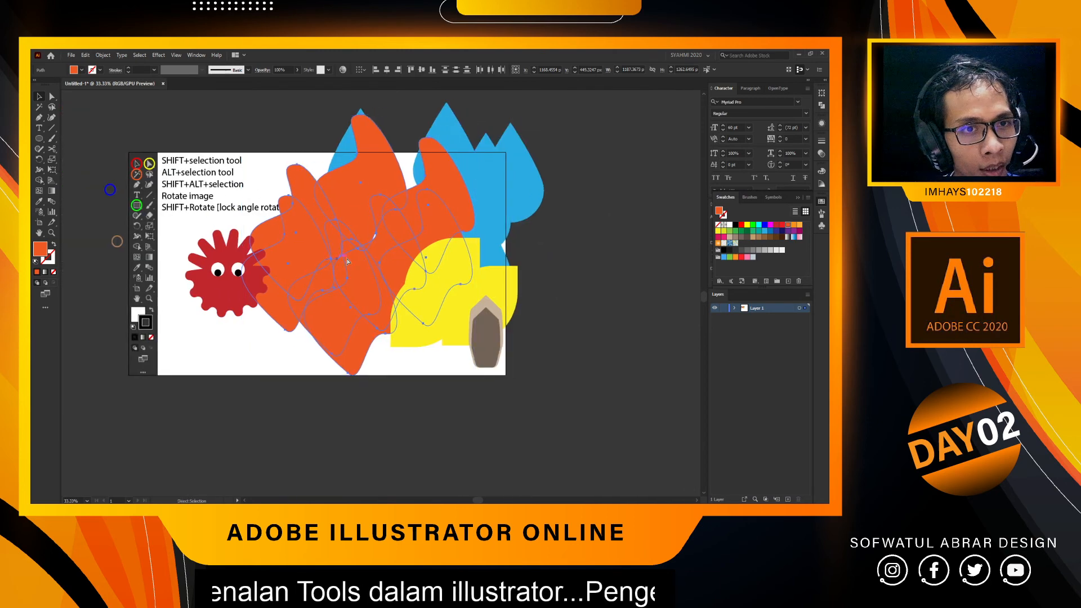
scroll(265, 246, down, 2)
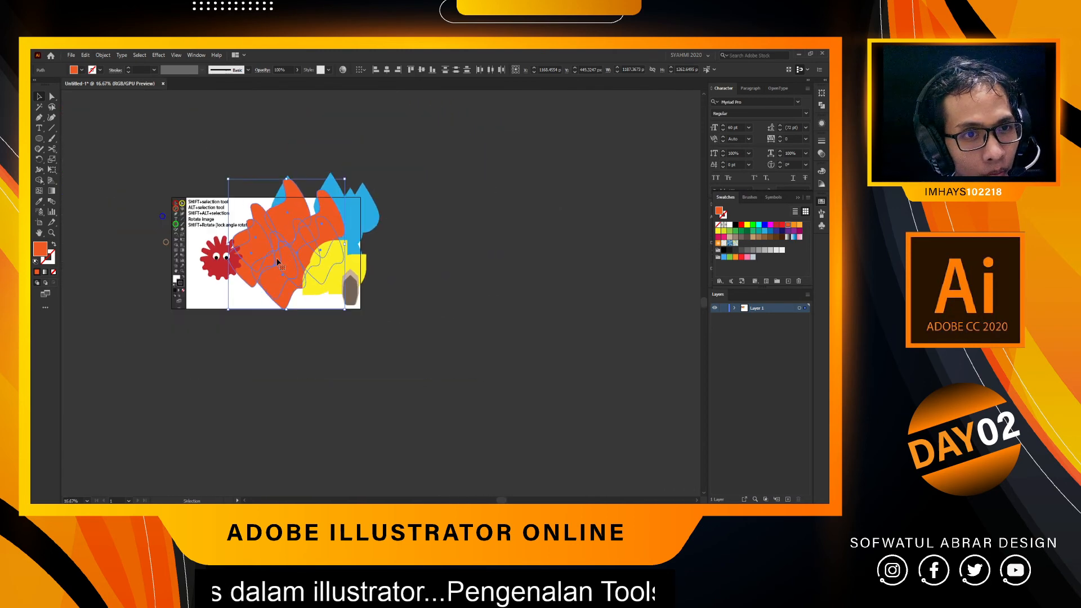
scroll(237, 267, up, 1)
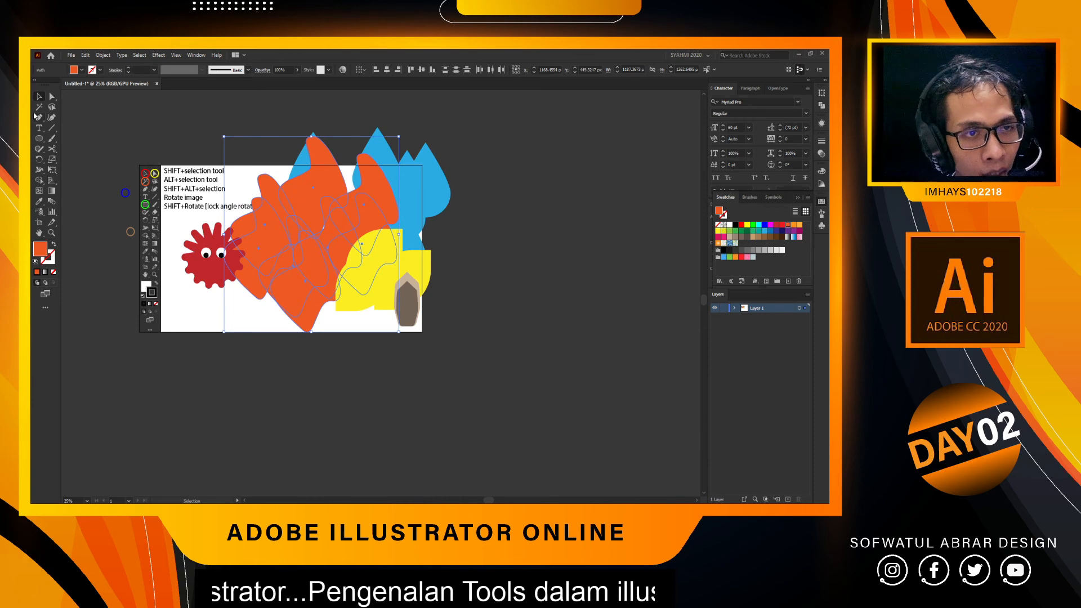
drag(305, 237, 549, 245)
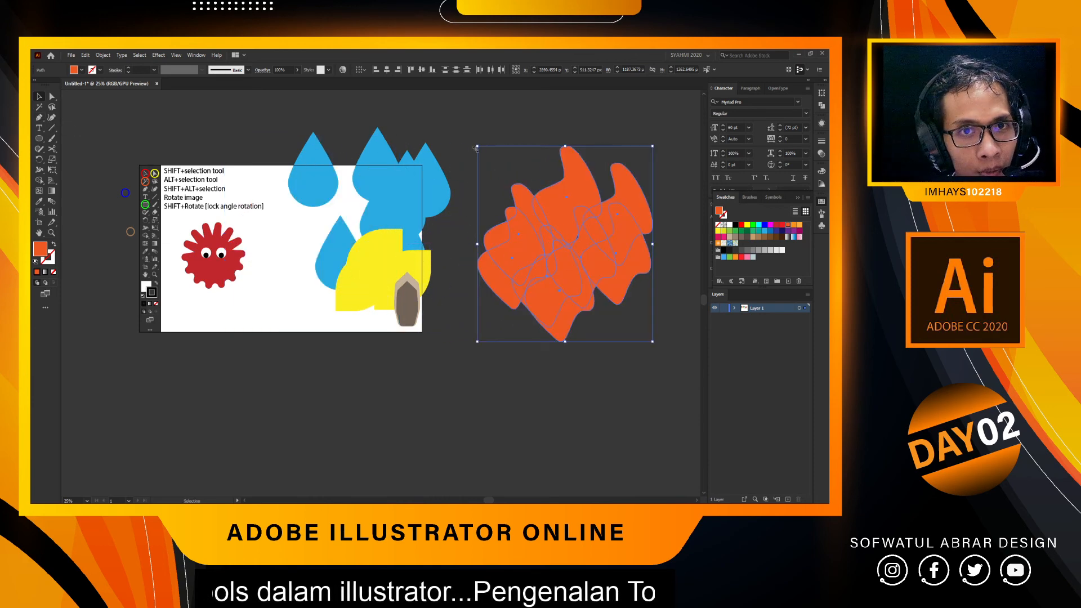
scroll(445, 174, up, 2)
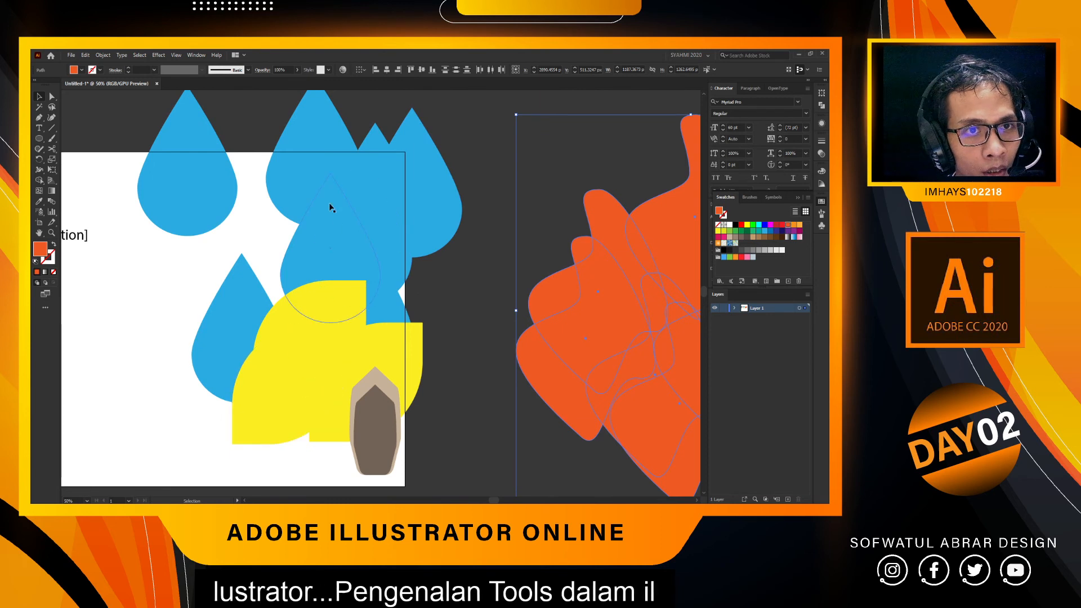
click(467, 227)
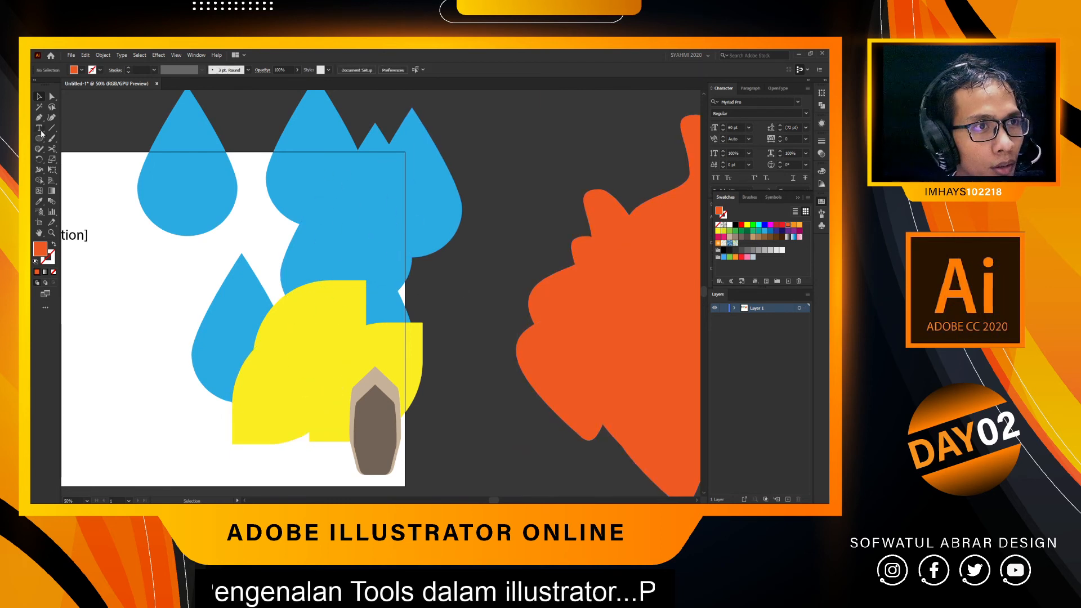
Reopen the Magic Wand options, check the fill color tolerance and close them.
click(39, 108)
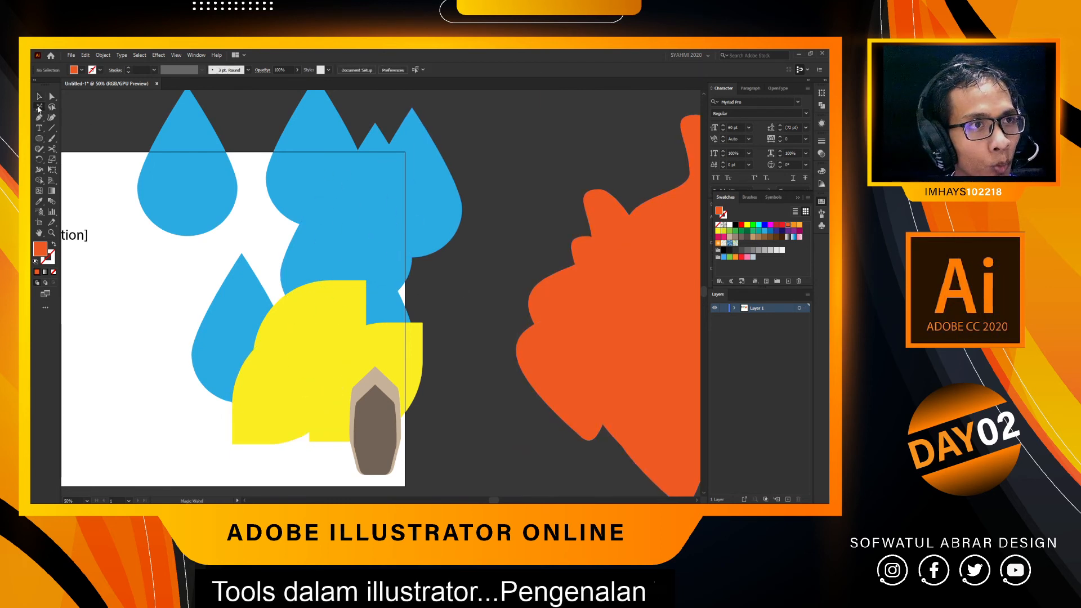
double_click(39, 108)
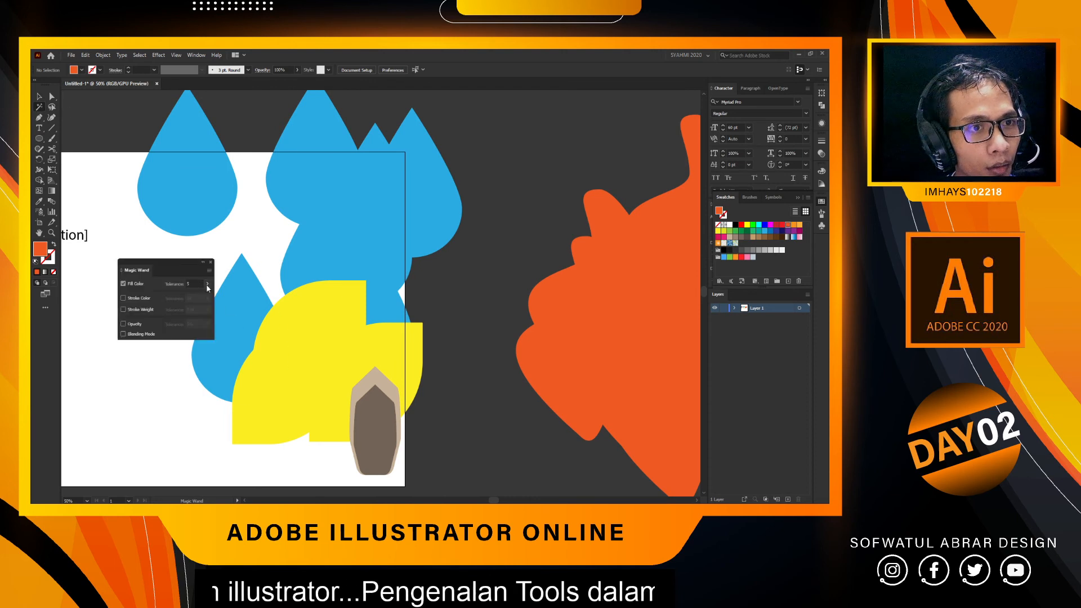
click(196, 283)
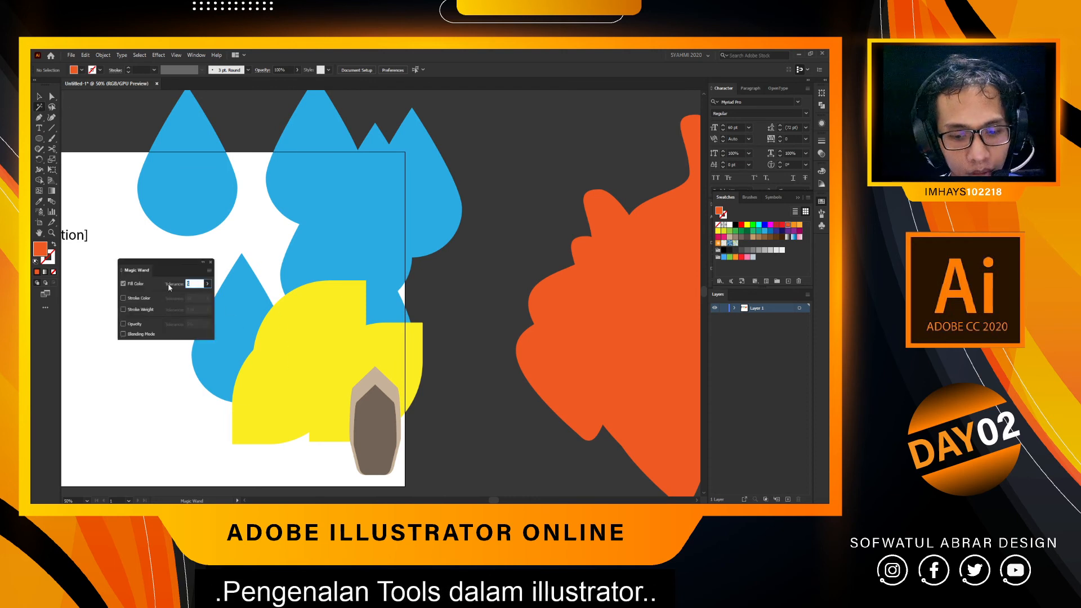
click(211, 263)
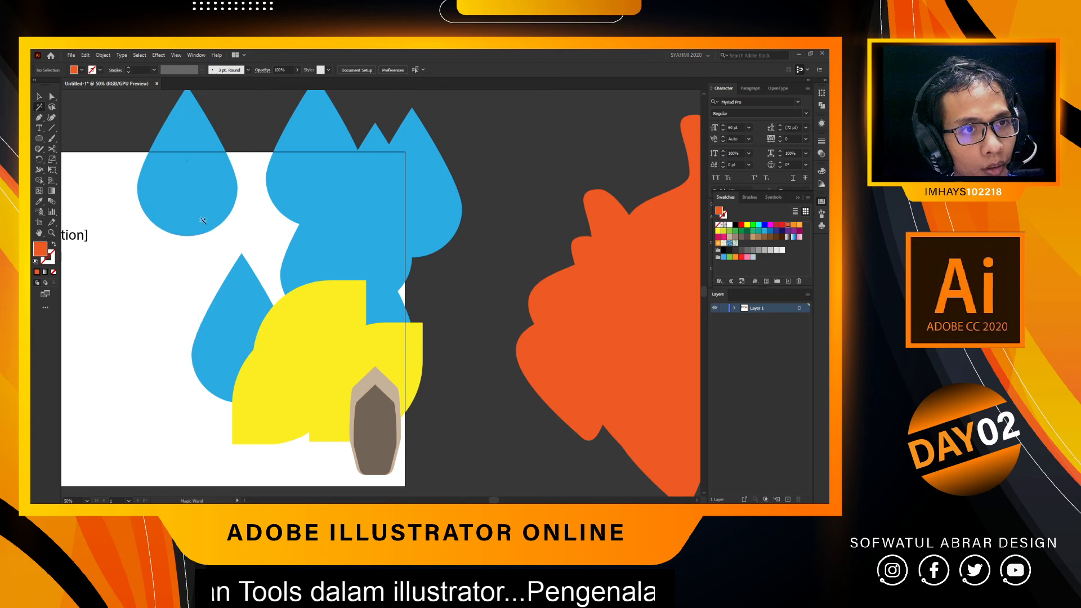
Select all the blue teardrops with the Magic Wand, move them up clear of the yellow leaves and deselect them.
click(203, 208)
key(v)
scroll(280, 220, down, 2)
scroll(280, 219, left, 3)
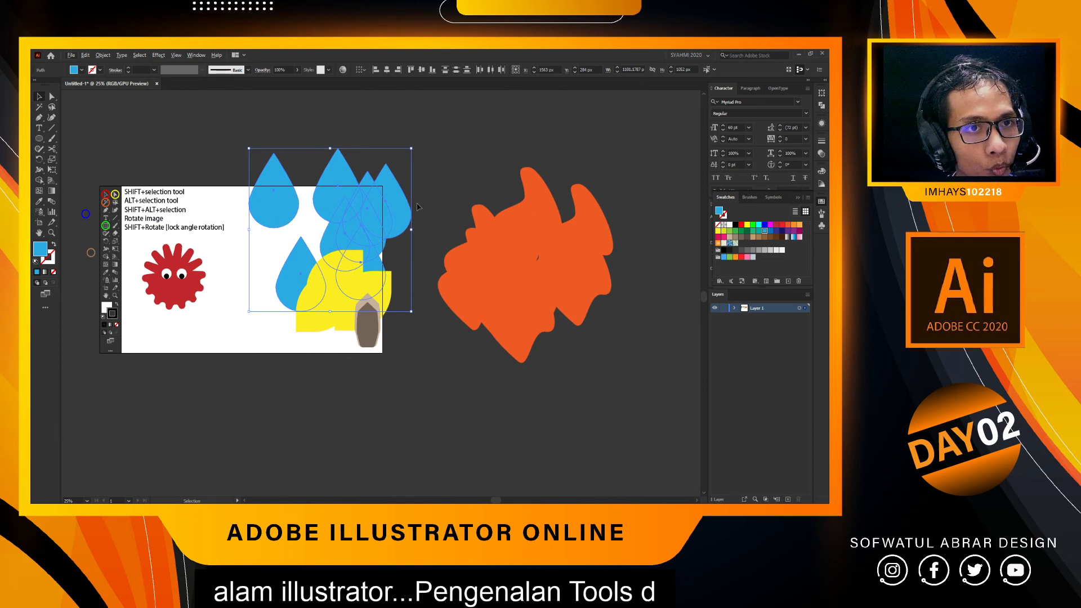
drag(263, 198, 278, 155)
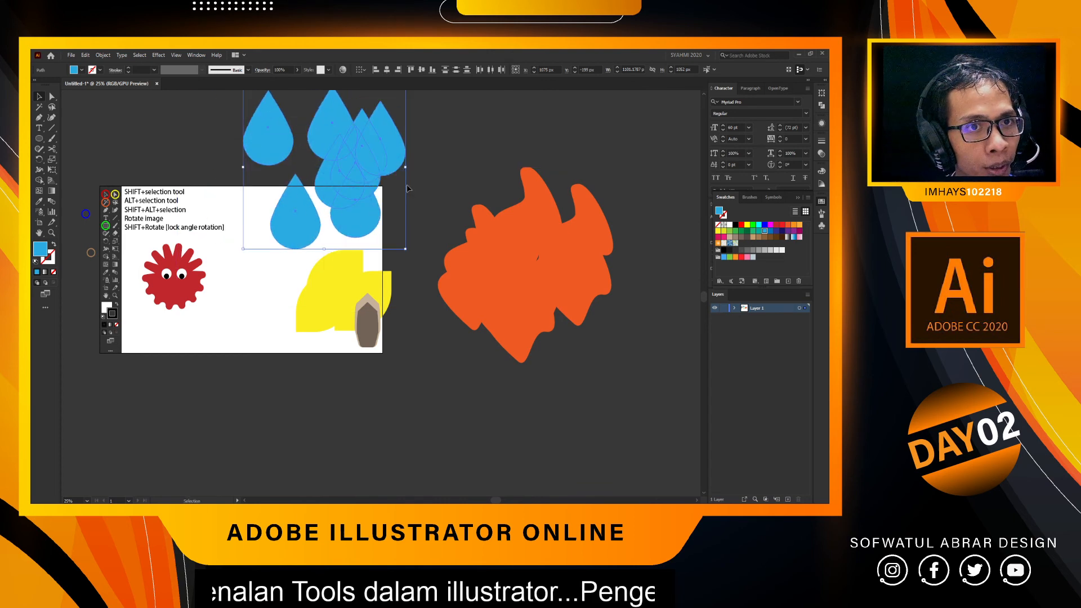
click(230, 248)
scroll(290, 247, left, 3)
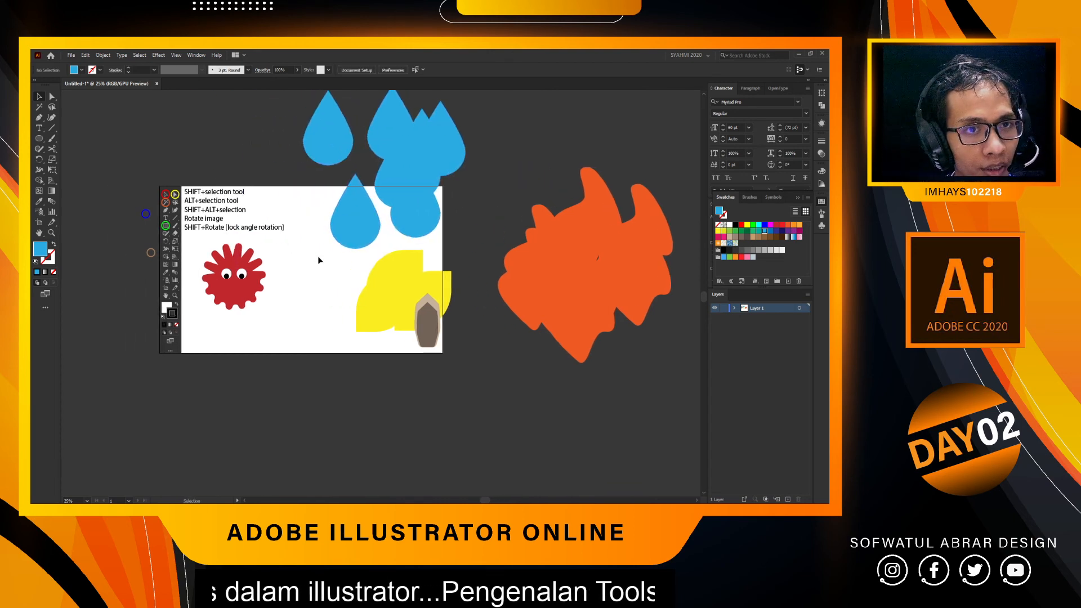
scroll(318, 257, up, 1)
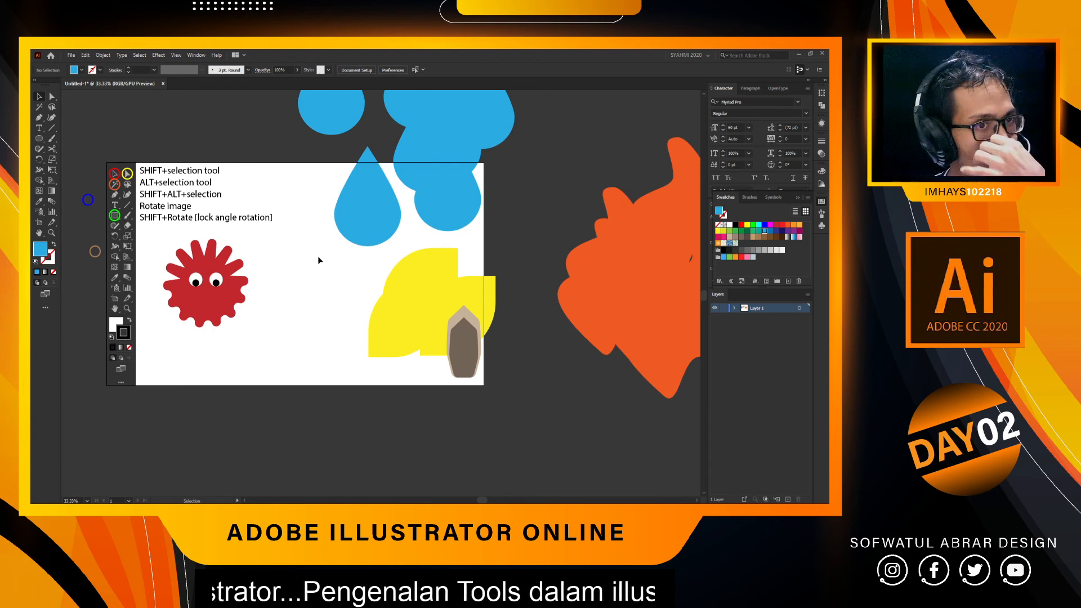
scroll(318, 260, down, 1)
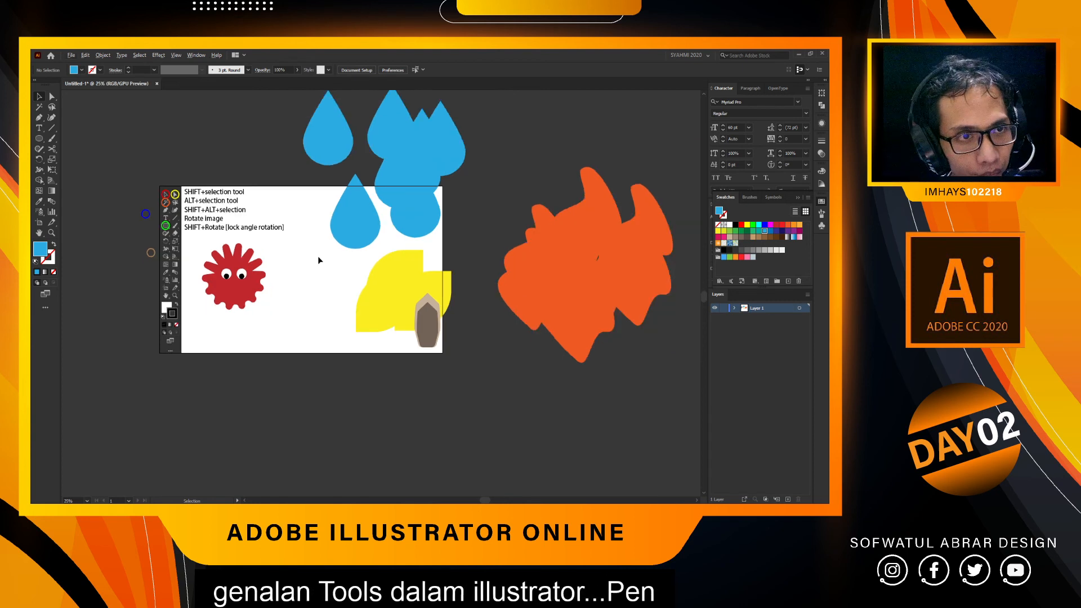
Duplicate the blue teardrops twice across the artboard and the orange shapes four times so the copies overlap, and clear the selection.
click(393, 154)
drag(393, 155, 362, 208)
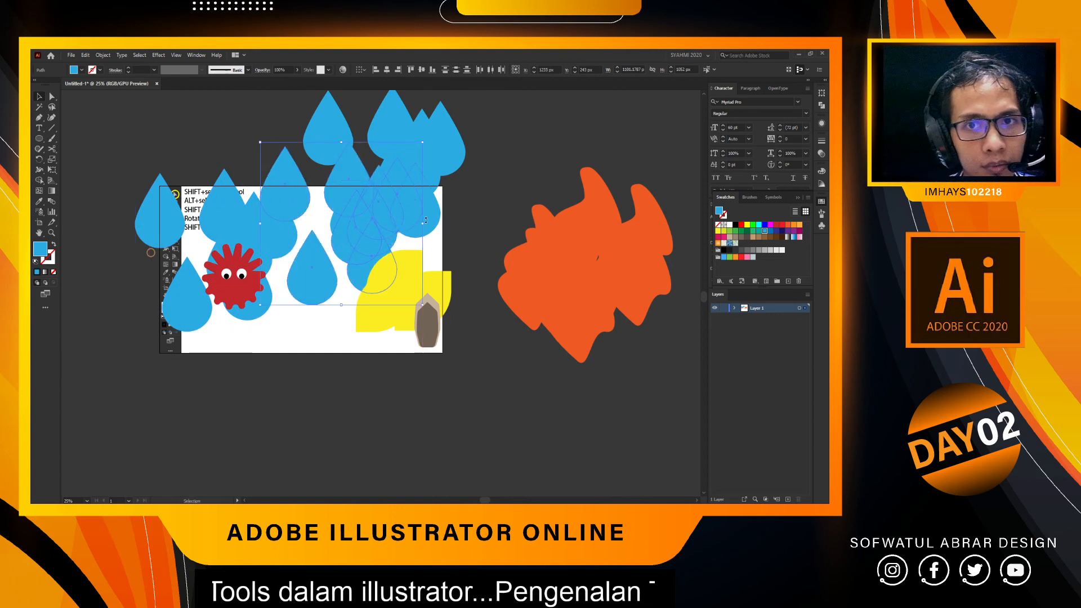
drag(563, 274, 414, 291)
drag(342, 300, 230, 354)
drag(246, 366, 220, 219)
drag(227, 222, 450, 210)
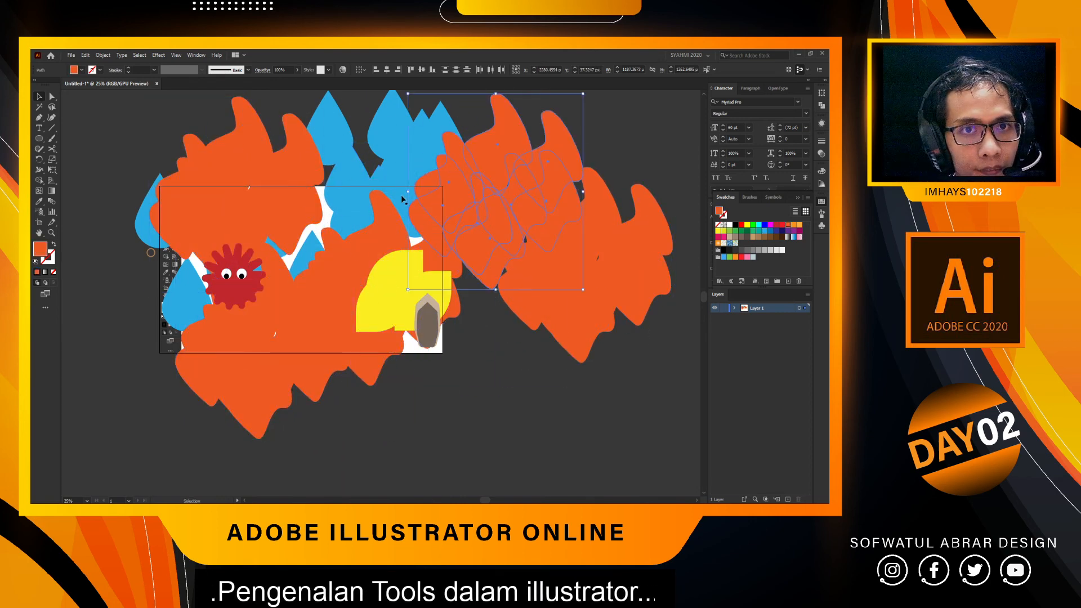
click(447, 212)
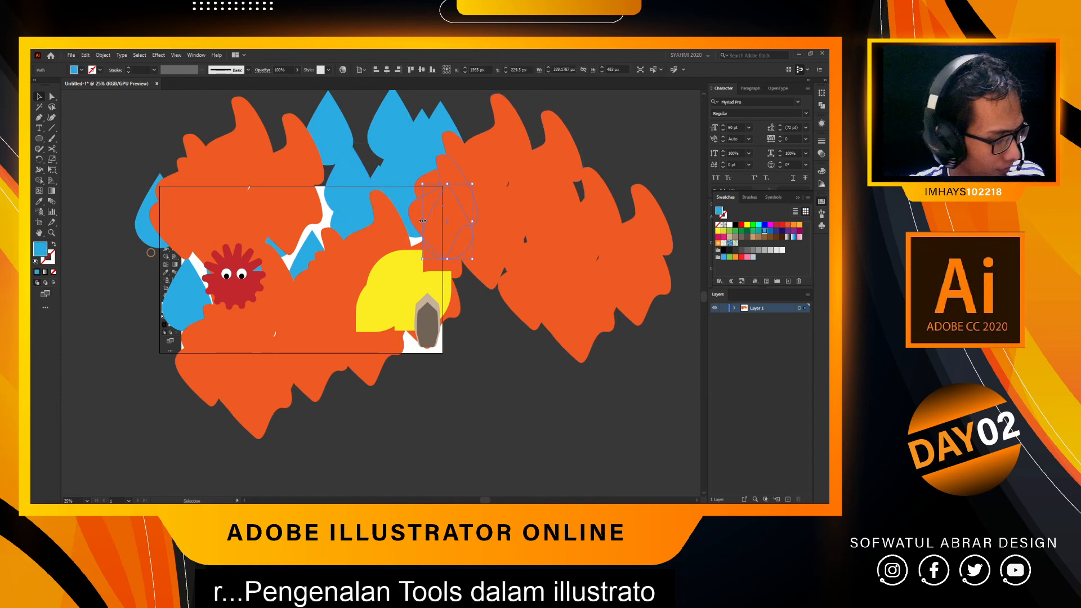
click(492, 379)
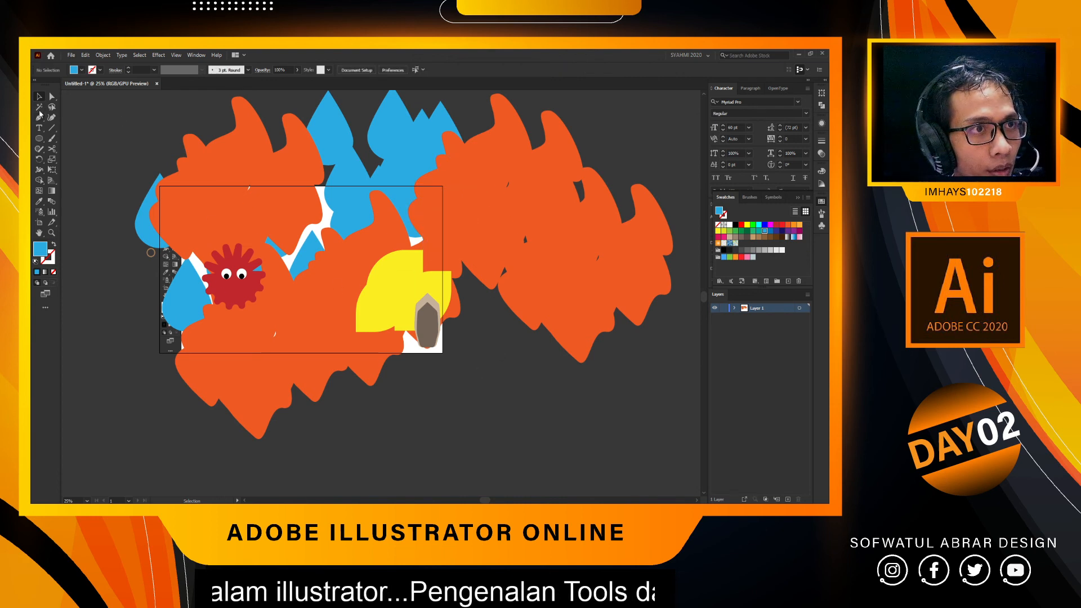
Select every orange shape by its matching fill with the Magic Wand and move them all off the artboard's left side.
click(600, 141)
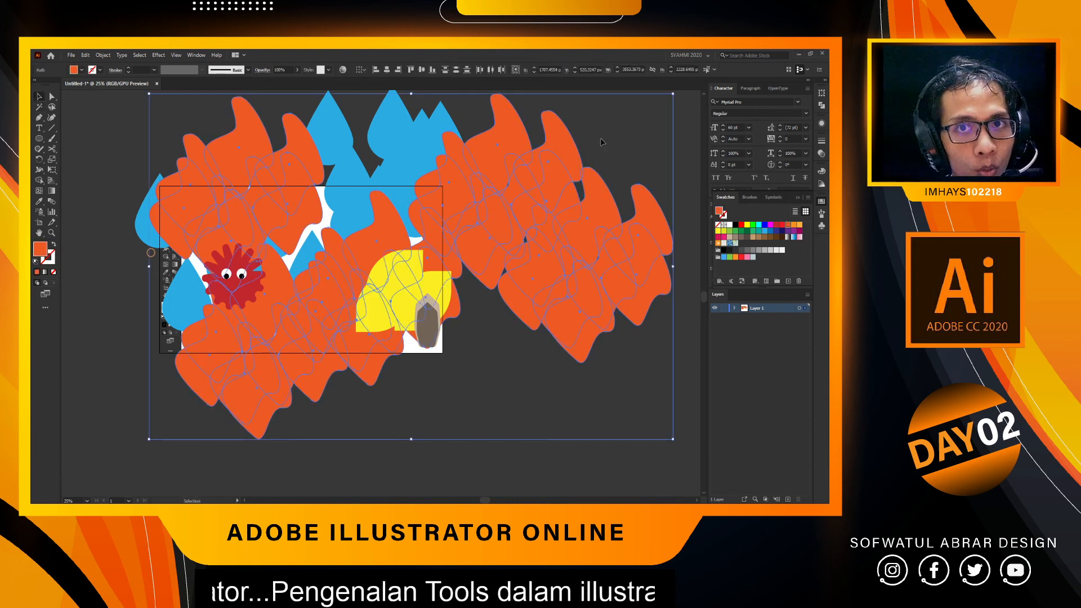
scroll(601, 142, down, 1)
drag(600, 142, 301, 186)
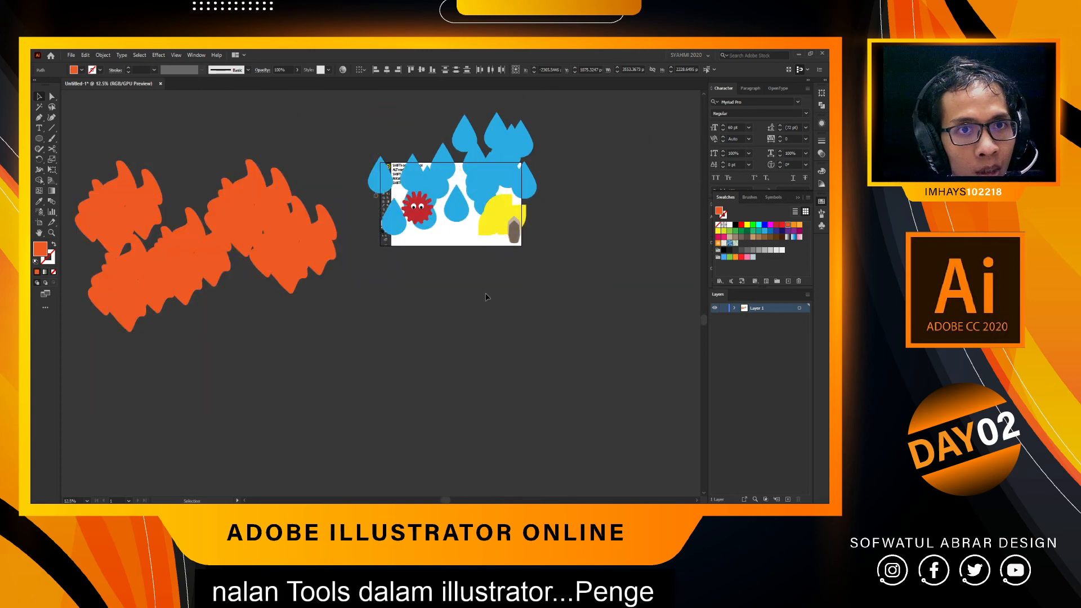
click(487, 299)
Select every blue teardrop by its matching fill with the Magic Wand and move them down over the artboard.
scroll(580, 165, up, 1)
scroll(109, 141, up, 1)
click(305, 163)
scroll(305, 163, down, 1)
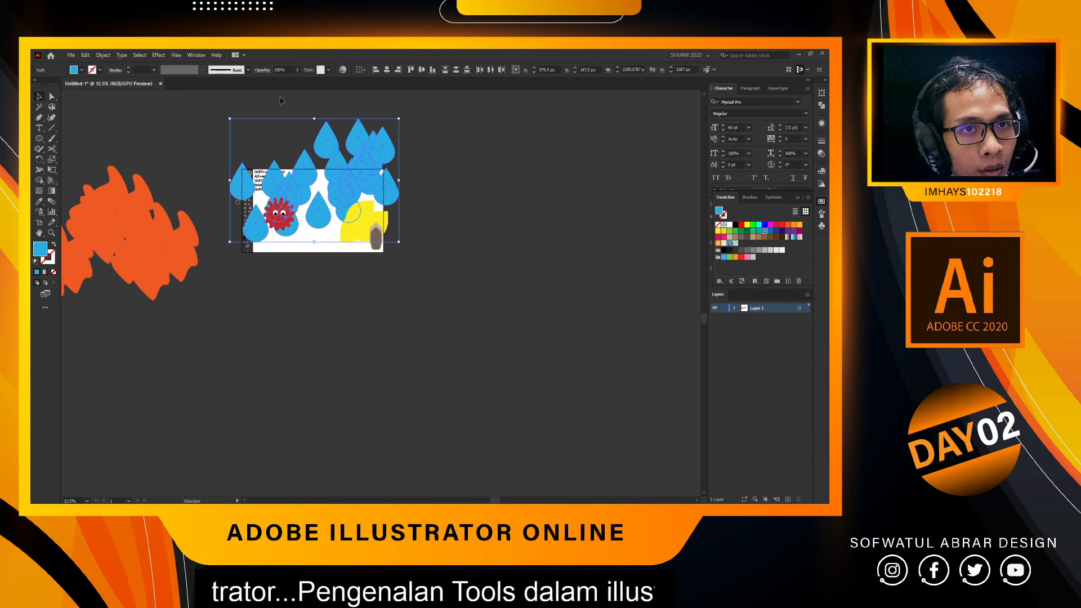
drag(324, 145, 333, 186)
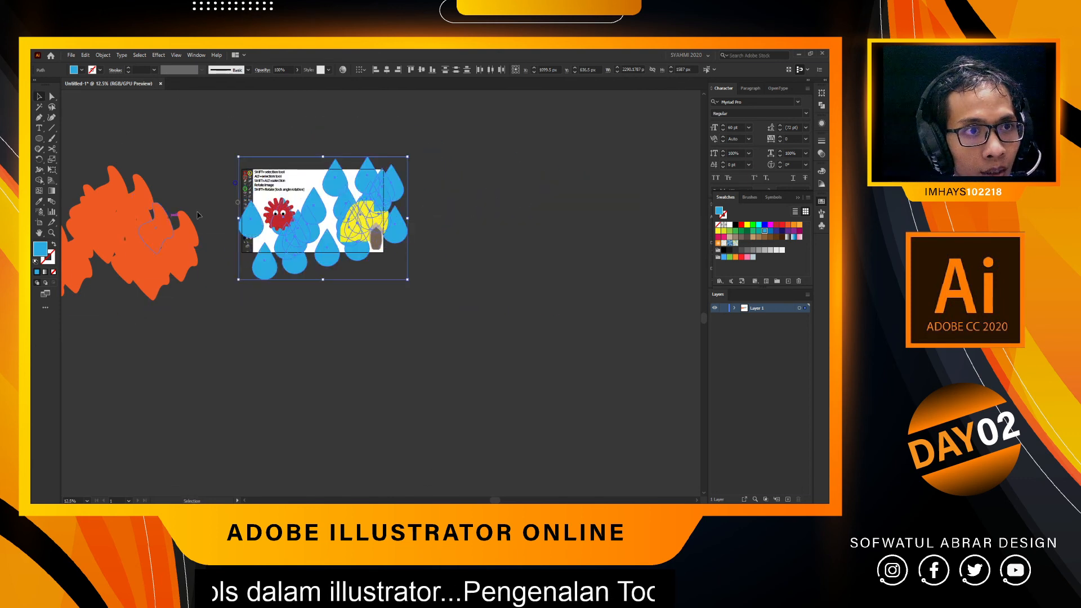
Shift the selected blue teardrops slightly left over the artboard, group them and clear the selection.
scroll(329, 192, up, 1)
drag(343, 182, 449, 186)
drag(443, 181, 318, 179)
right_click(318, 179)
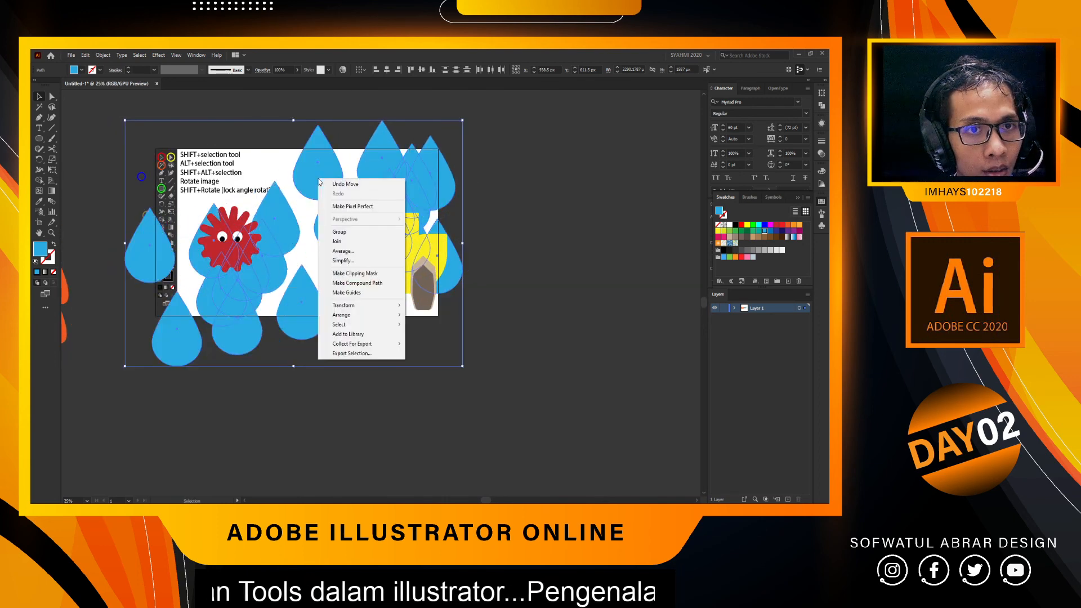
click(340, 231)
key(ctrl+shift+a)
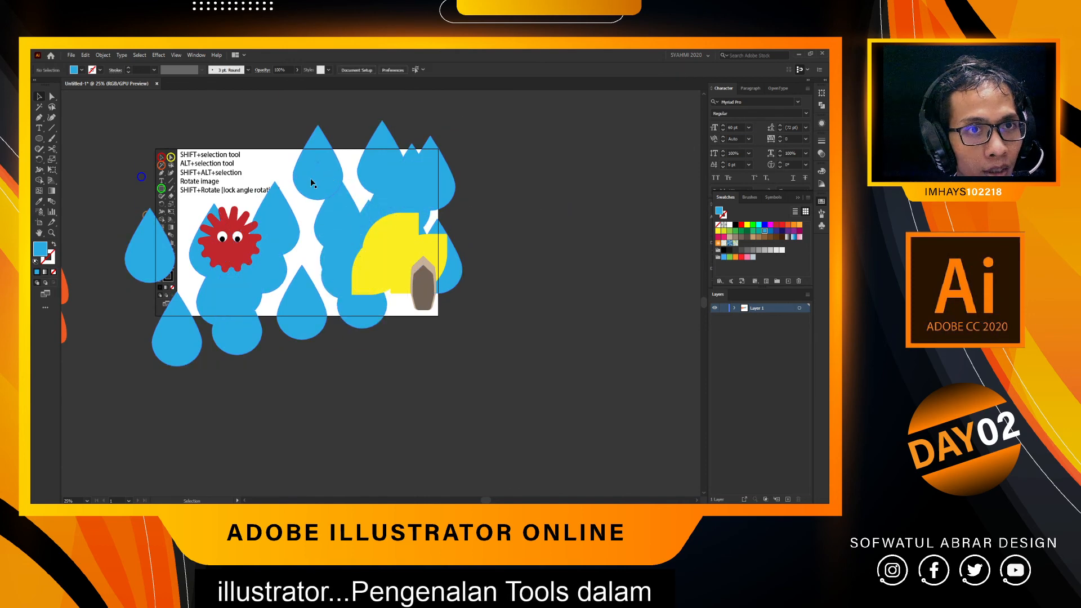
Move the blue teardrop group to the right so most of it lies beyond the artboard's right edge.
mouse_move(312, 182)
mouse_down()
mouse_move(419, 188)
mouse_move(327, 191)
mouse_up()
drag(327, 190, 380, 198)
drag(397, 195, 504, 208)
scroll(256, 202, down, 2)
drag(187, 216, 297, 206)
Select every orange shape by its matching fill with the Magic Wand and group them.
scroll(125, 153, left, 4)
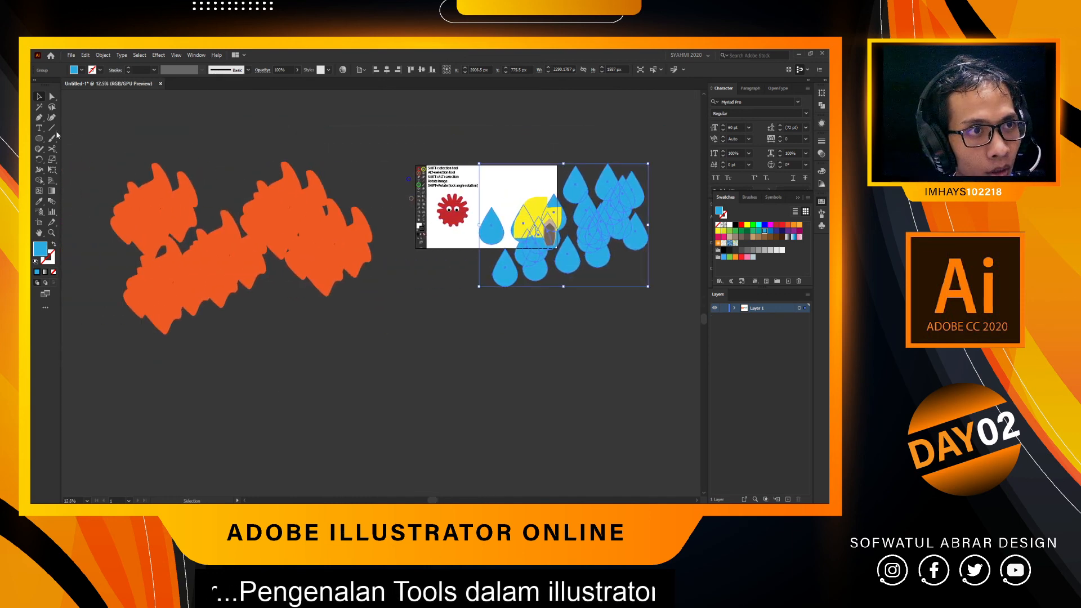
click(38, 107)
click(171, 227)
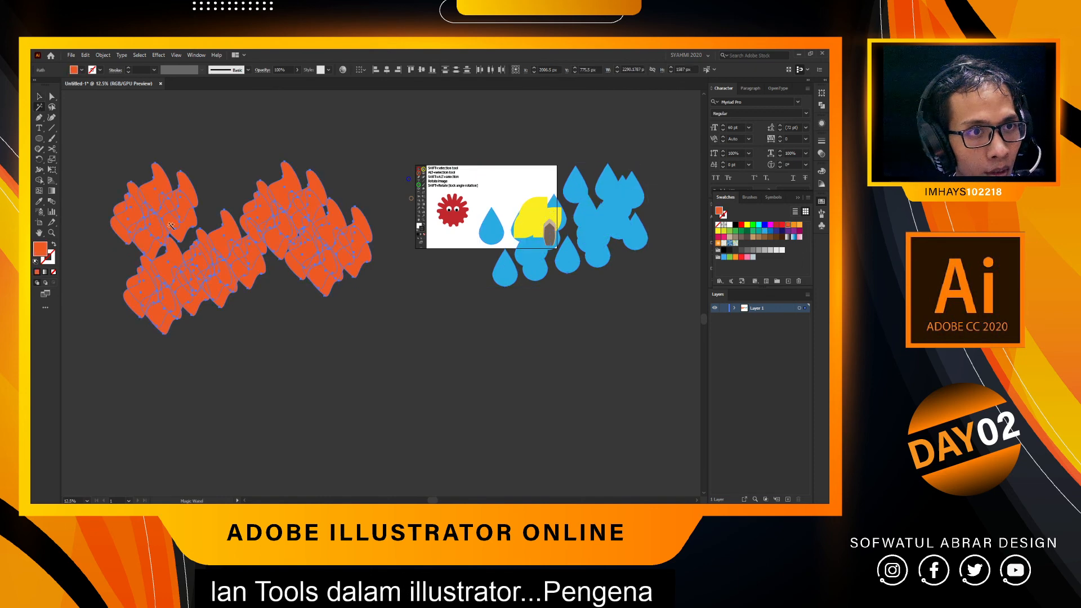
key(v)
right_click(156, 206)
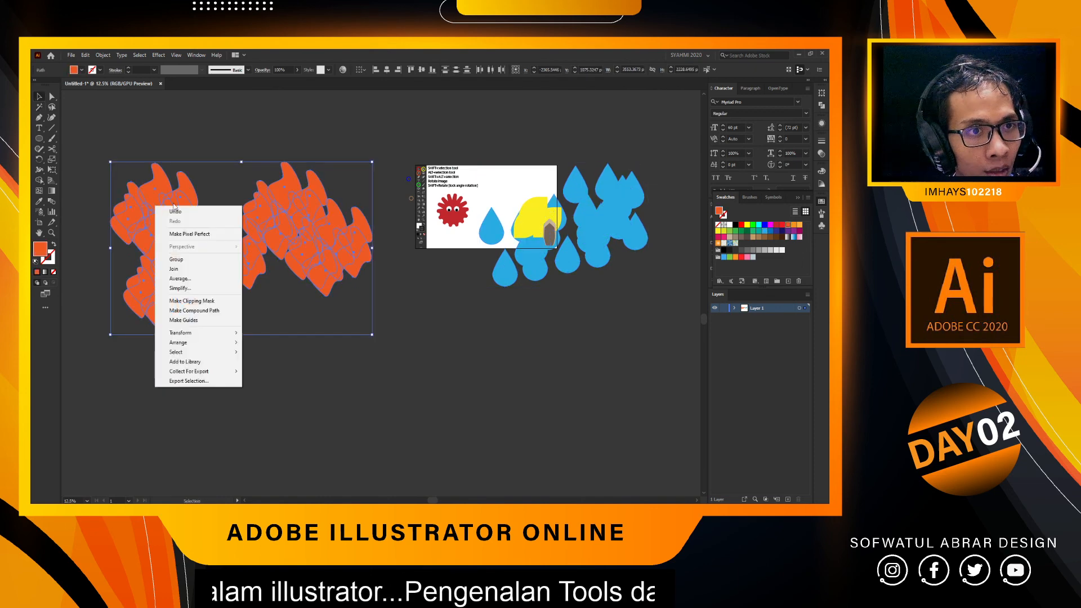
click(202, 261)
click(273, 293)
Move the orange group right, over the blue teardrops and the right half of the artboard.
drag(290, 234, 632, 205)
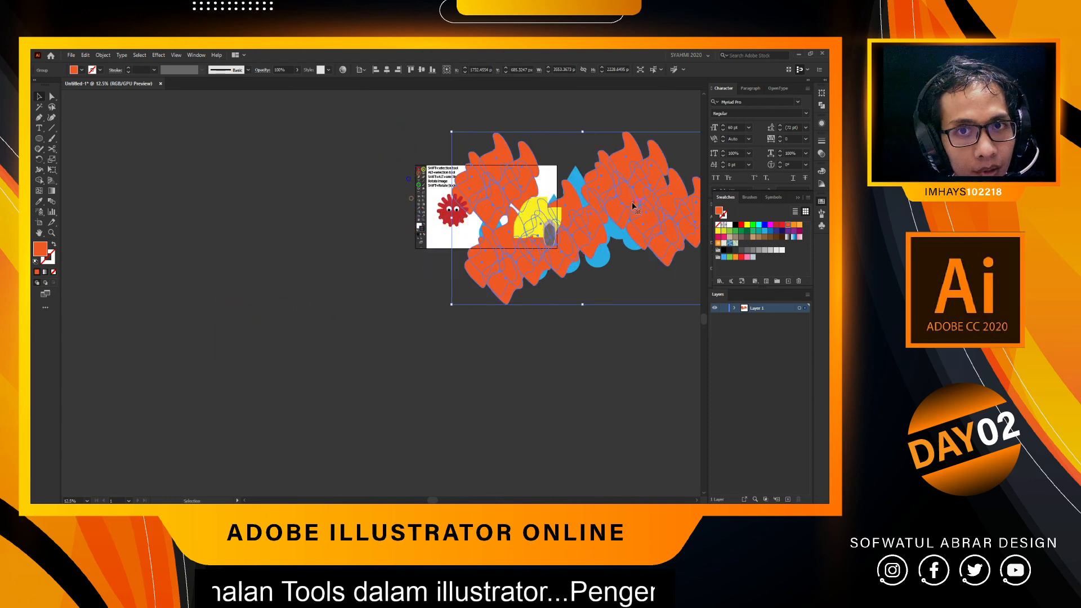
scroll(544, 193, up, 4)
scroll(337, 208, down, 4)
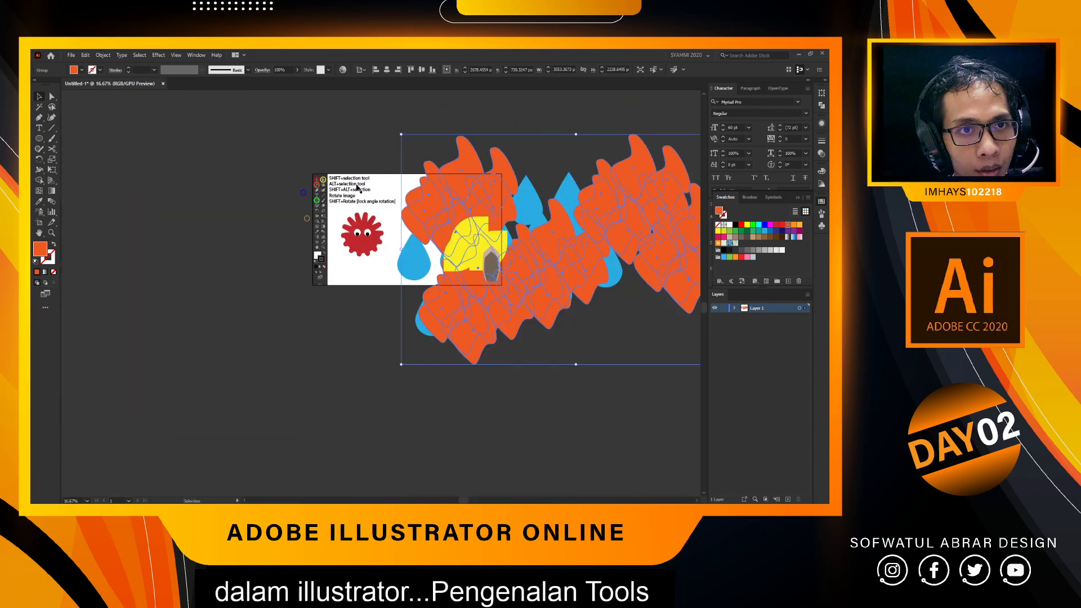
Draw an orange square of about 112 px with the Rectangle tool, beside the shortcut notes on the artboard.
scroll(332, 197, up, 4)
scroll(290, 202, up, 2)
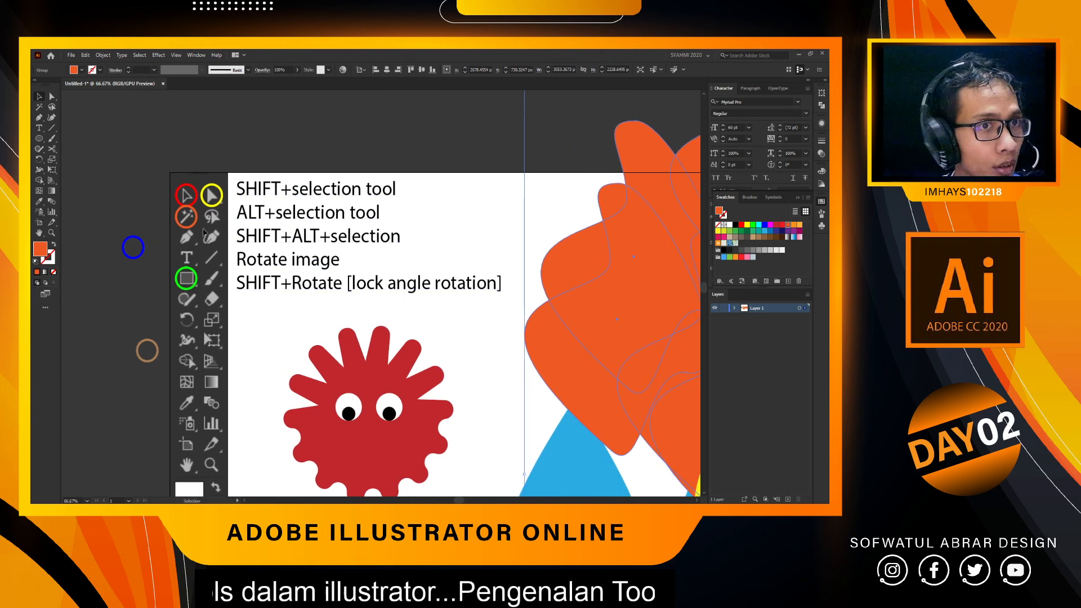
scroll(224, 222, up, 1)
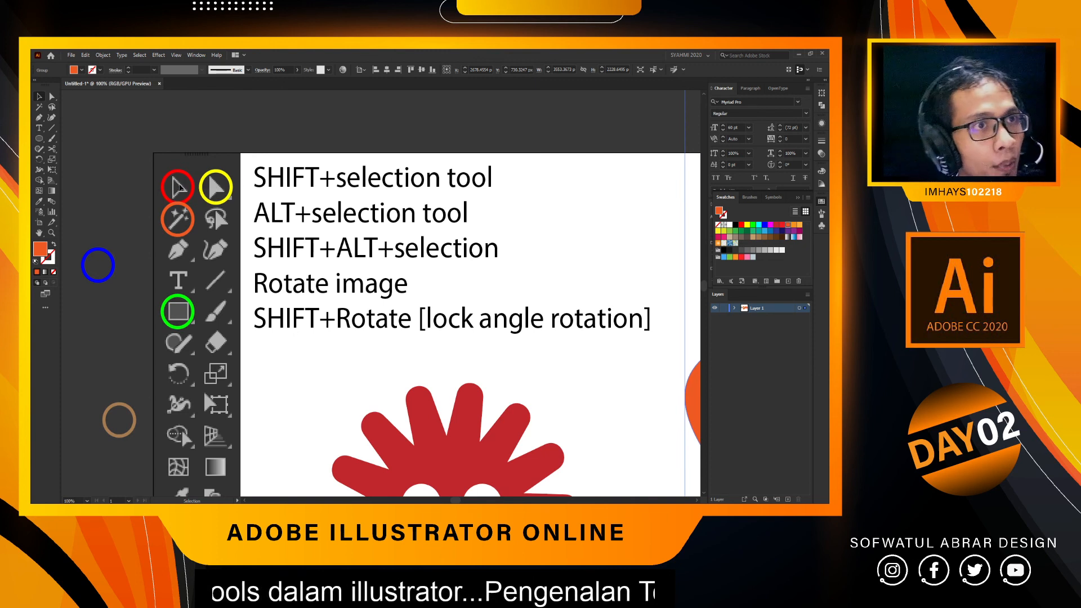
key(a)
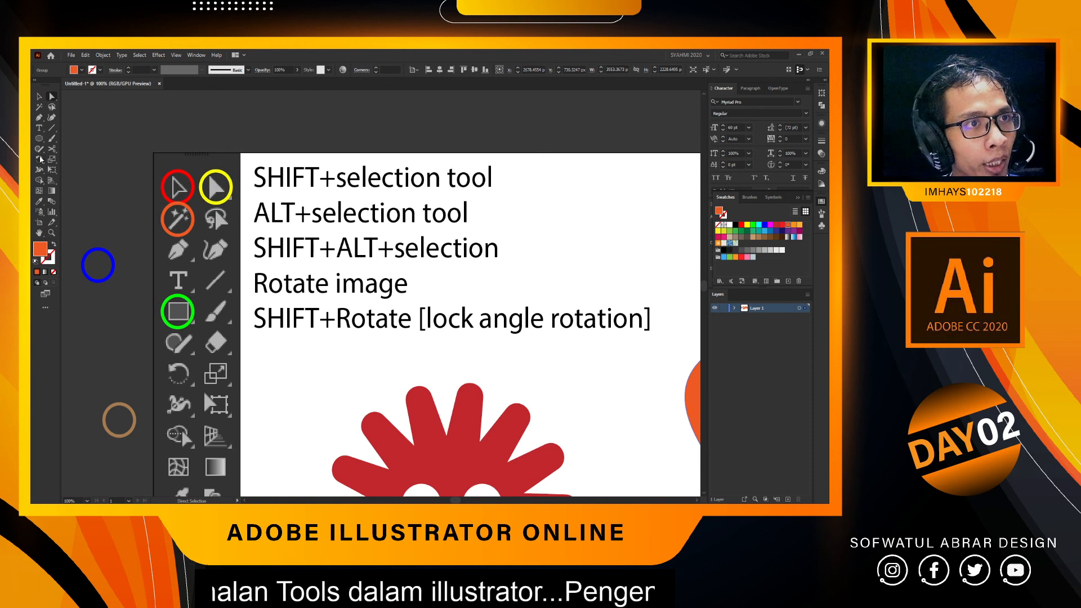
drag(40, 141, 97, 146)
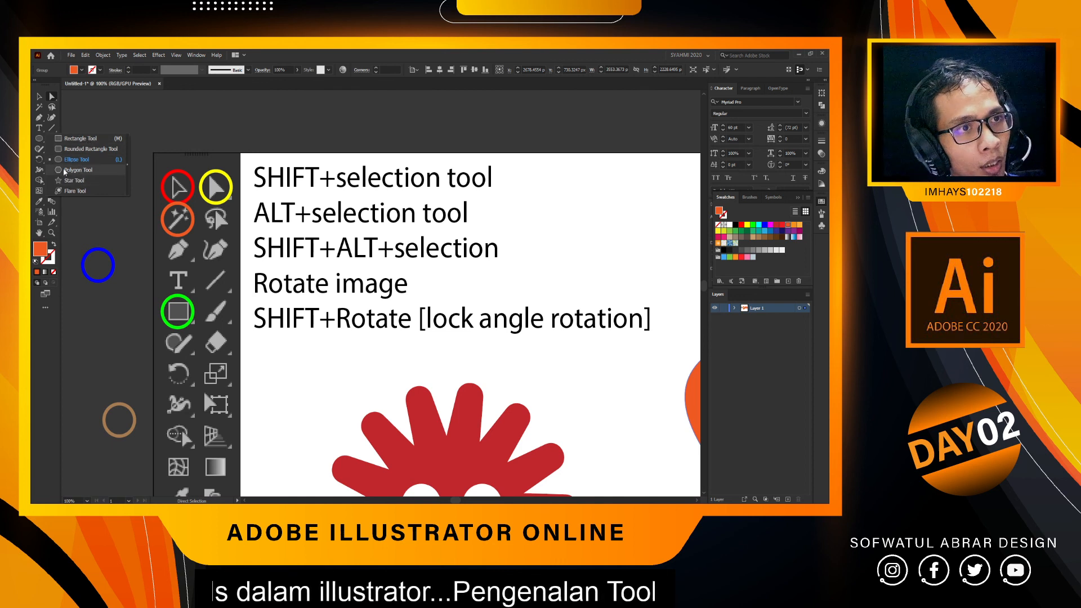
click(79, 139)
drag(549, 207, 616, 277)
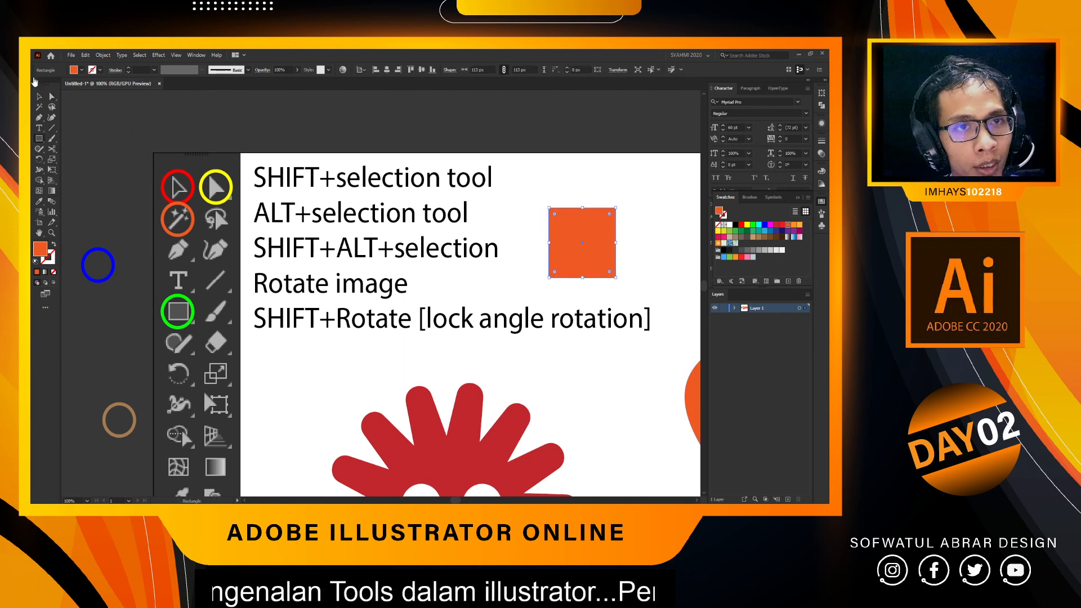
Round all corners of the orange square with the Direct Selection tool to a radius of about 28 px, and deselect it.
click(51, 96)
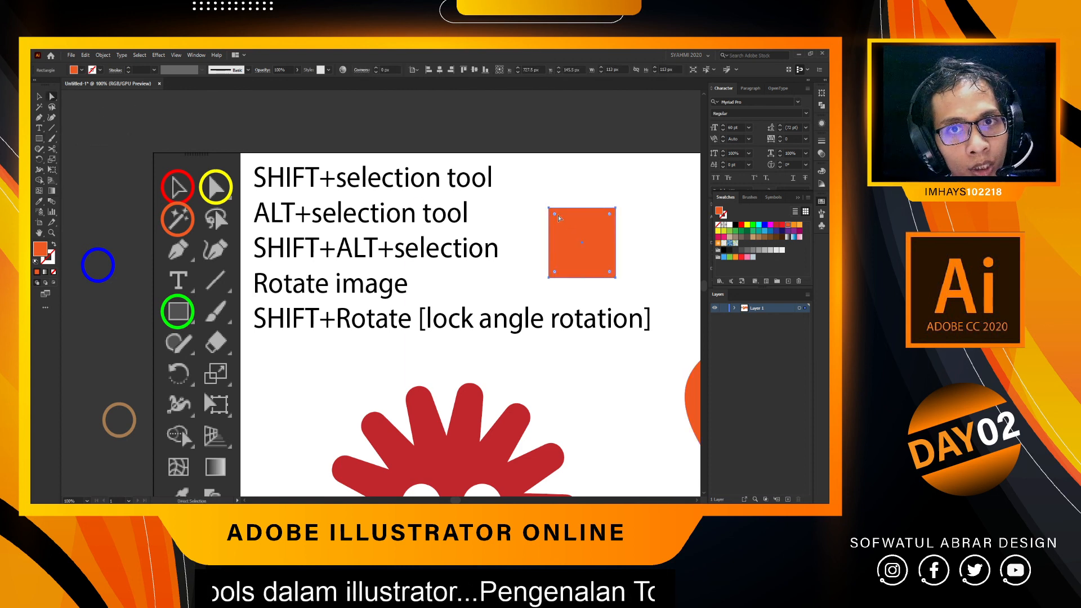
drag(555, 216, 572, 248)
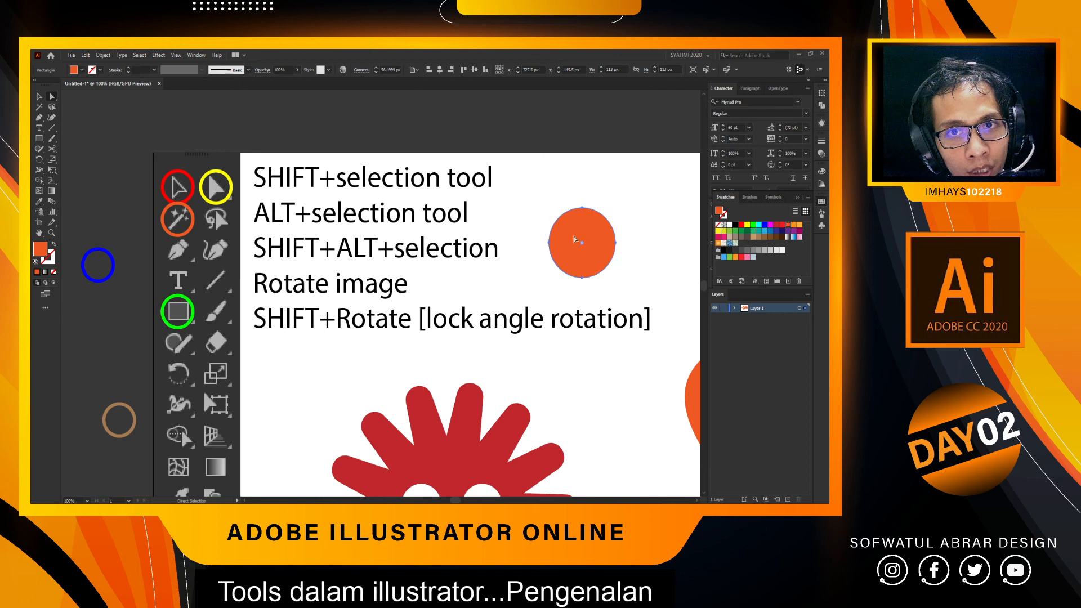
drag(599, 264, 652, 222)
click(647, 219)
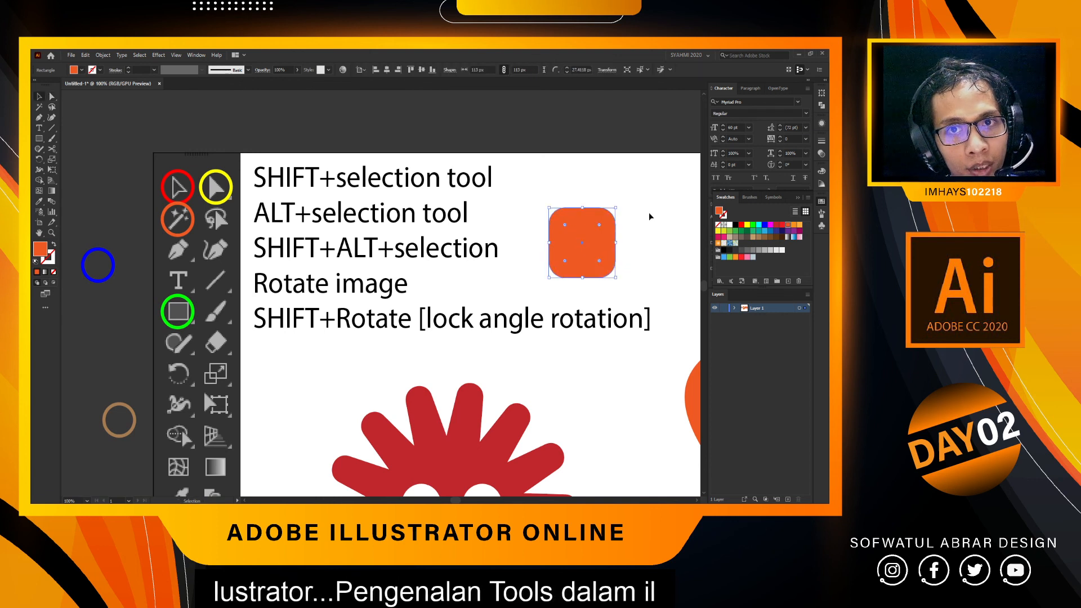
click(40, 139)
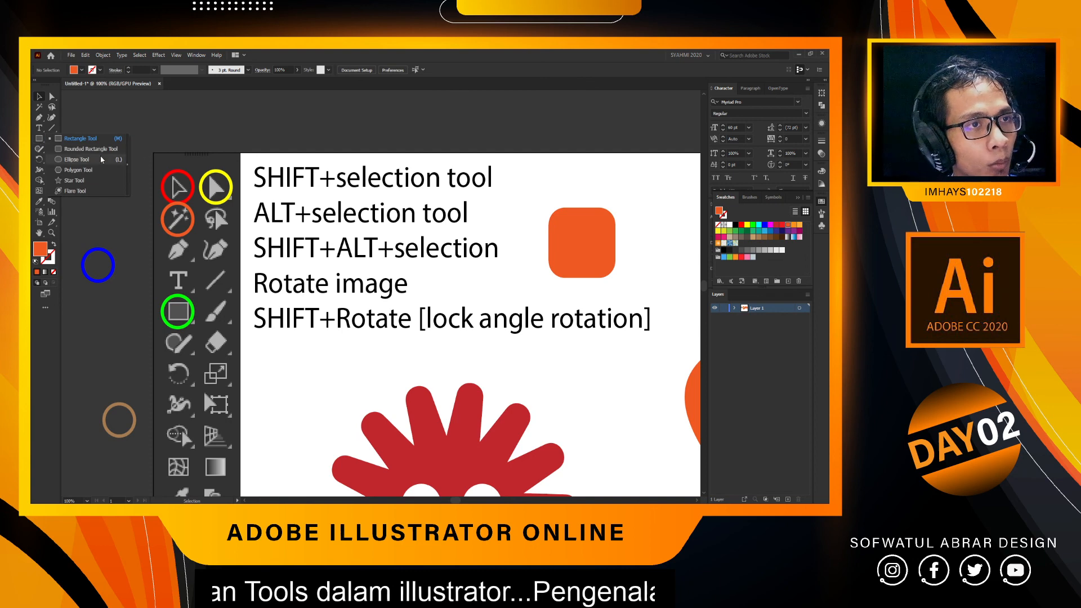
scroll(205, 138, right, 3)
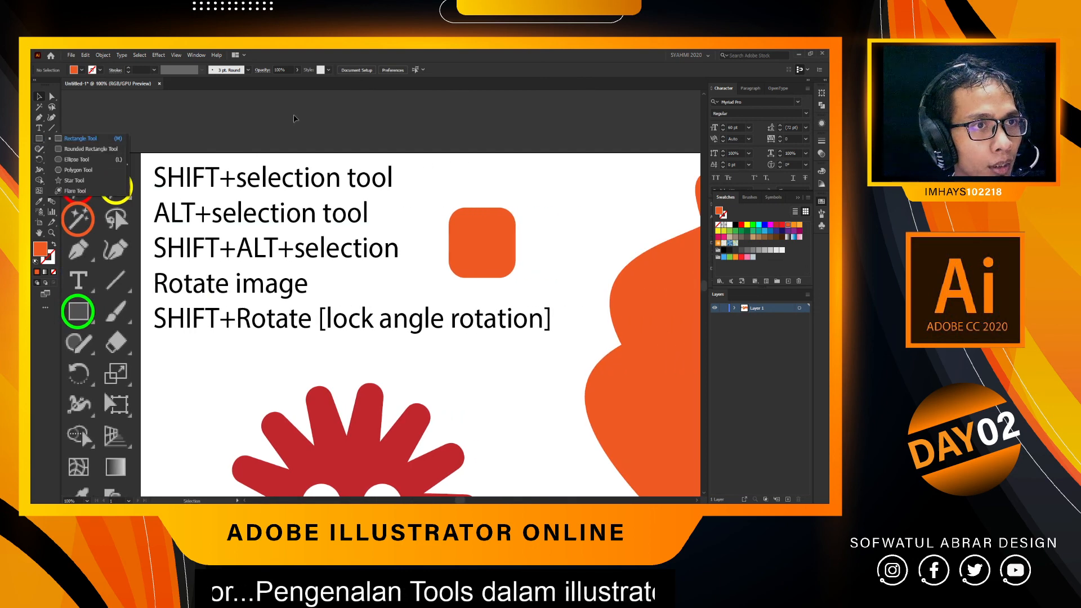
scroll(273, 183, left, 2)
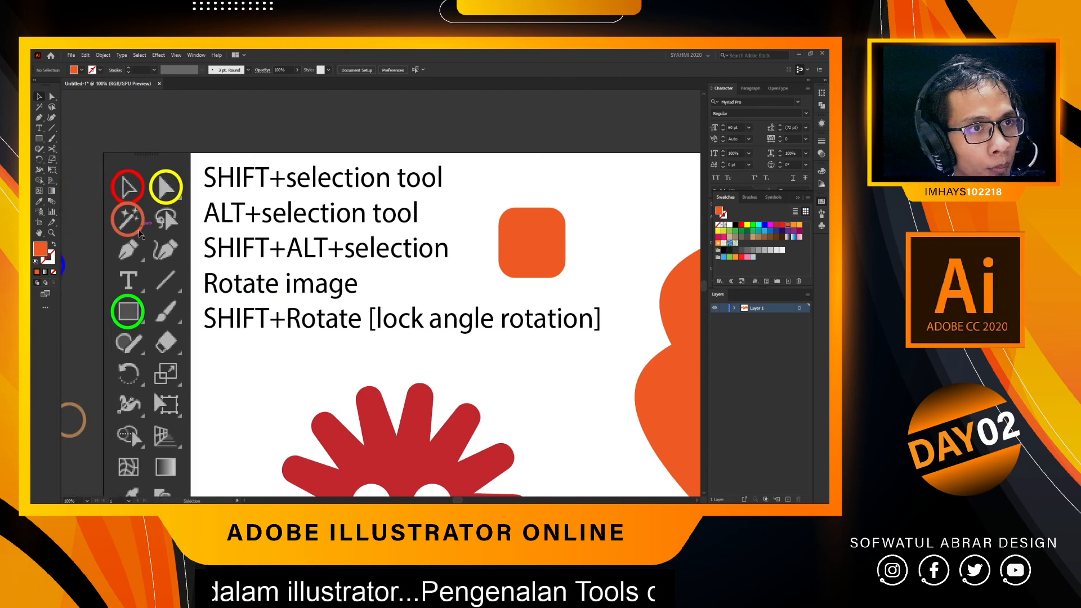
scroll(310, 235, down, 2)
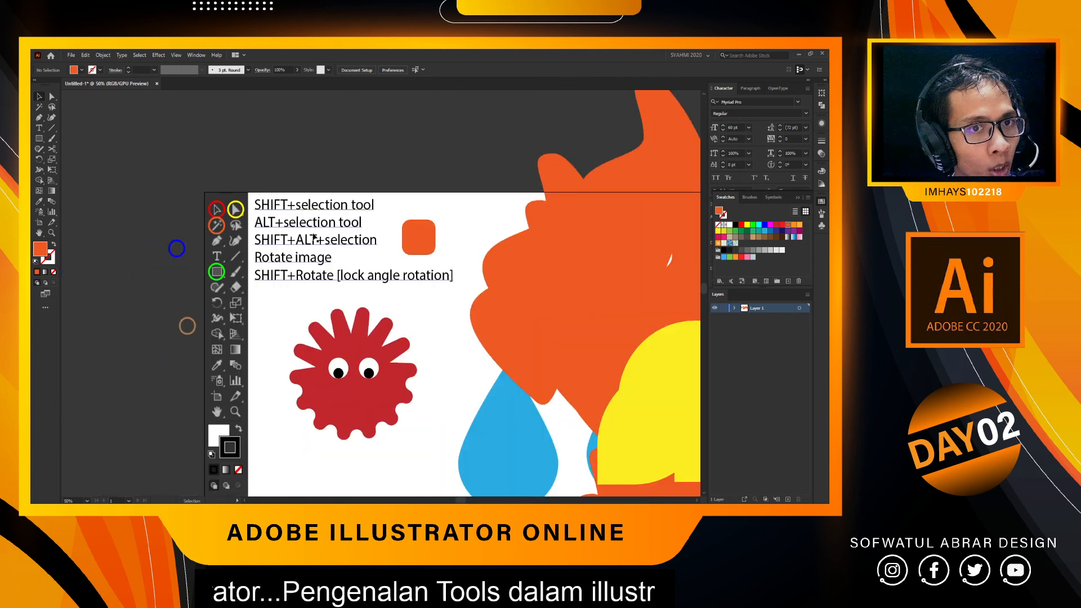
Select the orange group and the rounded square by matching fill with the Magic Wand, move them up and to the right, and deselect.
scroll(337, 241, right, 4)
click(39, 108)
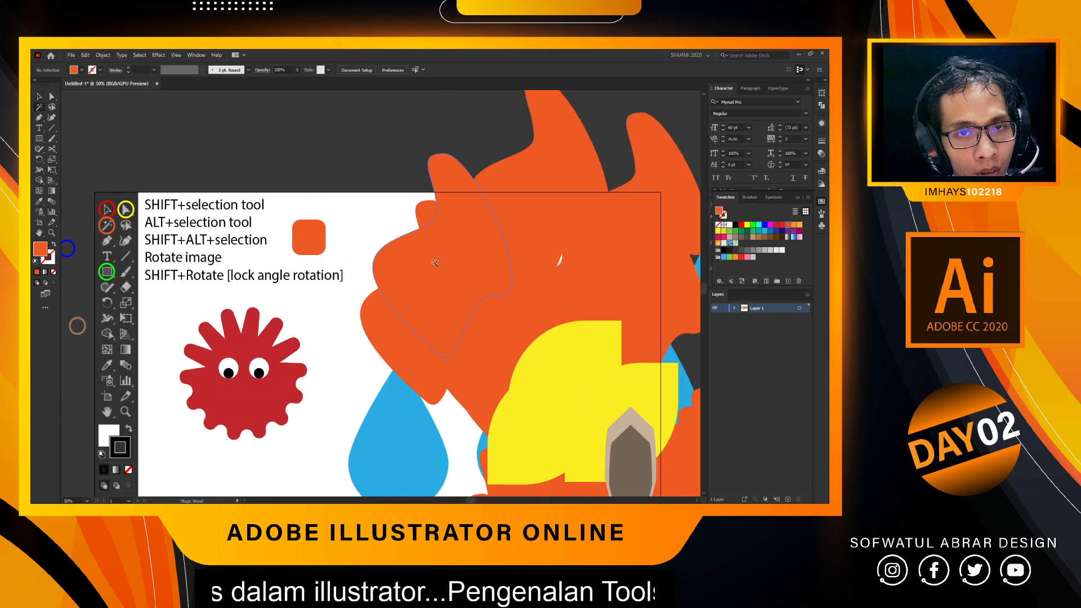
scroll(436, 267, down, 1)
scroll(434, 271, right, 2)
click(438, 288)
key(v)
drag(451, 282, 490, 223)
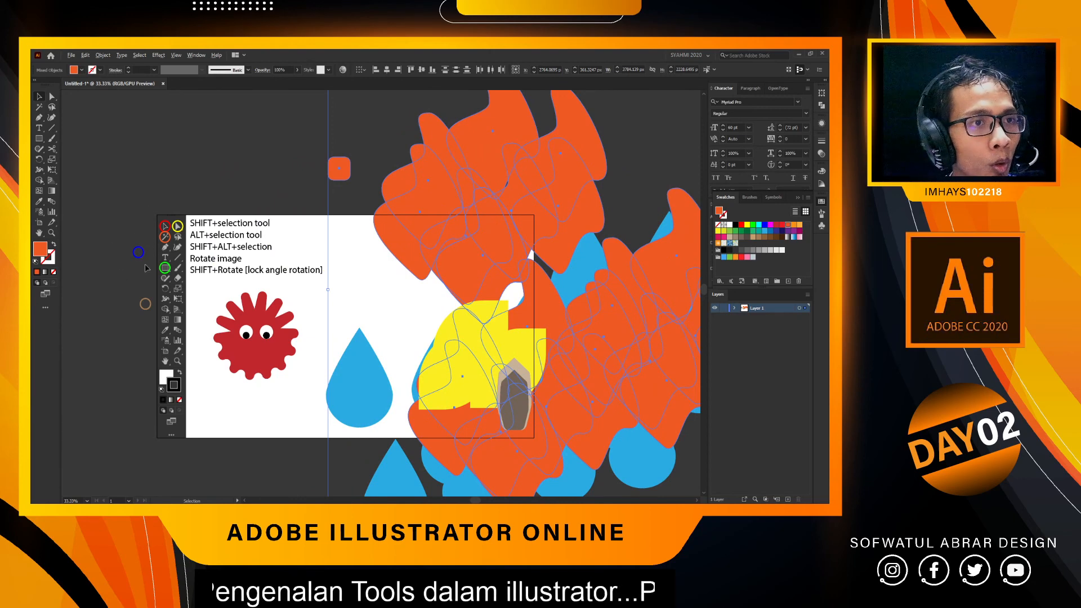
scroll(145, 265, up, 3)
scroll(171, 261, right, 2)
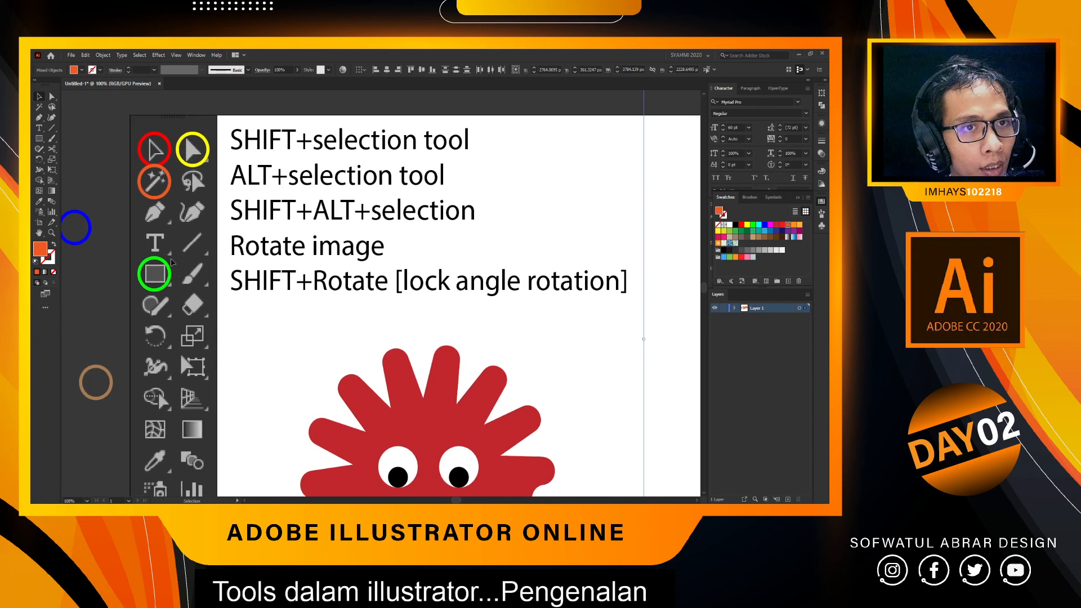
scroll(171, 261, down, 1)
scroll(176, 225, down, 1)
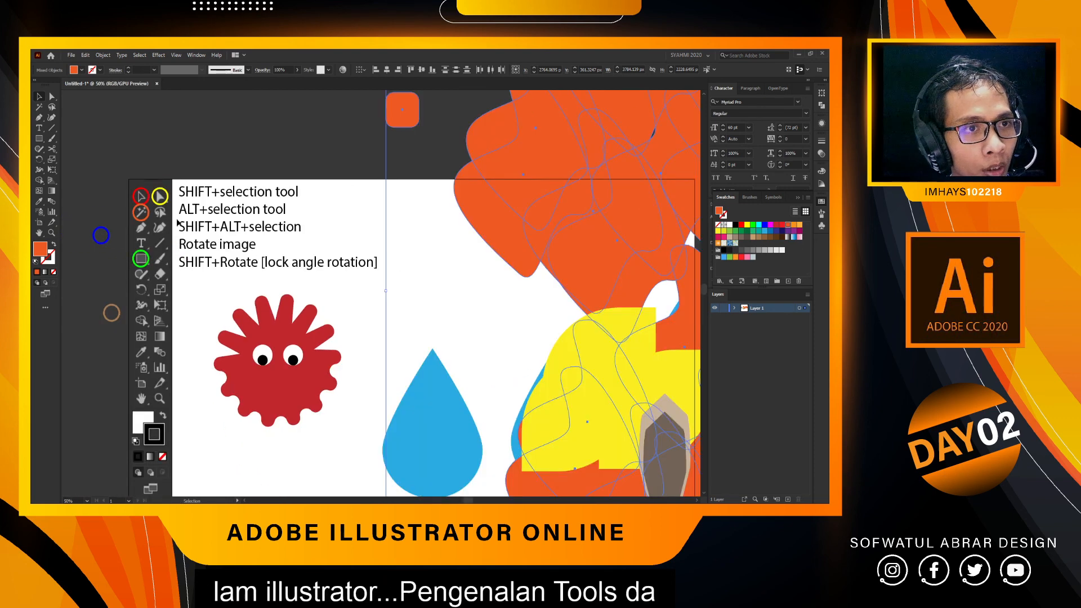
click(199, 166)
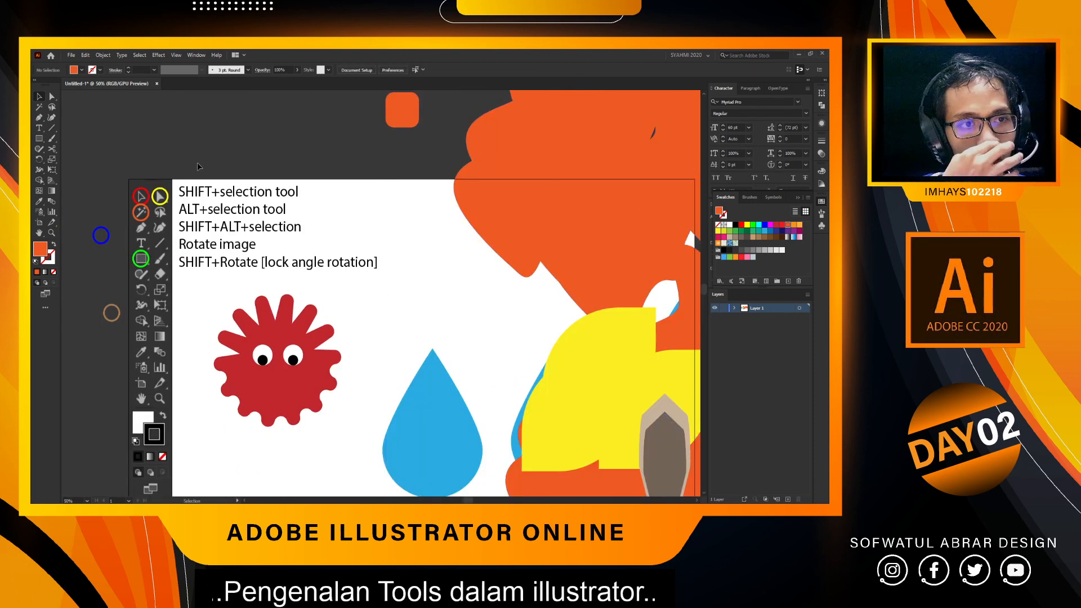